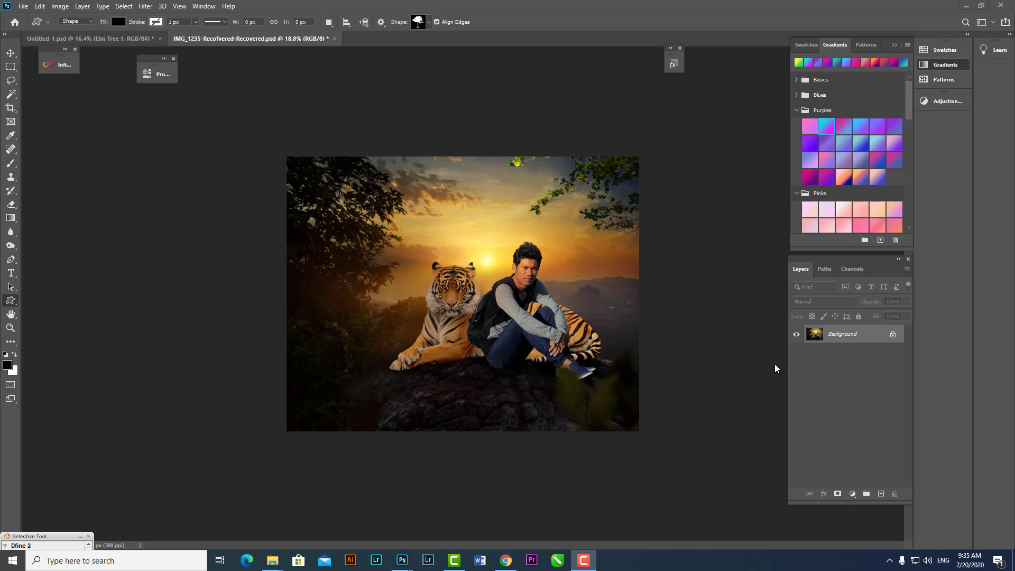
Return to the editor, open the custom shape library and collapse the Leaf Trees group.
scroll(582, 222, up, 3)
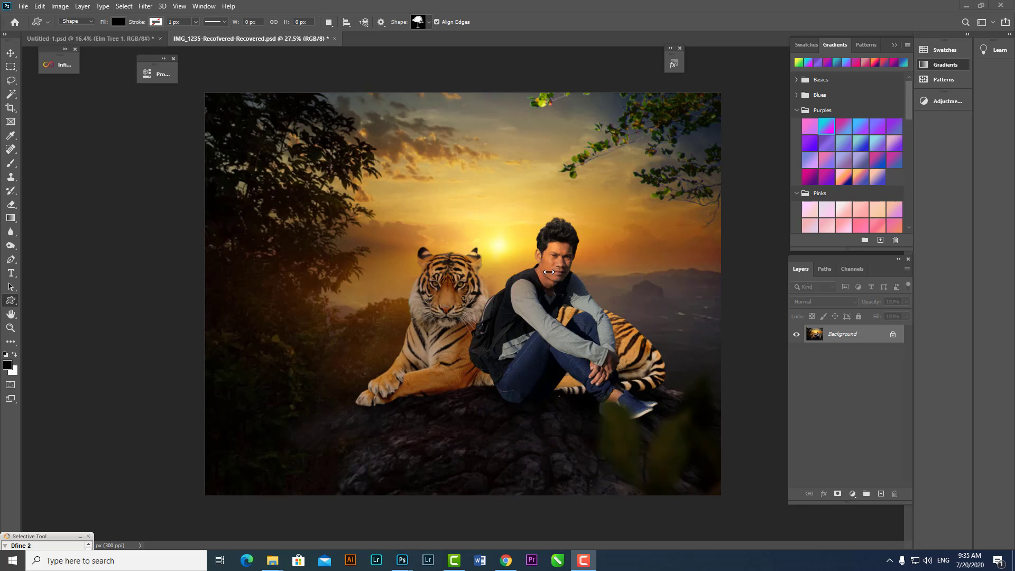
scroll(565, 254, up, 1)
scroll(555, 270, down, 2)
scroll(544, 281, up, 3)
scroll(544, 285, down, 3)
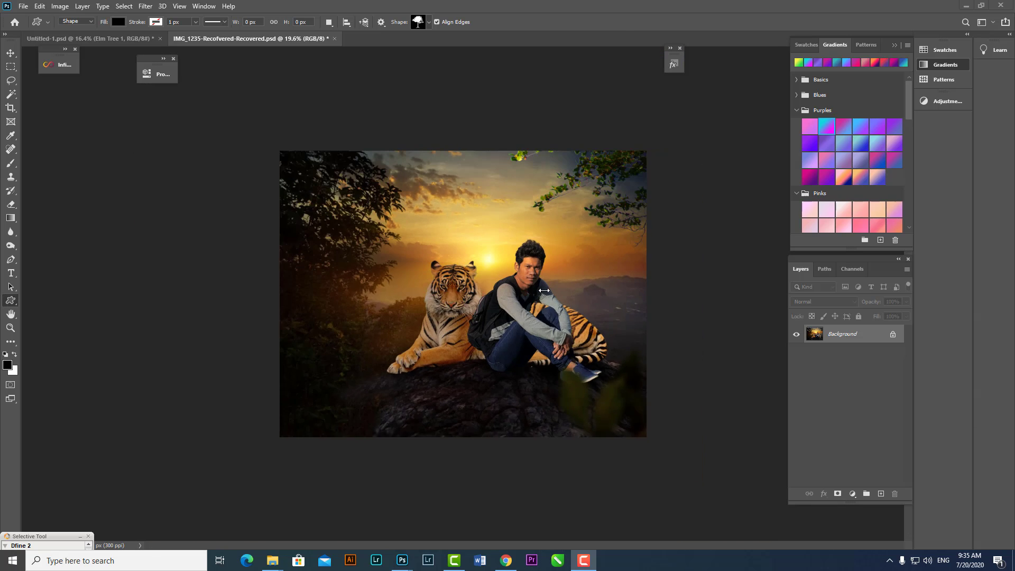
scroll(545, 288, up, 2)
scroll(544, 291, down, 2)
scroll(542, 293, up, 3)
scroll(3, 136, down, 2)
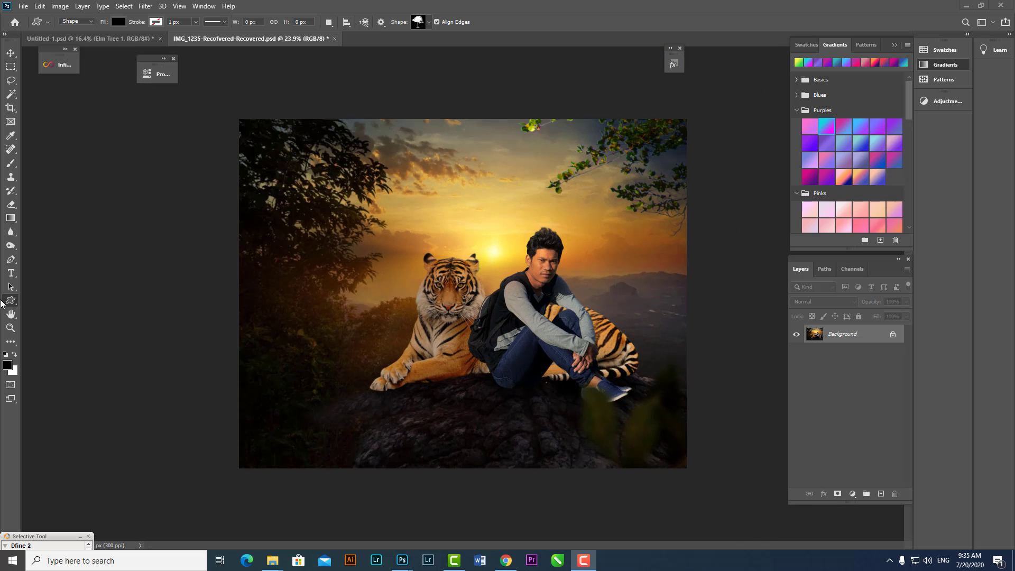
click(10, 303)
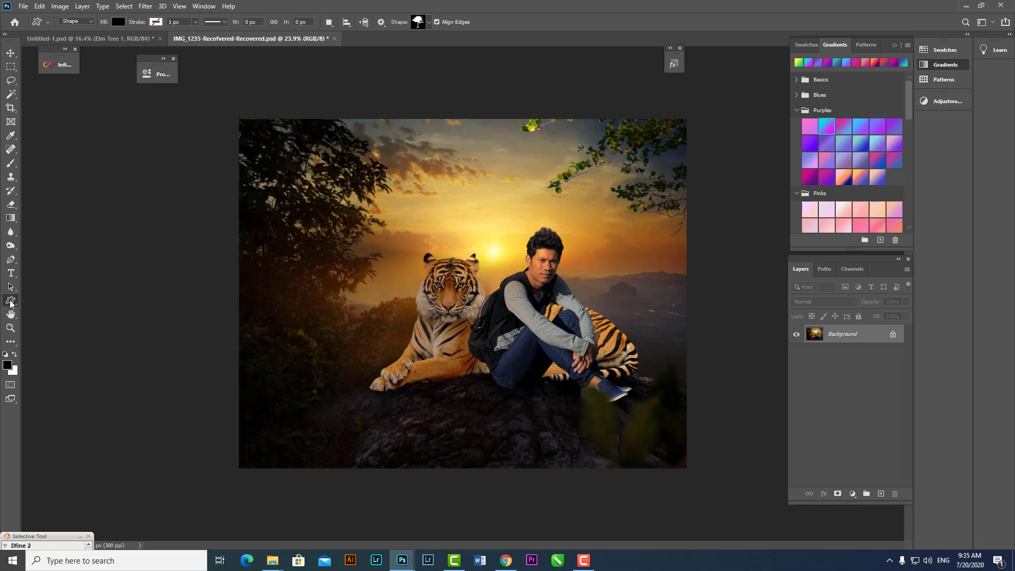
click(428, 23)
click(464, 42)
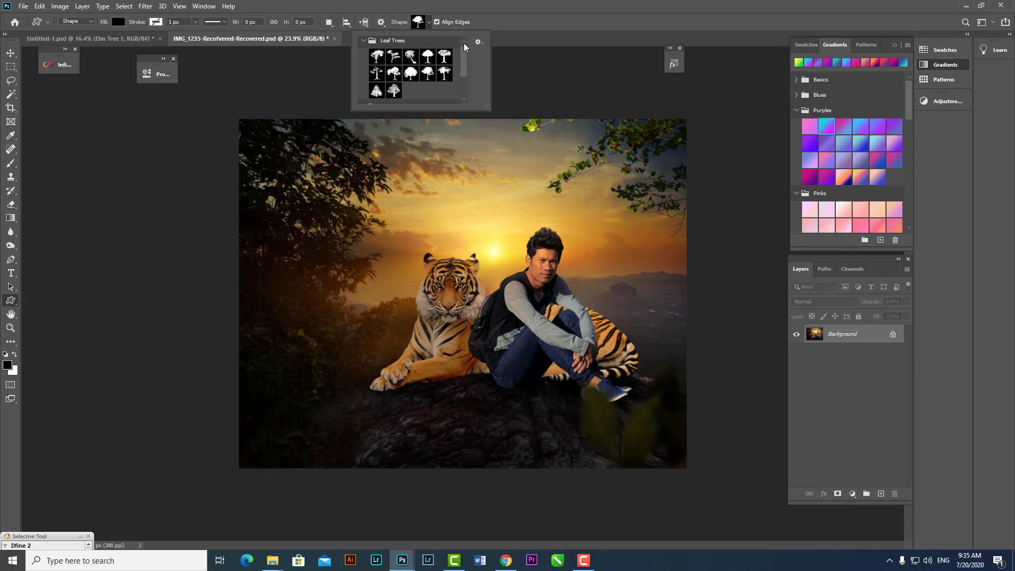
click(365, 41)
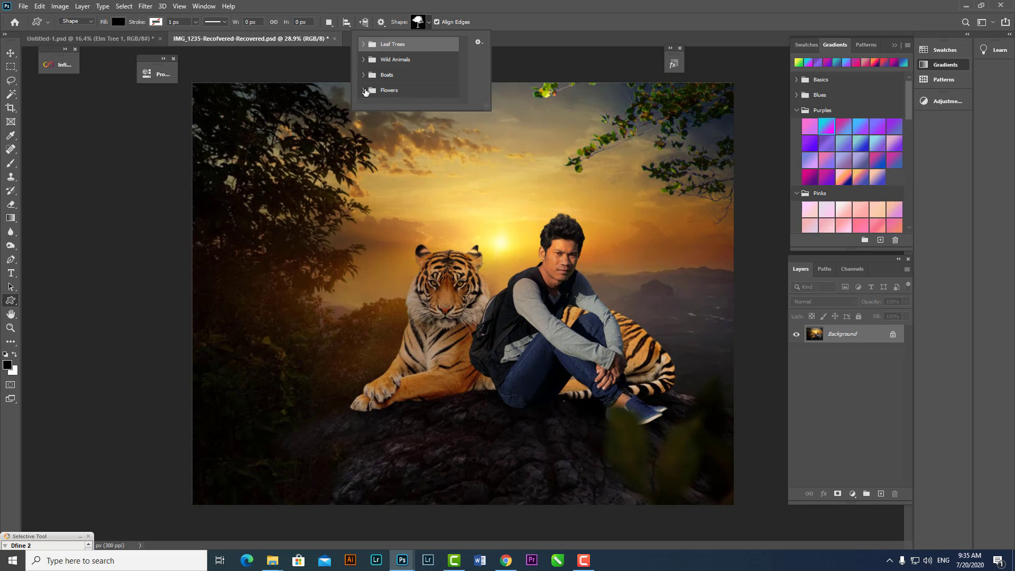
Draw a large black flower from the Flowers group at lower left, then delete it.
click(363, 90)
scroll(427, 105, down, 1)
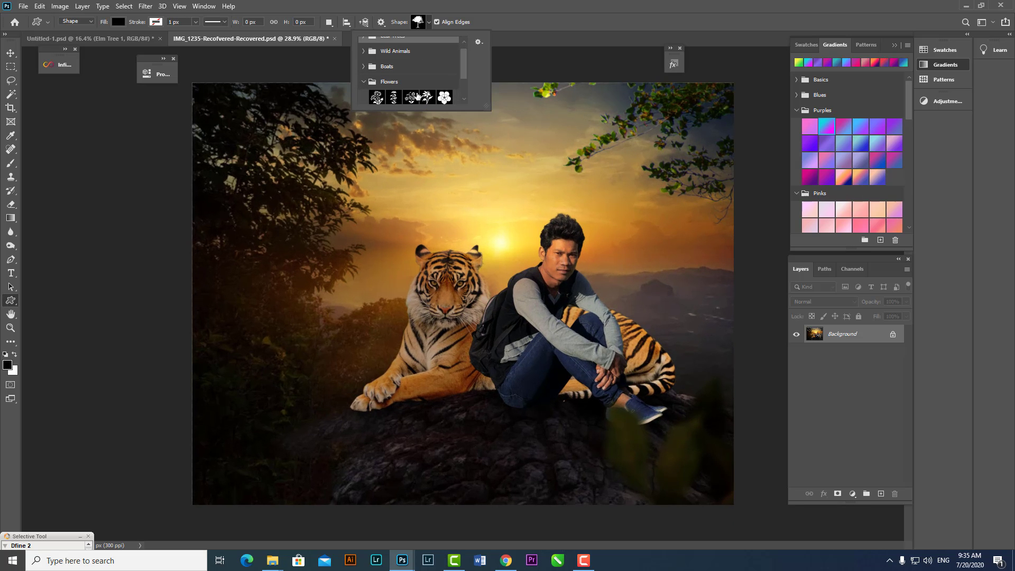
click(414, 97)
drag(214, 486, 441, 265)
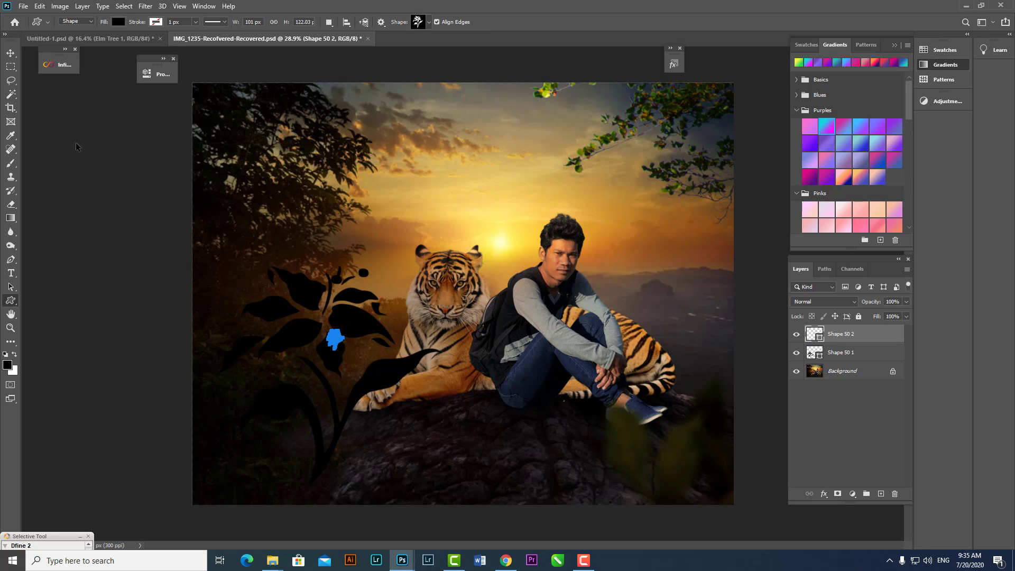
key(v)
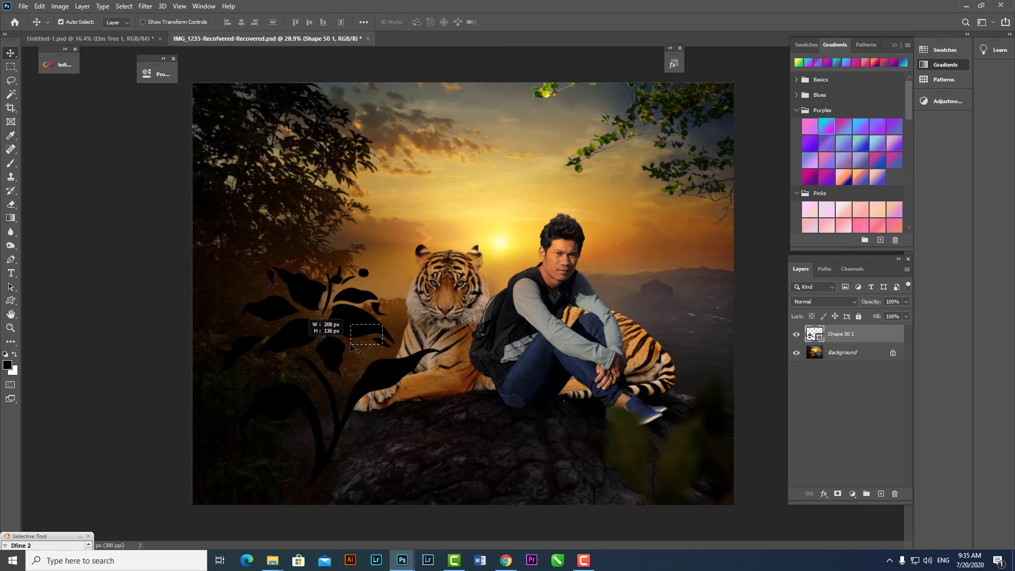
key(Delete)
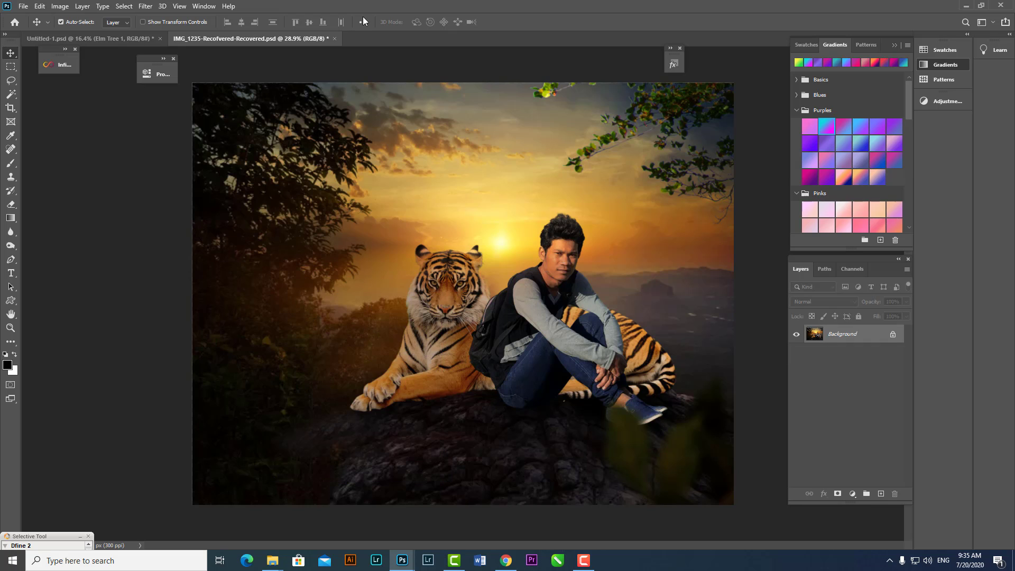
Draw a black kangaroo from Wild Animals in front of the rock and move it up-left.
click(11, 301)
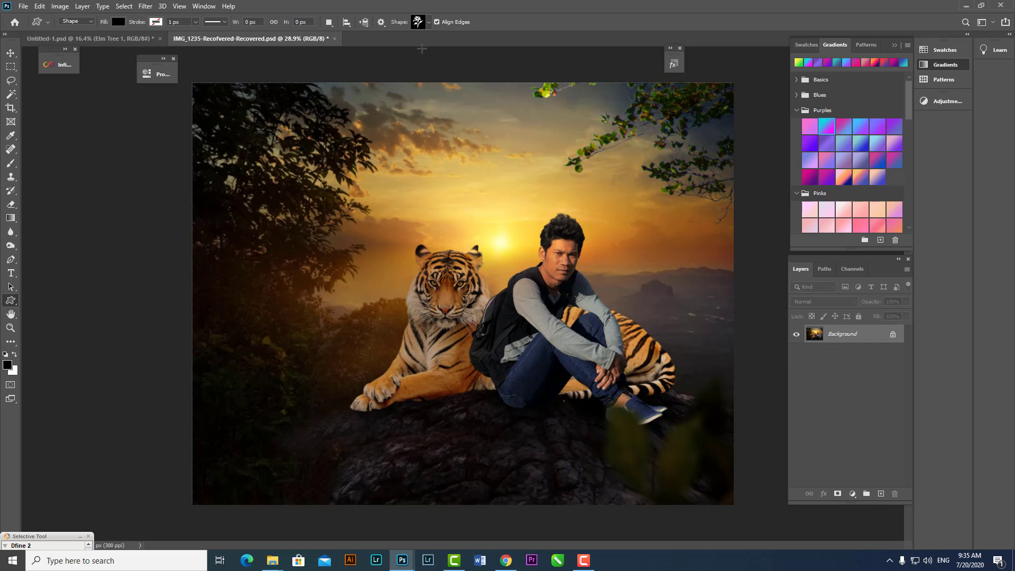
click(428, 21)
click(363, 52)
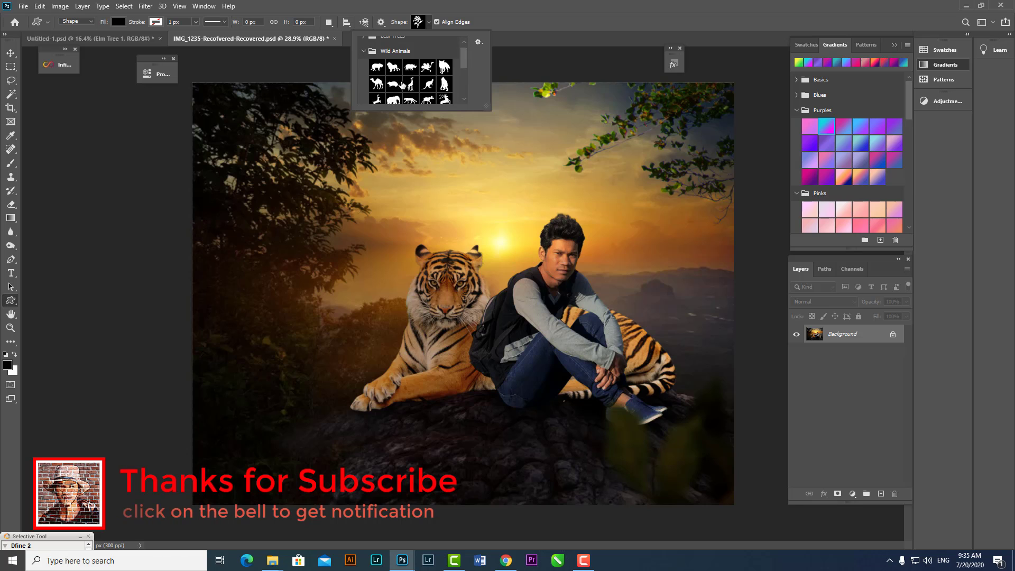
click(427, 84)
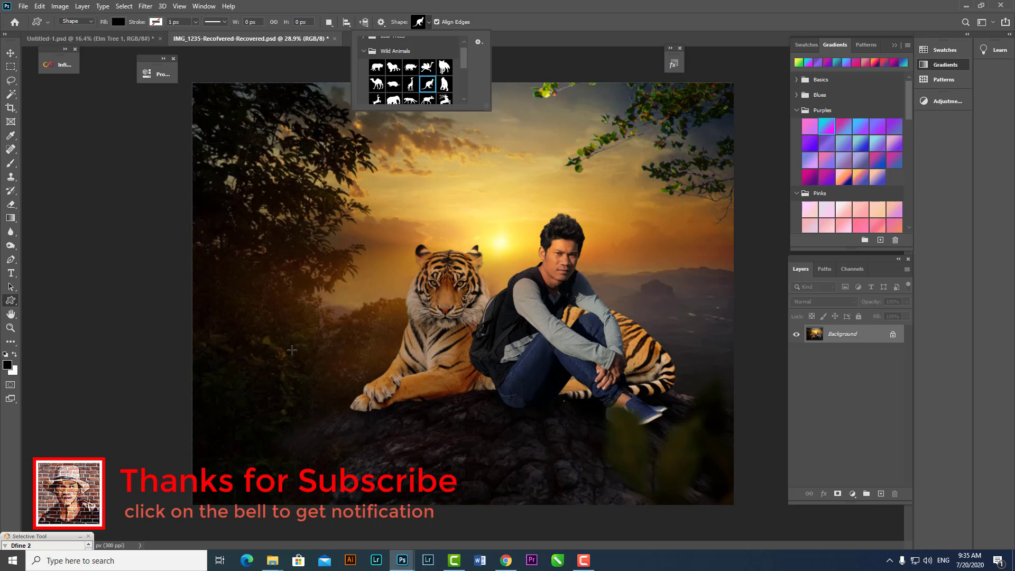
drag(275, 315, 438, 500)
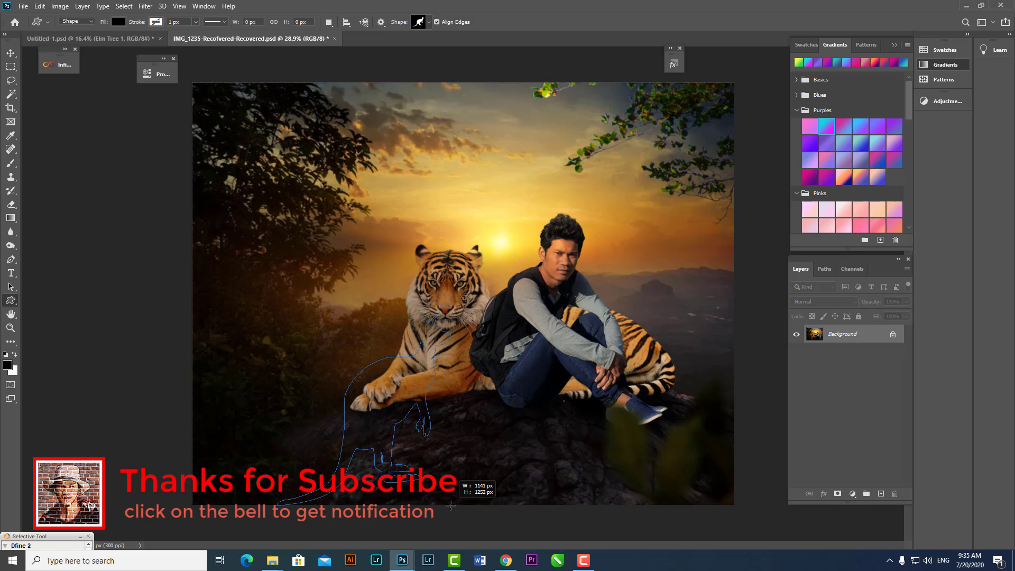
click(11, 53)
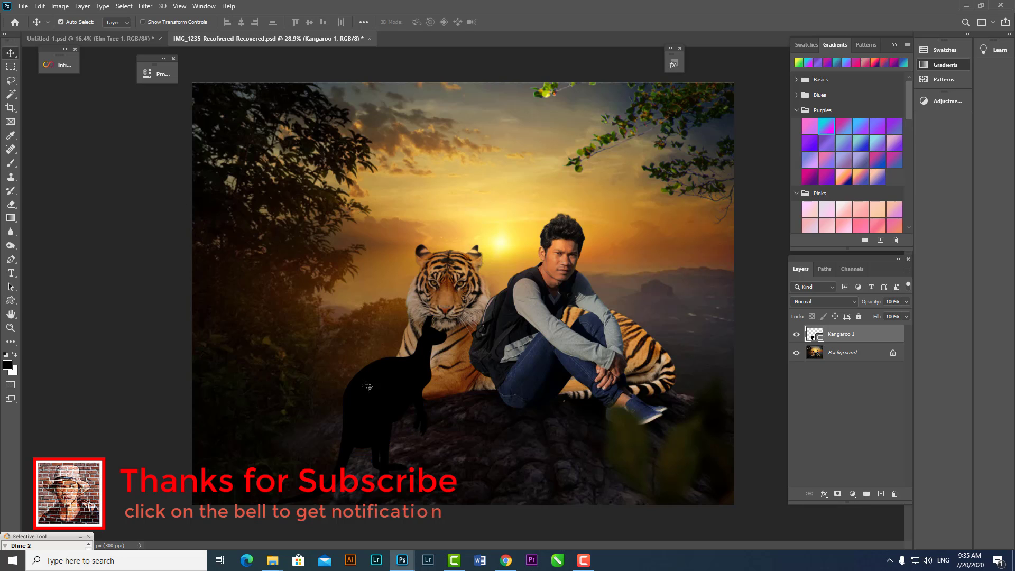
mouse_move(380, 388)
mouse_down()
mouse_move(330, 341)
mouse_move(317, 370)
mouse_up()
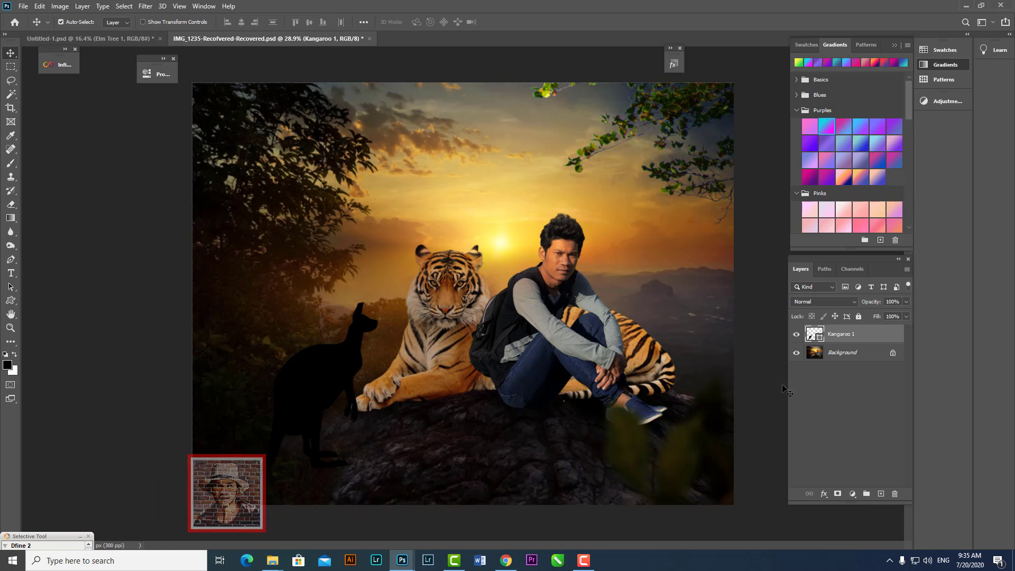
Fill the kangaroo with a lavender purple after trying several purple gradients.
click(828, 143)
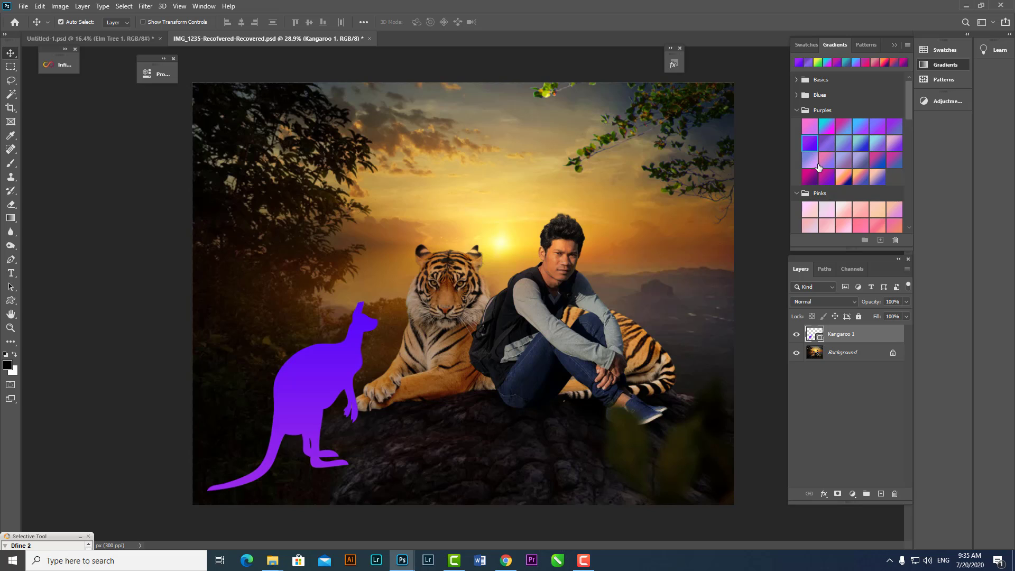
click(814, 163)
click(879, 160)
click(855, 62)
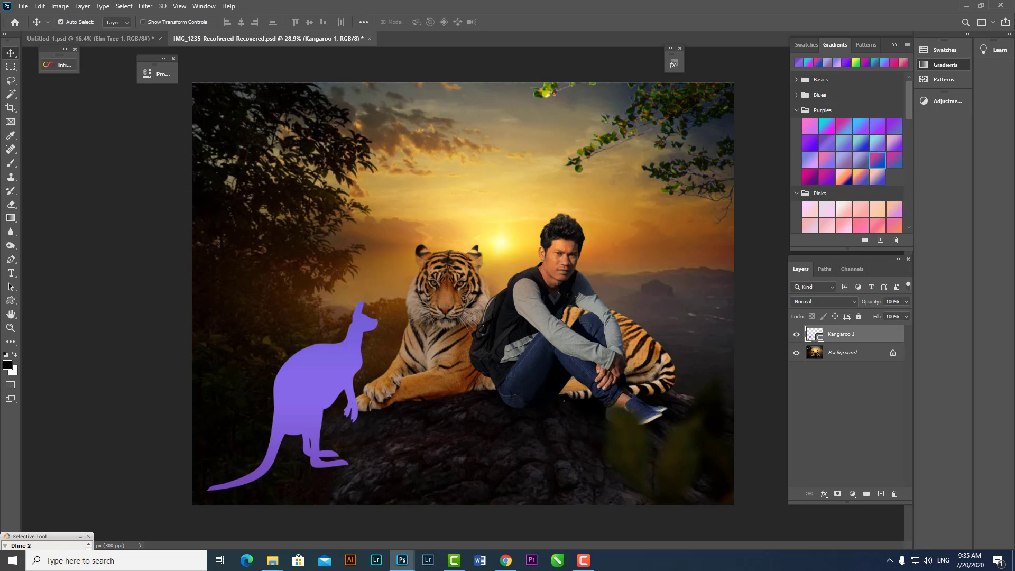
Draw a purple-magenta gradient elephant, move it beside the kangaroo, then delete it.
click(10, 301)
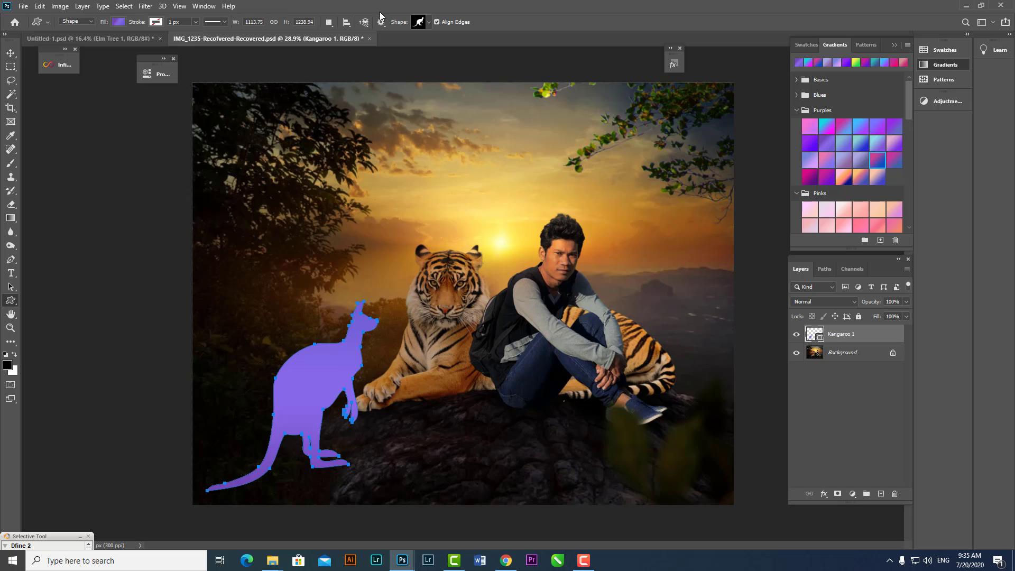
click(427, 24)
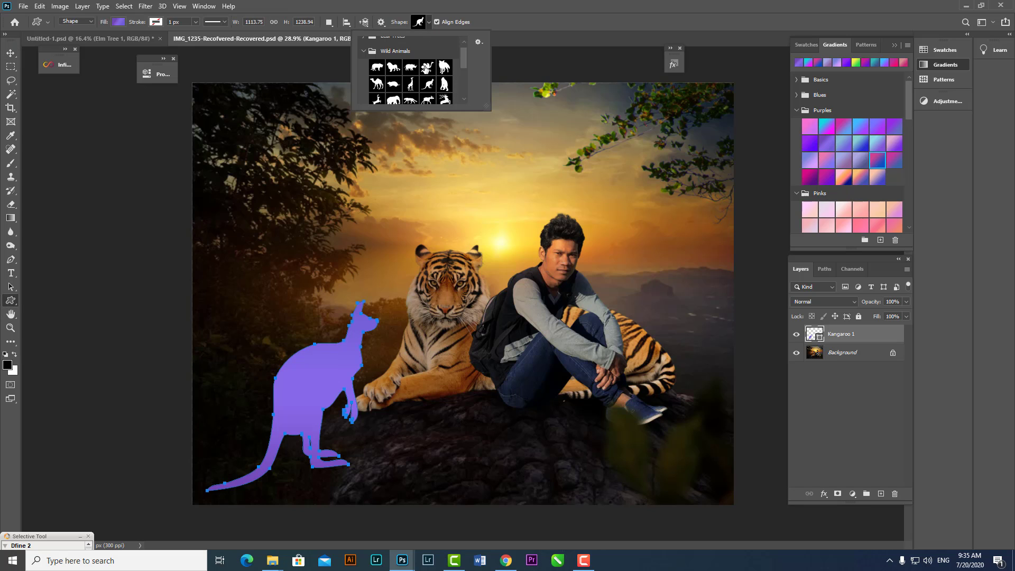
scroll(404, 87, down, 1)
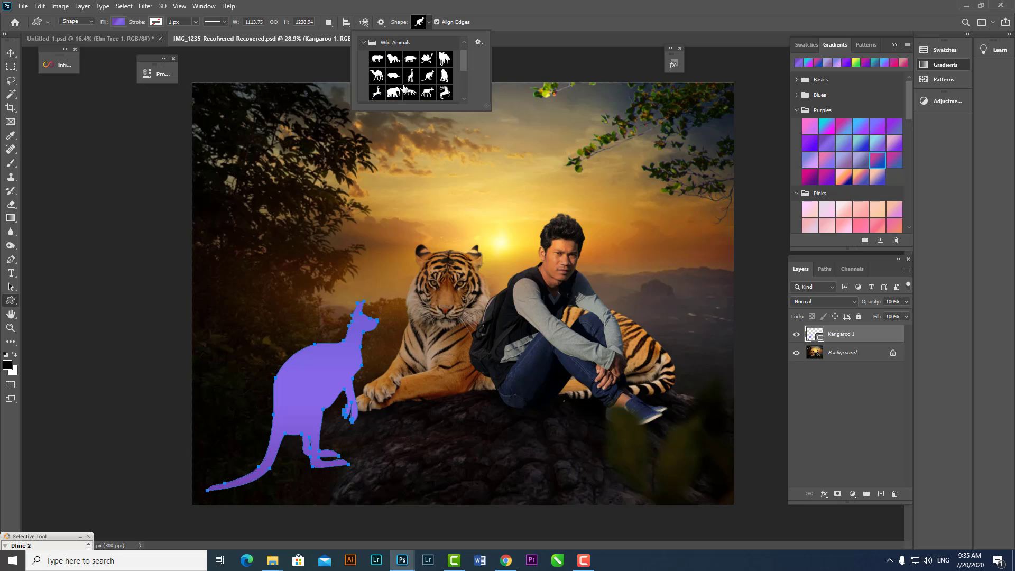
click(393, 92)
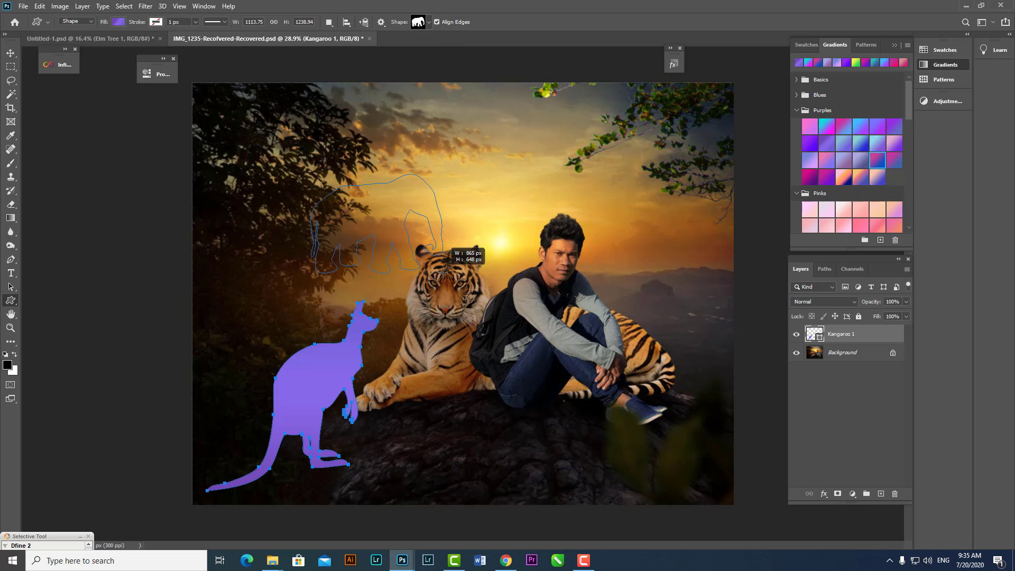
drag(312, 175, 443, 273)
click(851, 179)
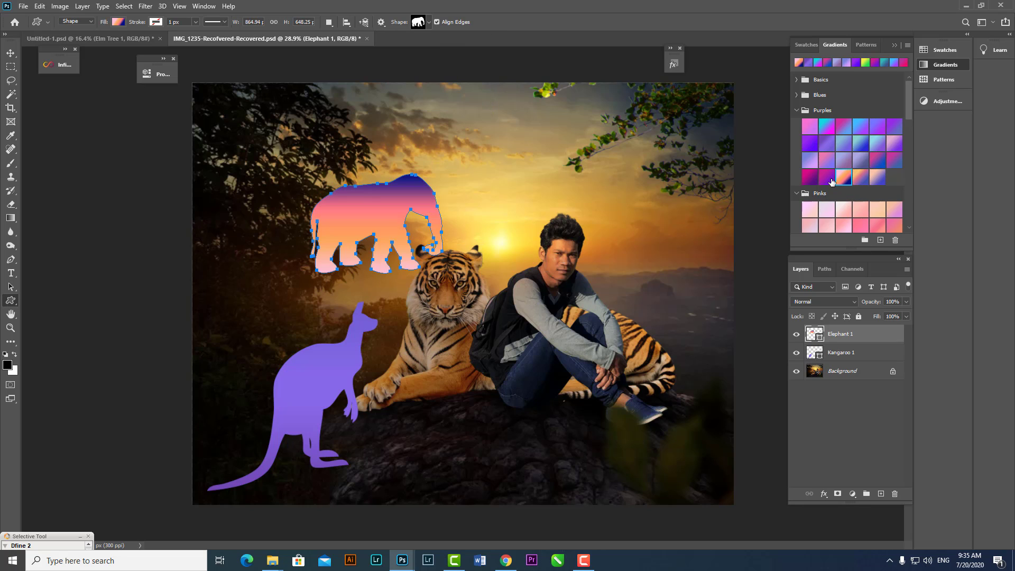
click(821, 182)
click(4, 53)
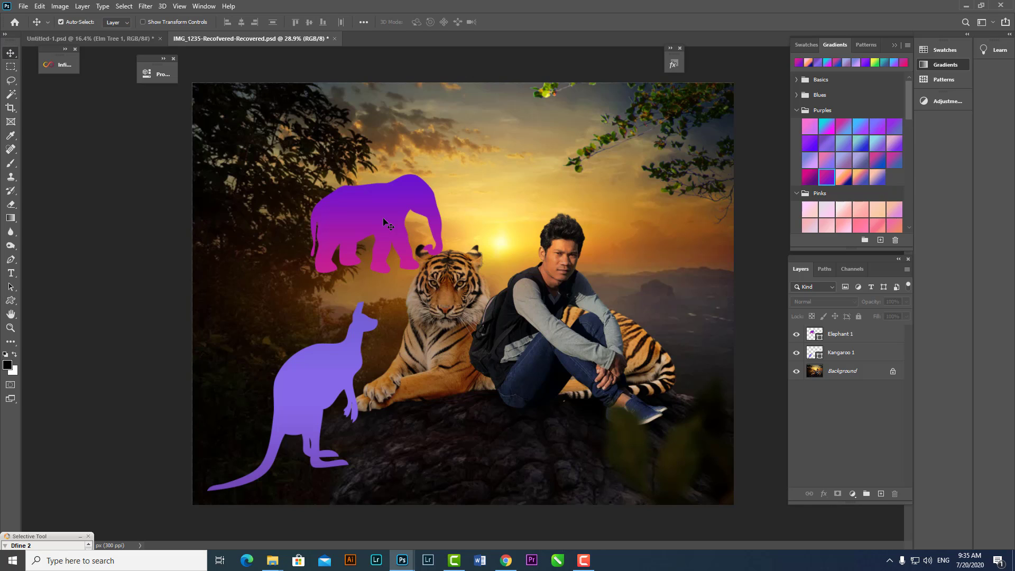
drag(375, 198, 429, 418)
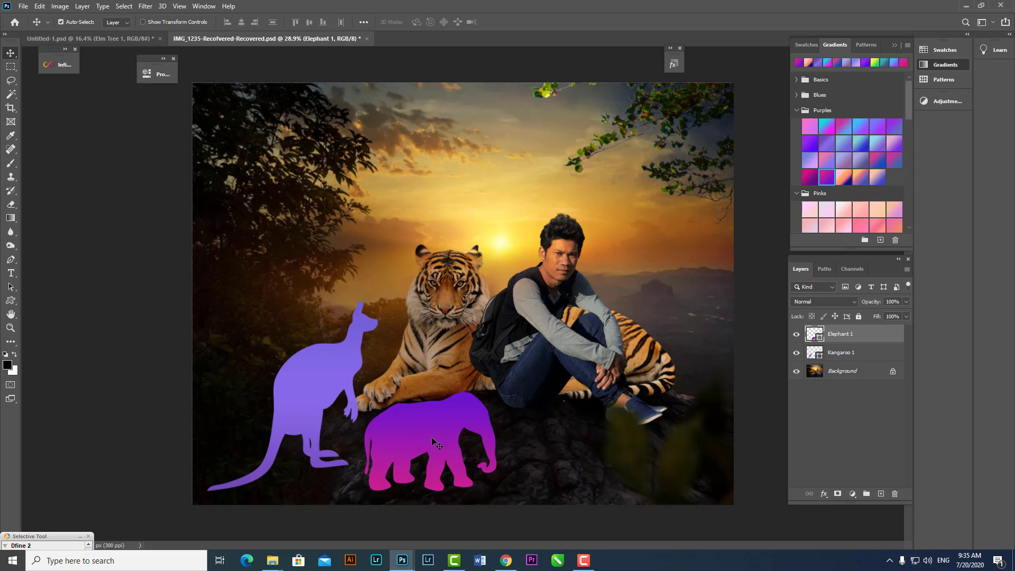
key(Delete)
key(Delete)
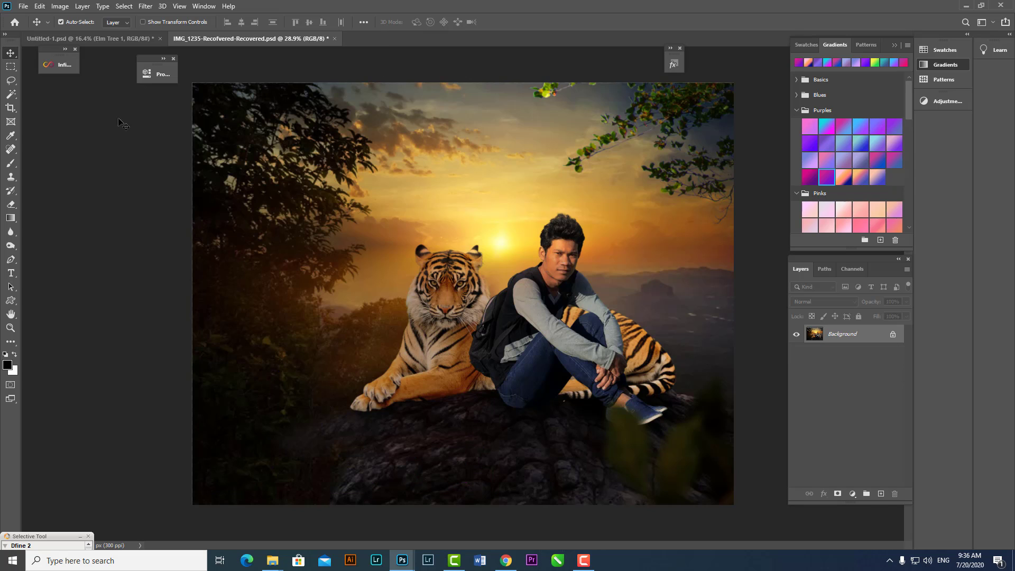
Load the custom shapes CSH file from Downloads > Compressed > Shape via the library options.
click(11, 301)
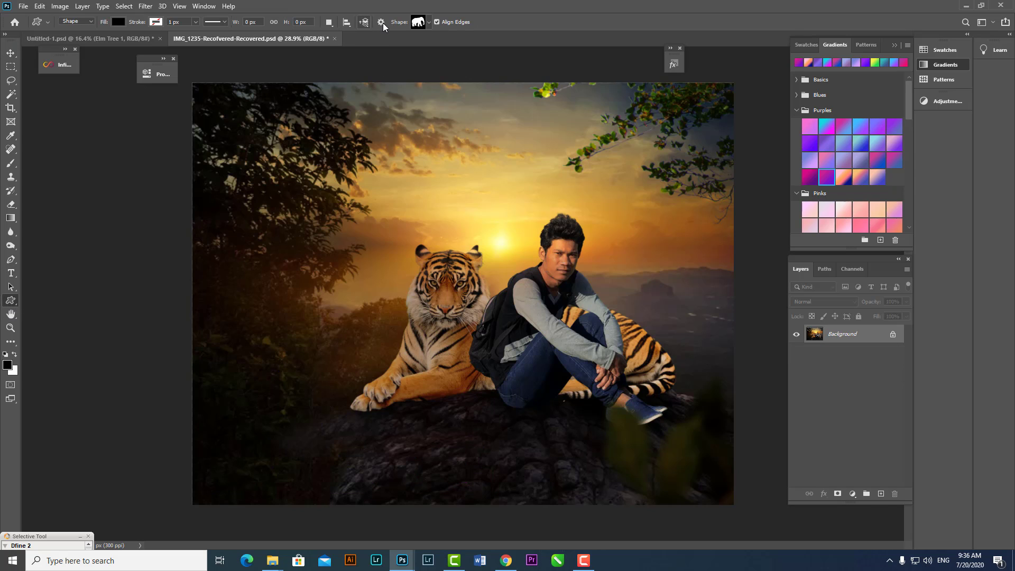
click(429, 22)
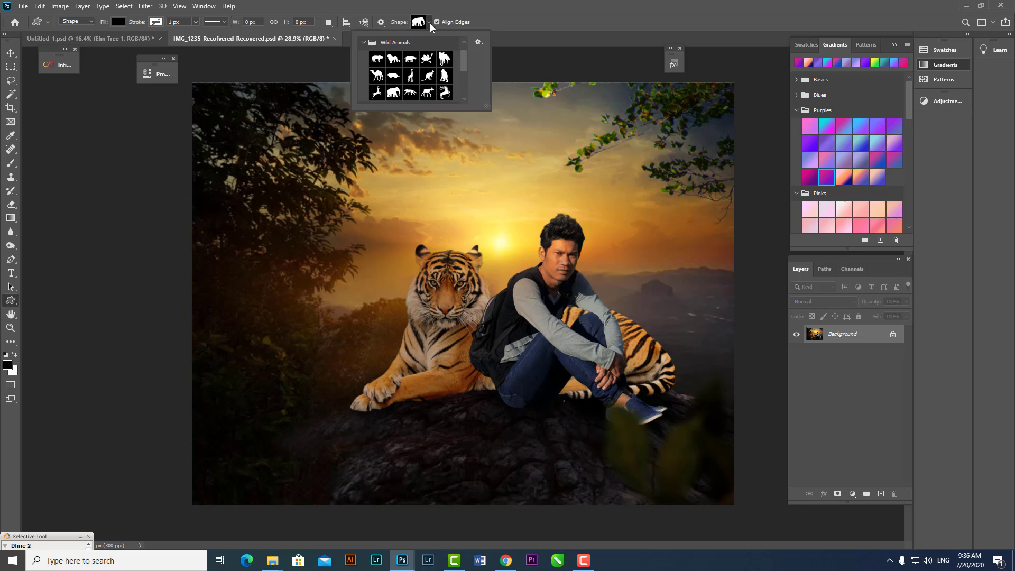
click(479, 42)
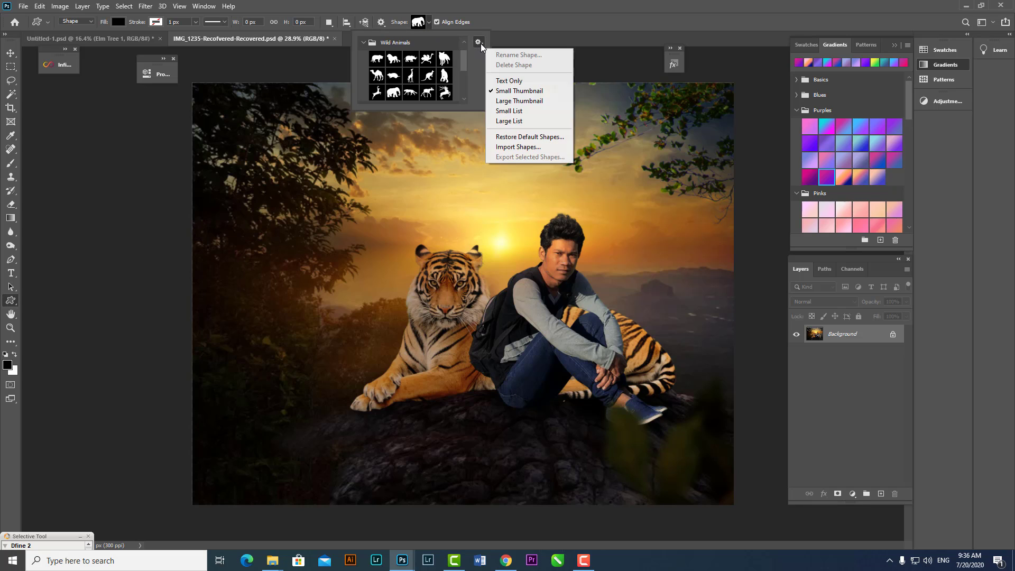
click(509, 148)
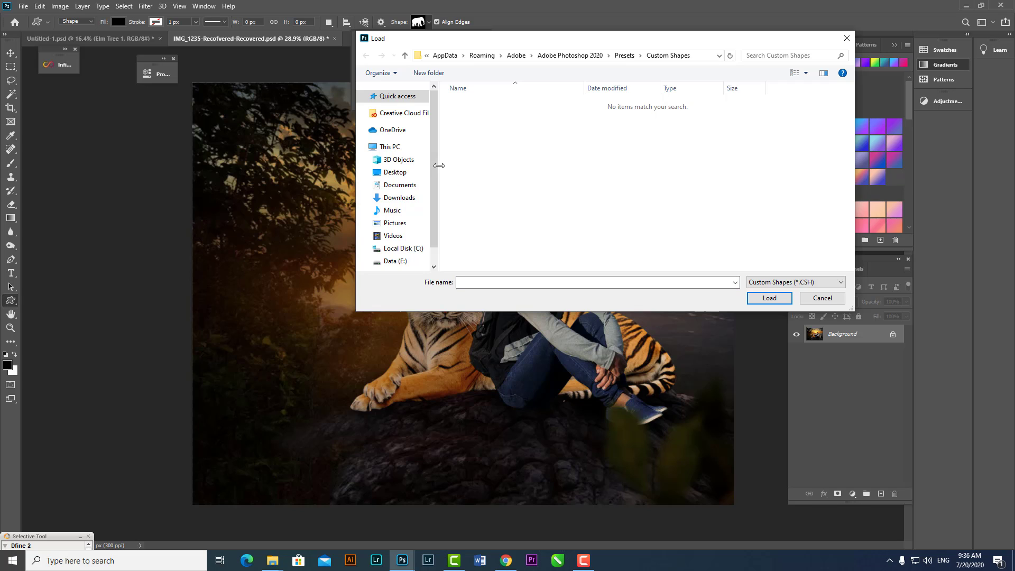
click(407, 197)
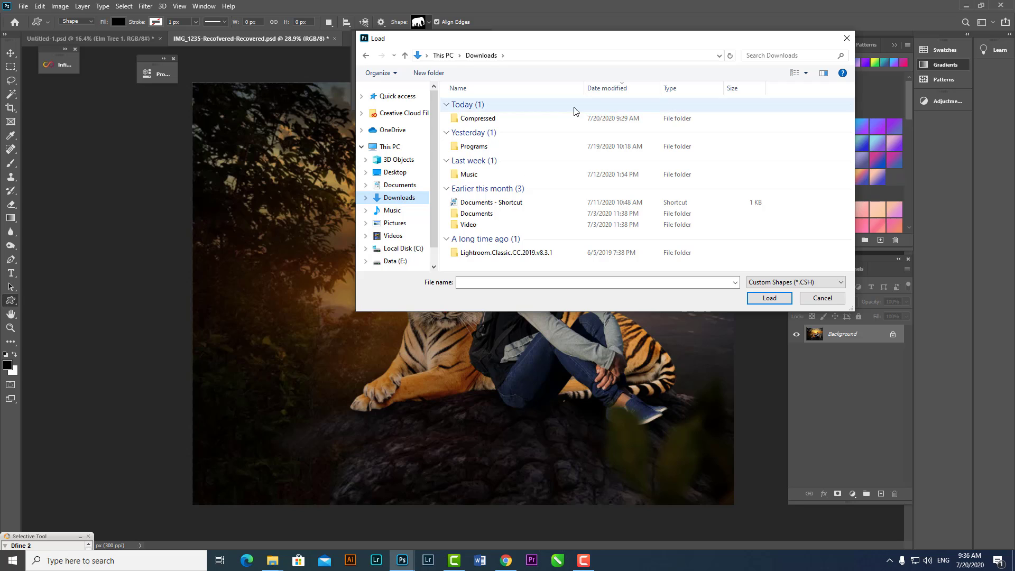
double_click(520, 118)
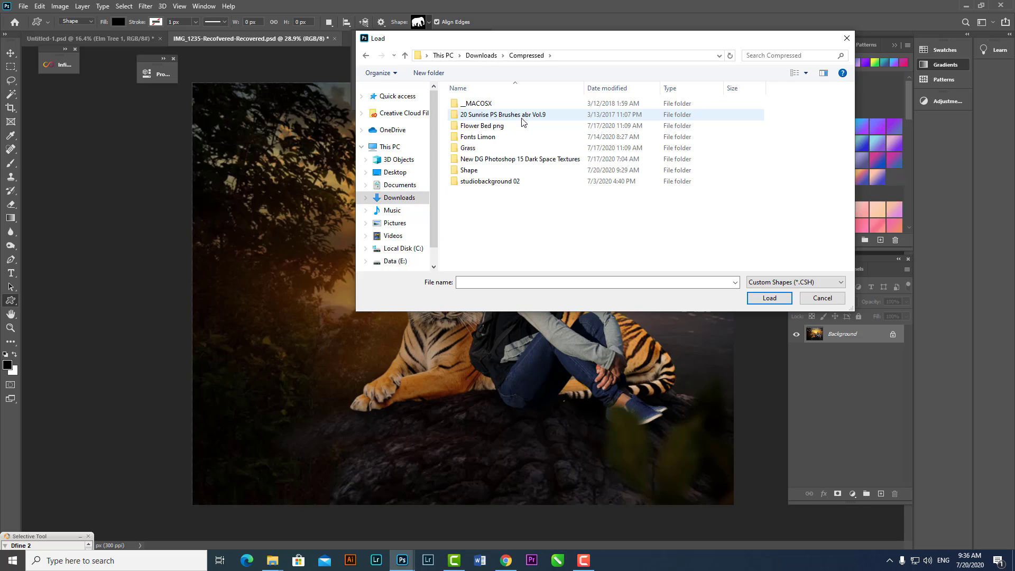
click(474, 172)
double_click(474, 172)
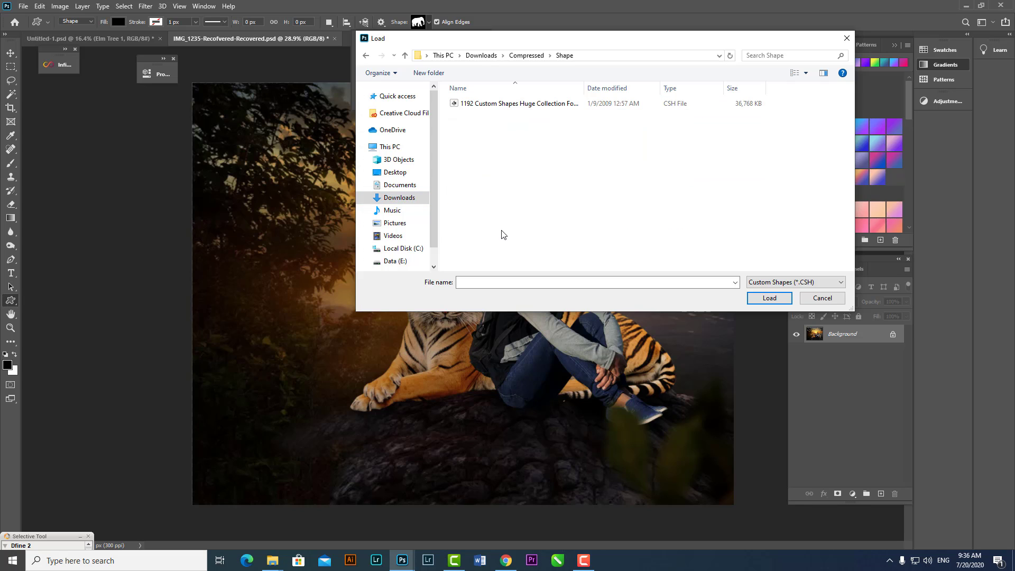
click(518, 107)
click(768, 298)
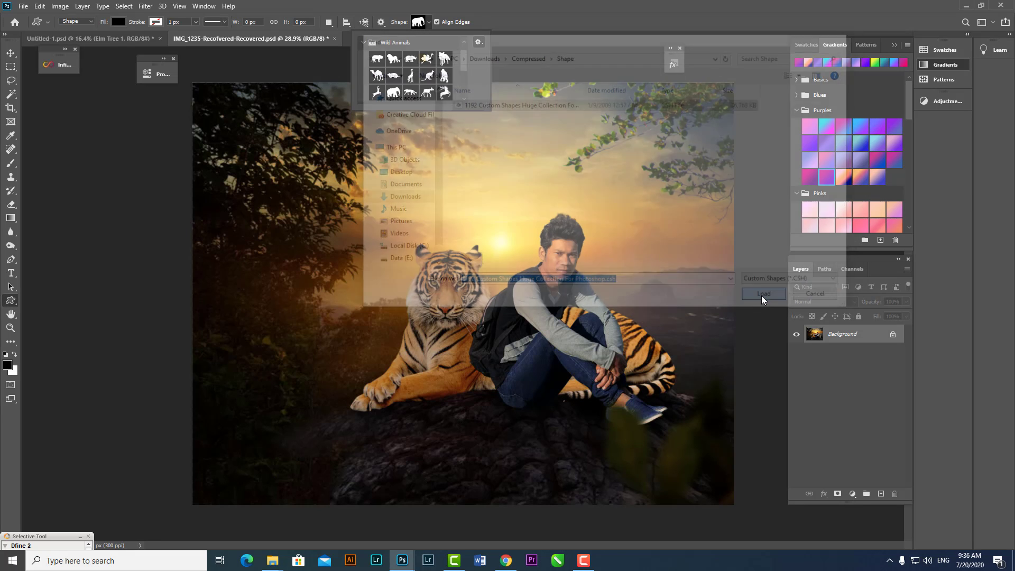
Collapse the Wild Animals, Boats and Flowers groups and expand the 1192 custom shapes group.
mouse_move(464, 55)
mouse_down()
mouse_move(463, 63)
mouse_move(462, 49)
mouse_up()
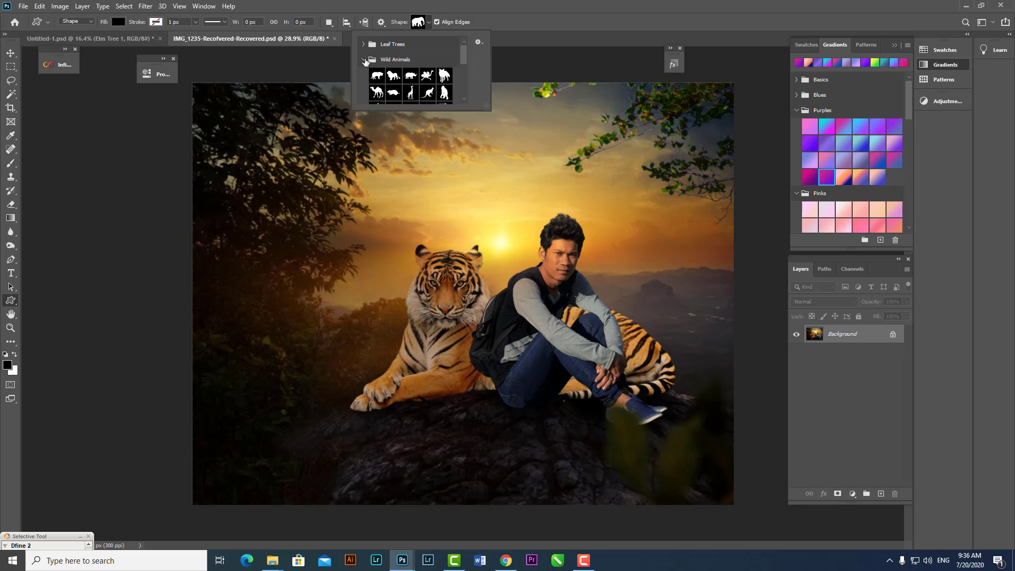
click(364, 59)
click(363, 75)
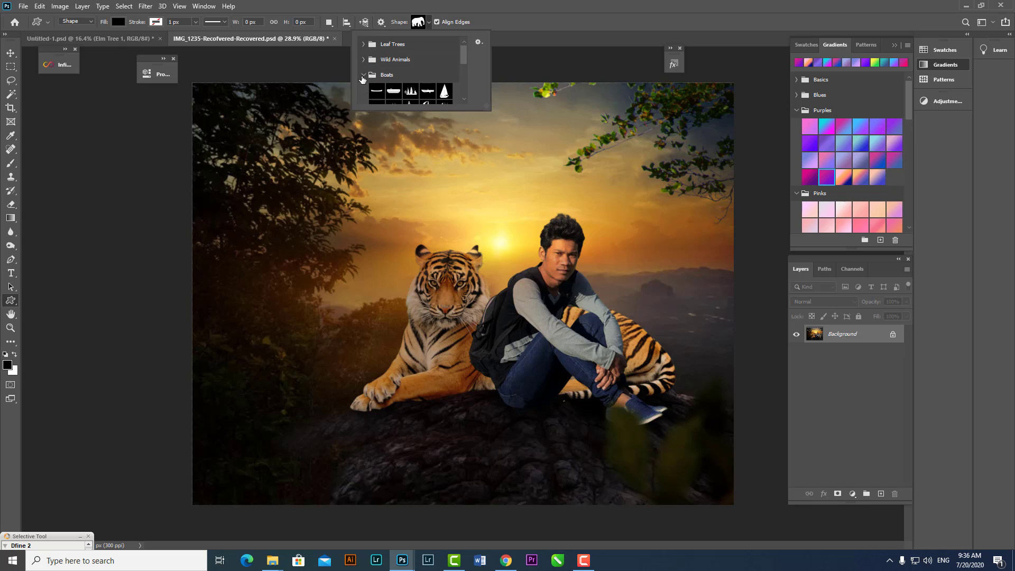
click(363, 75)
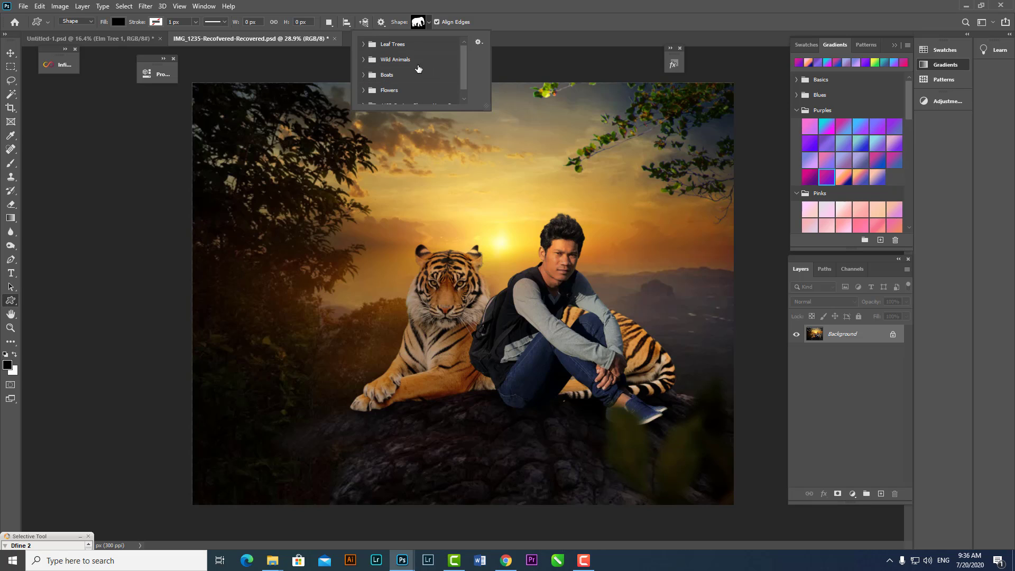
click(394, 89)
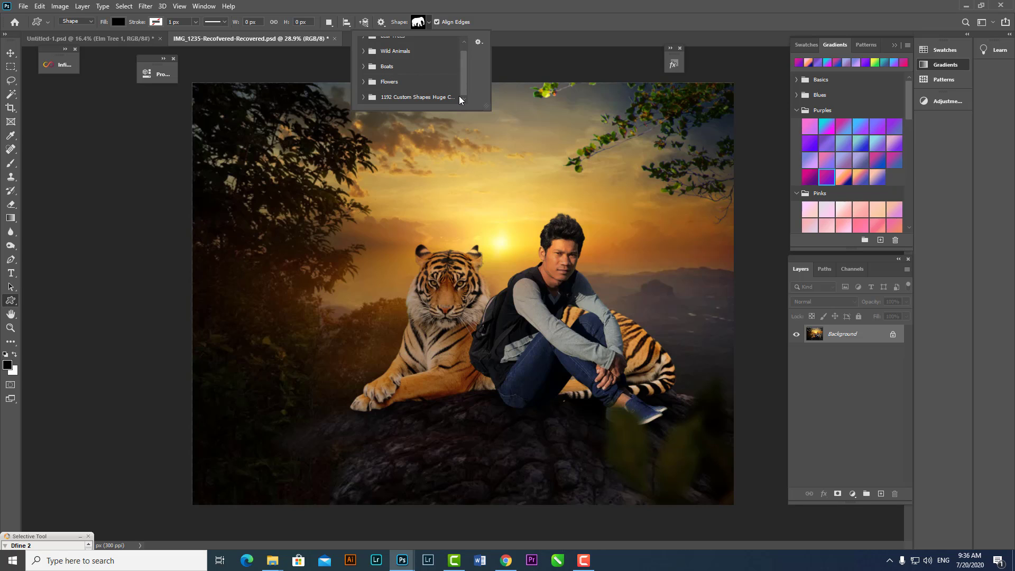
click(364, 96)
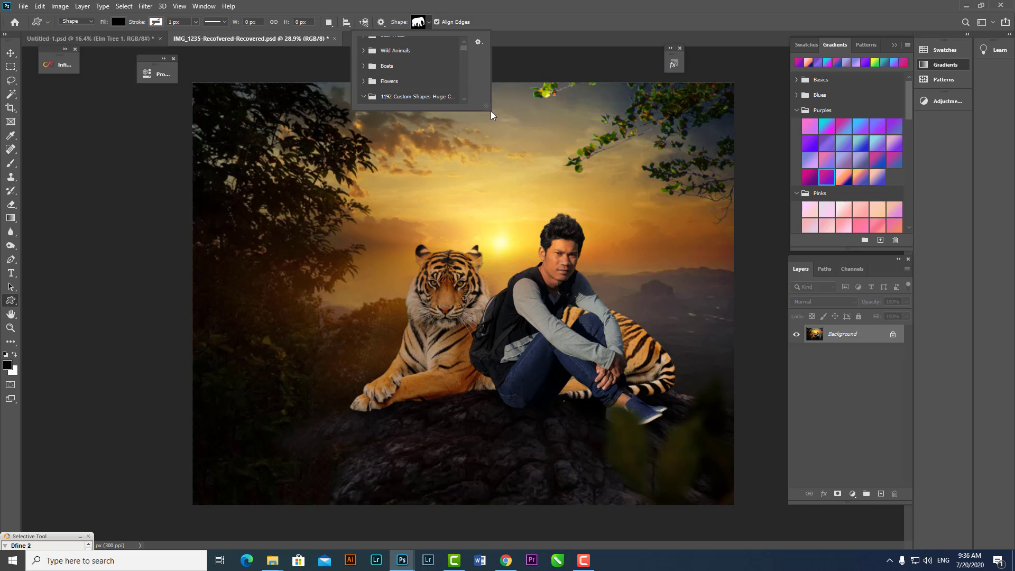
Enlarge the shape picker and scroll through the 1192-shape collection.
drag(488, 110, 565, 424)
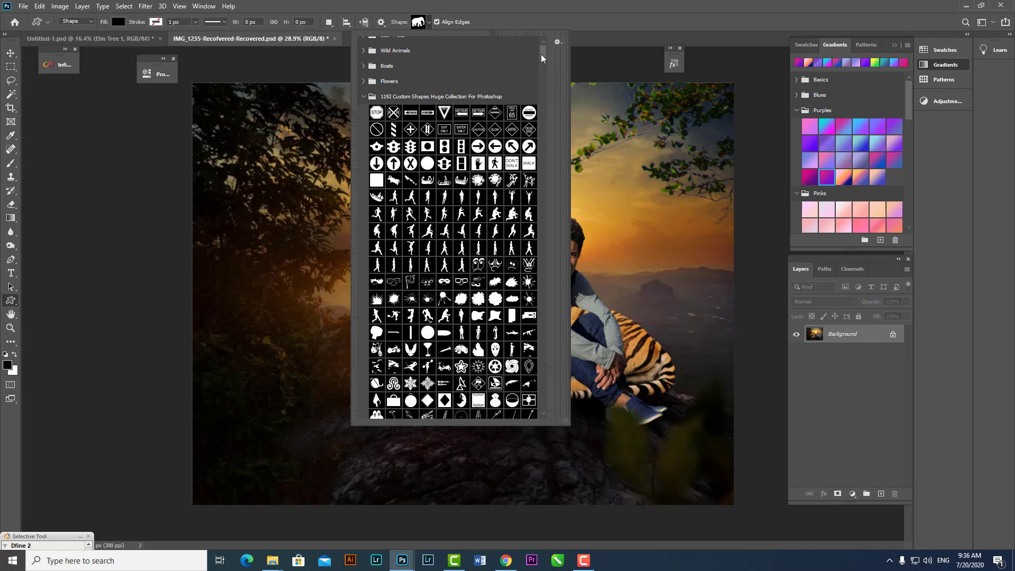
drag(541, 54, 473, 33)
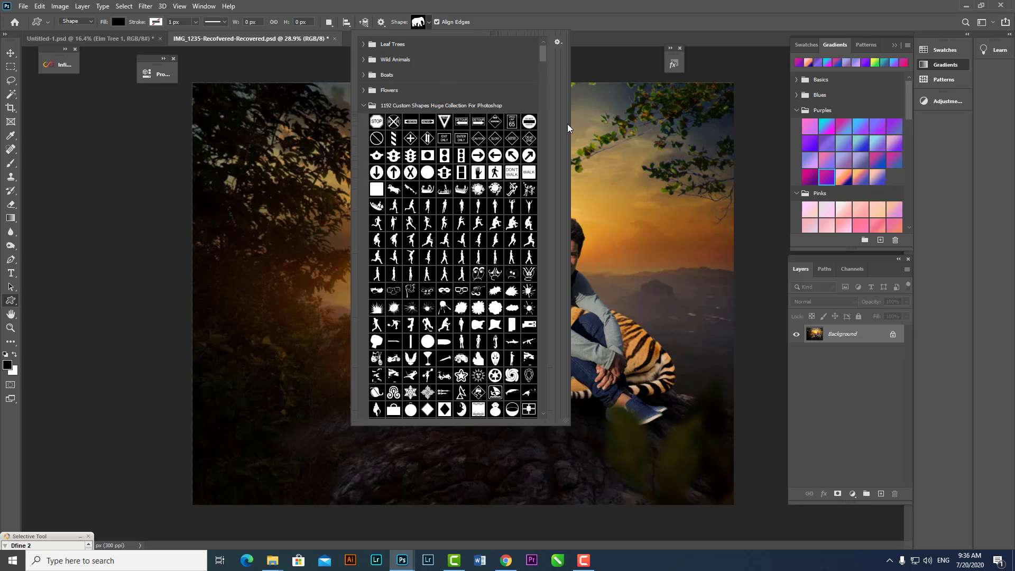
drag(542, 54, 552, 182)
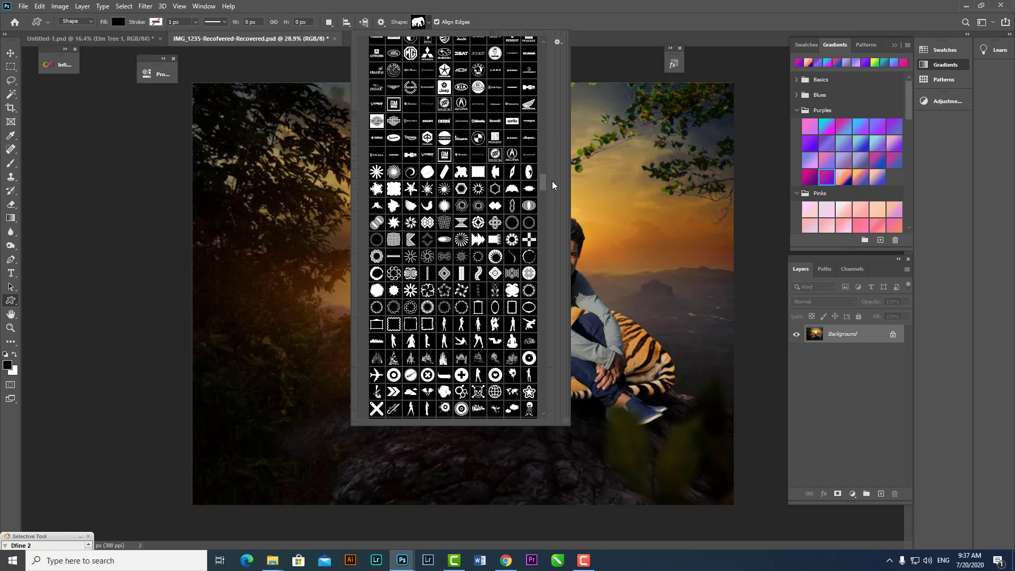
scroll(552, 180, down, 1)
scroll(551, 184, down, 1)
scroll(549, 185, down, 2)
scroll(550, 185, down, 1)
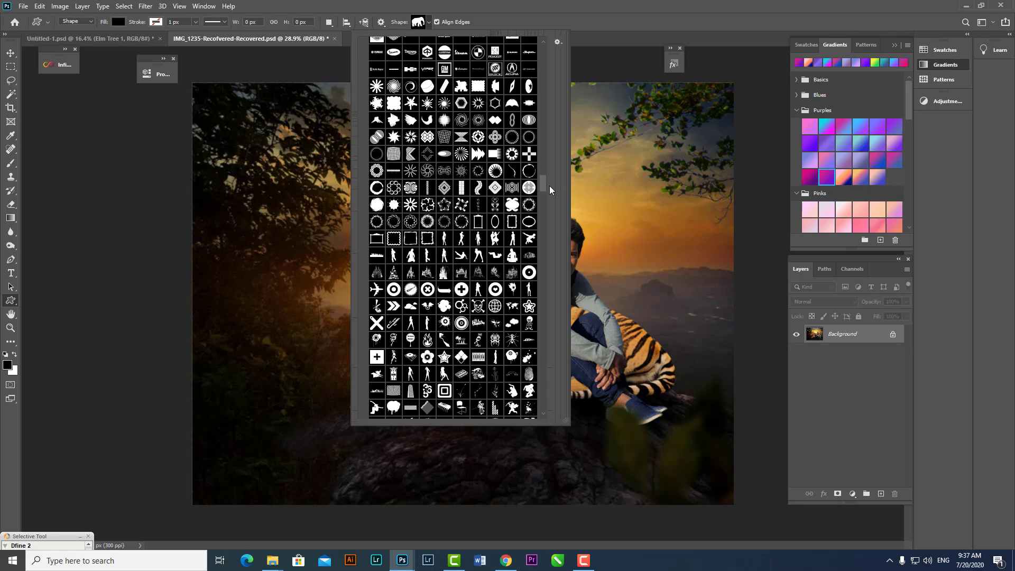
drag(549, 185, 551, 236)
Add a new layer above the photo and fill it with black.
click(713, 189)
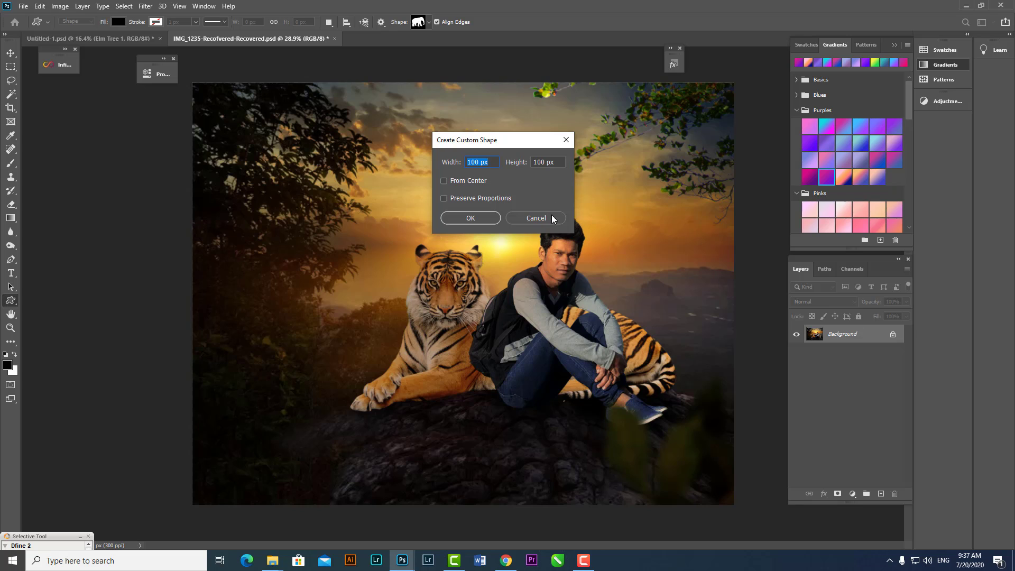
click(551, 215)
click(880, 494)
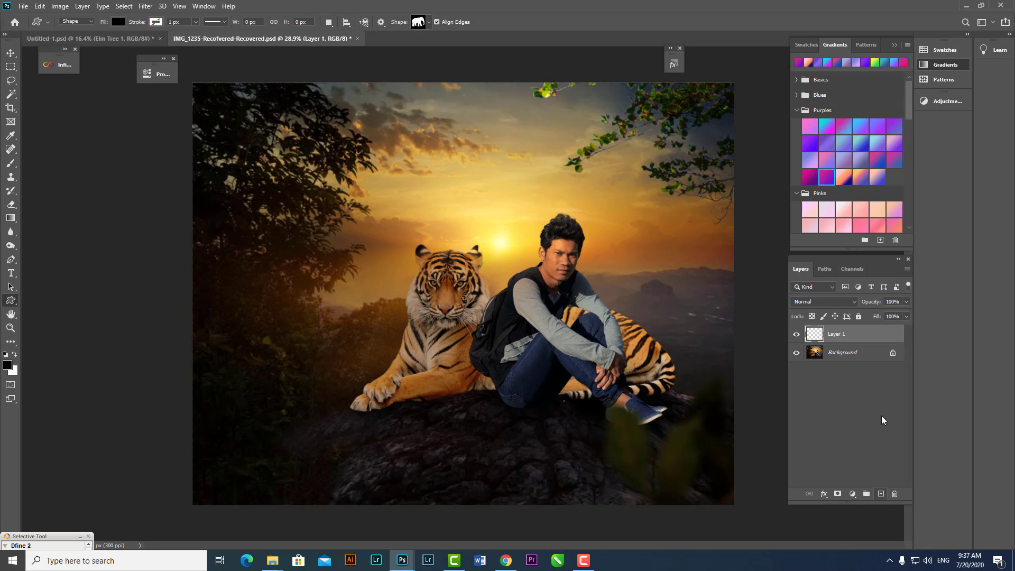
key(alt+BackSpace)
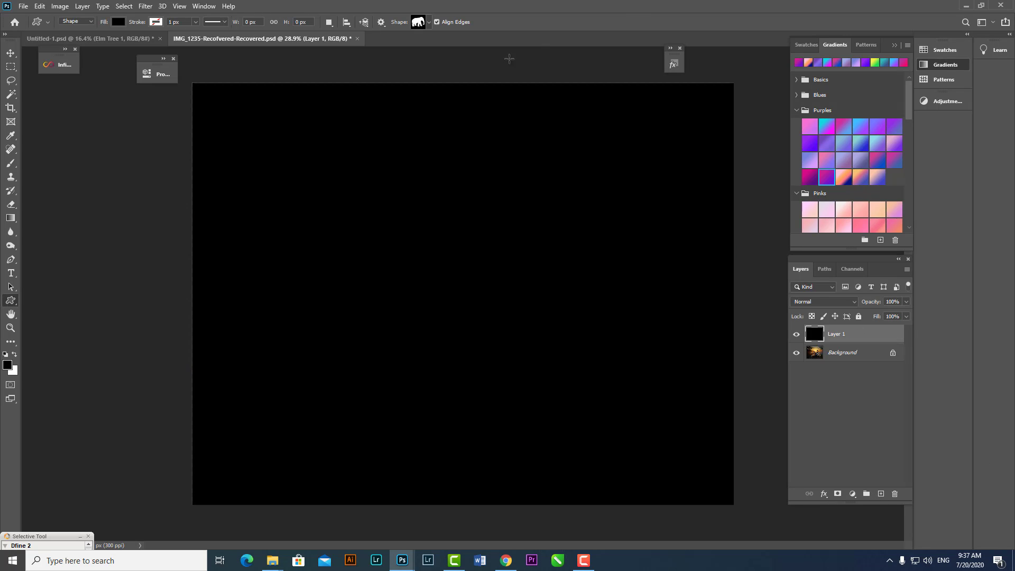
Draw the cobra custom shape on the black layer.
click(429, 22)
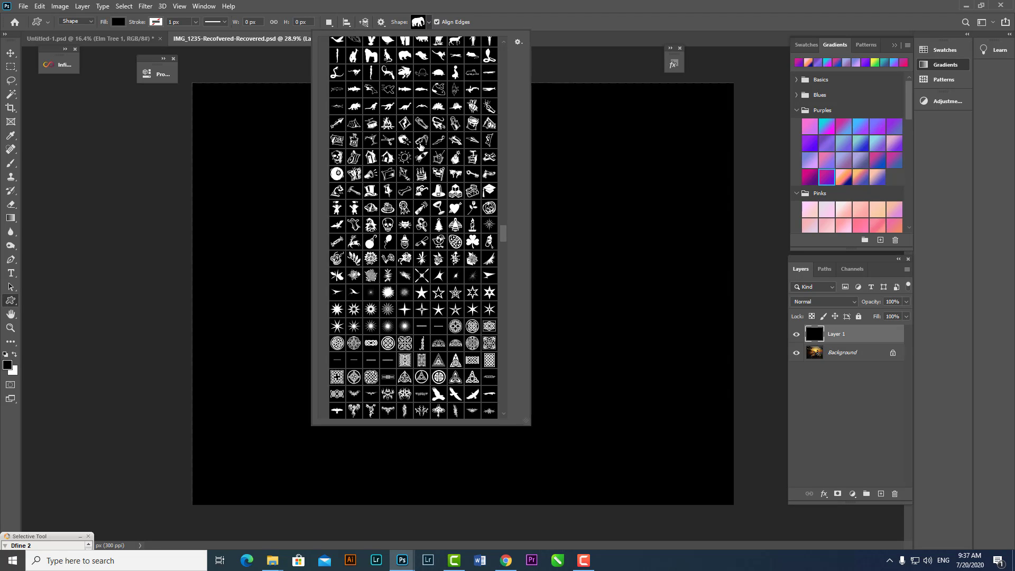
scroll(404, 174, up, 3)
scroll(404, 175, up, 2)
scroll(460, 222, up, 2)
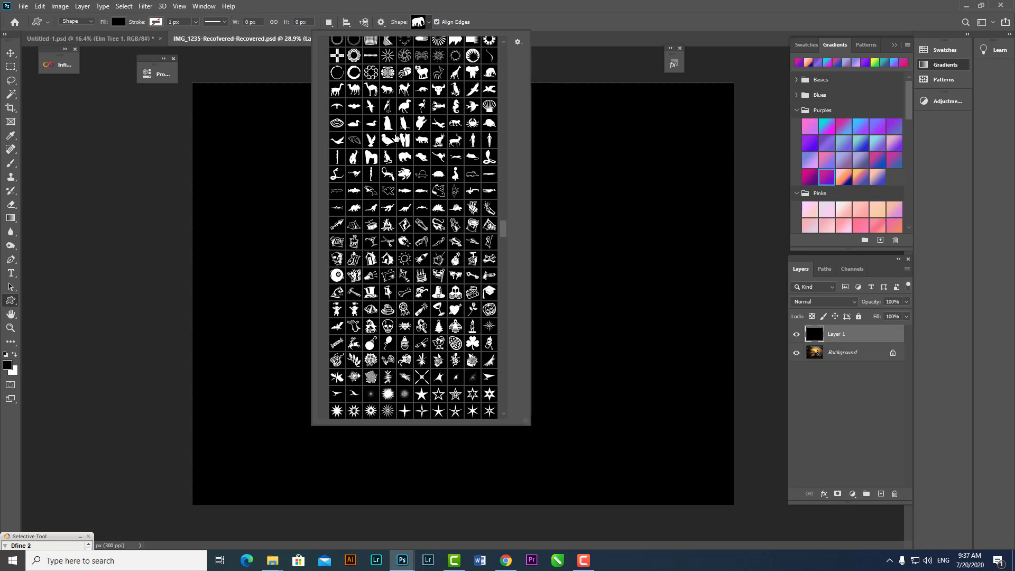
scroll(515, 272, up, 3)
scroll(516, 272, up, 1)
click(488, 216)
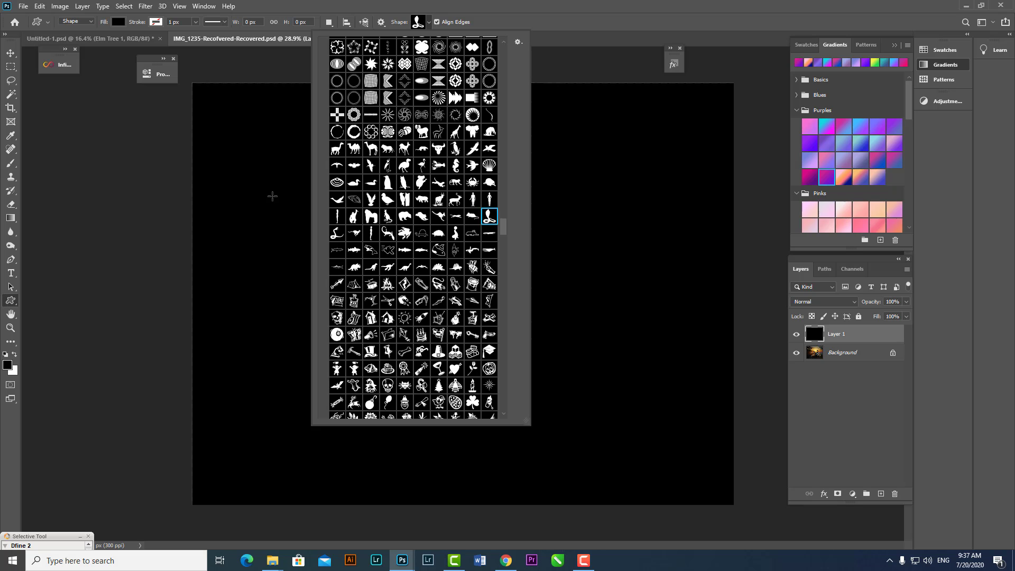
drag(272, 197, 430, 459)
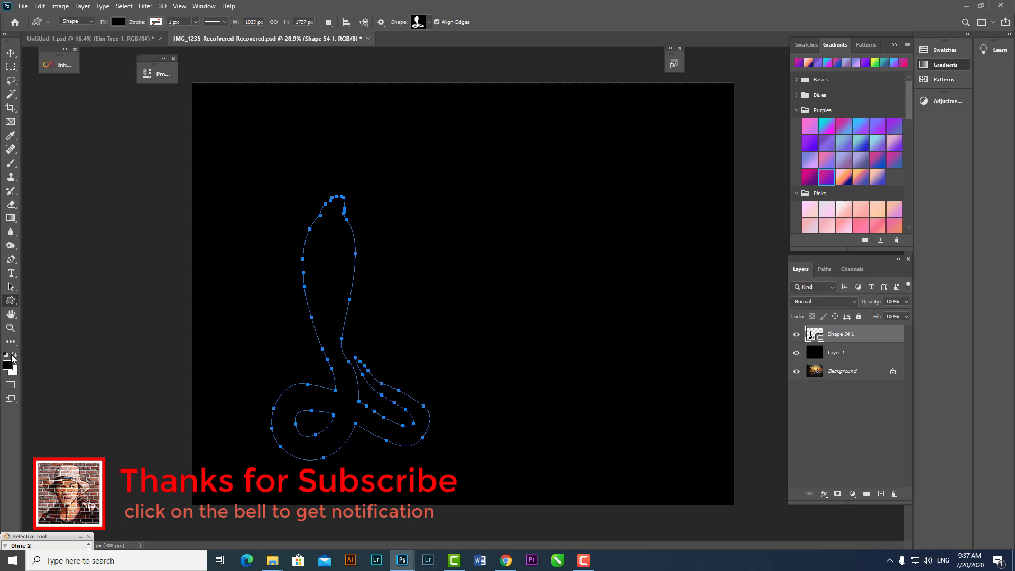
Fill the cobra shape with white, discarding an accidental second cobra.
click(13, 354)
drag(453, 171, 598, 440)
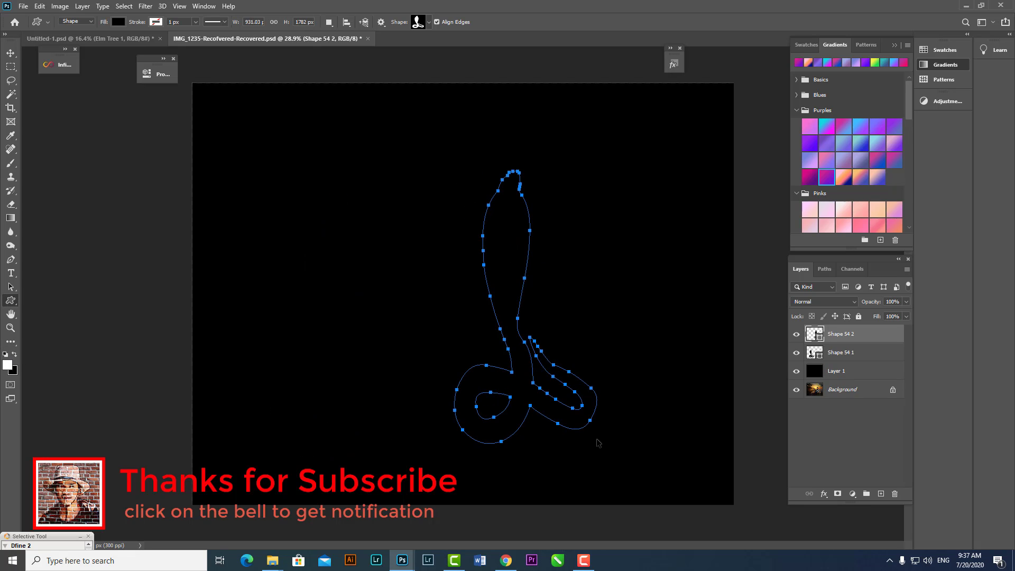
key(ctrl+z)
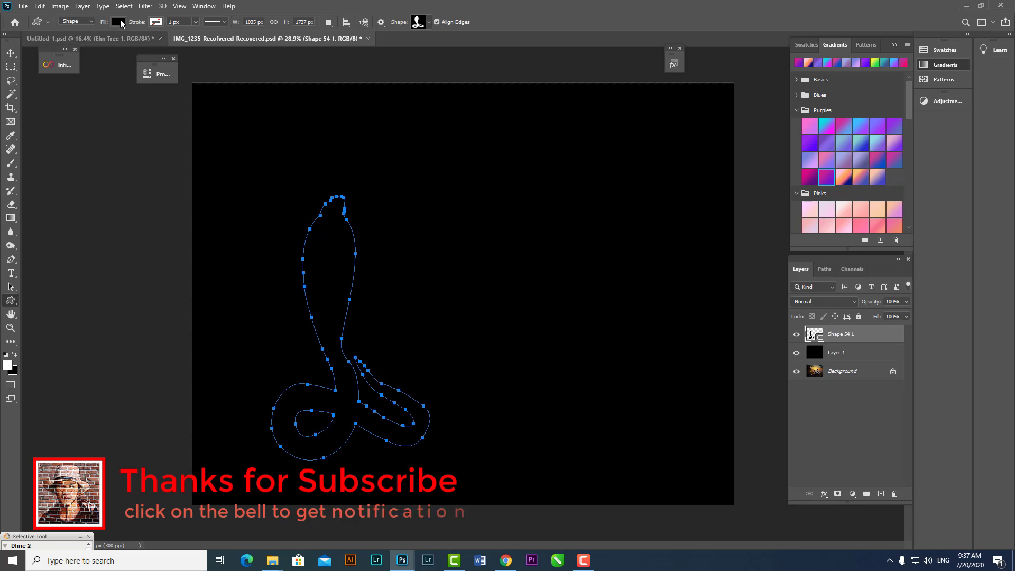
click(119, 21)
click(80, 77)
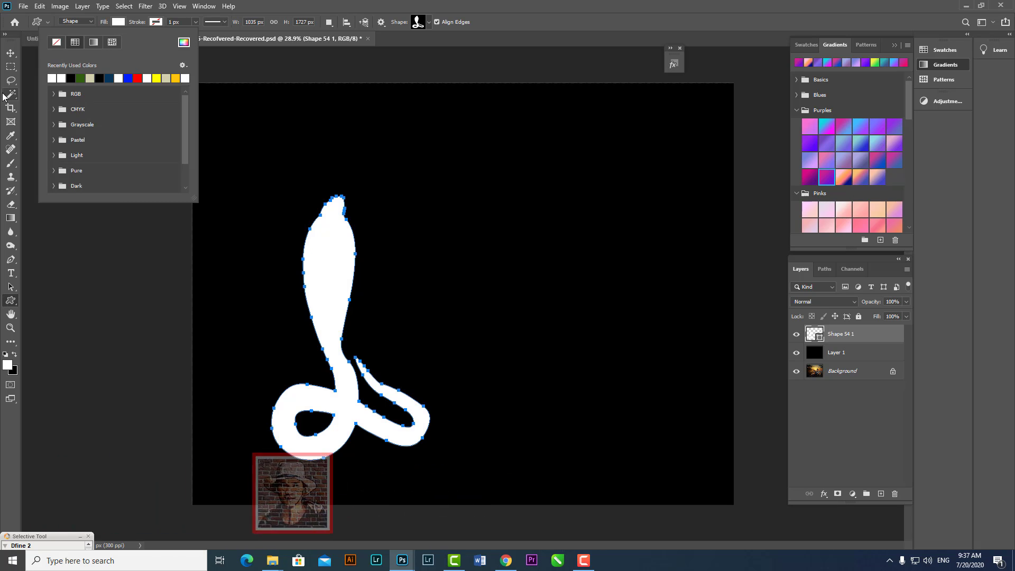
click(10, 53)
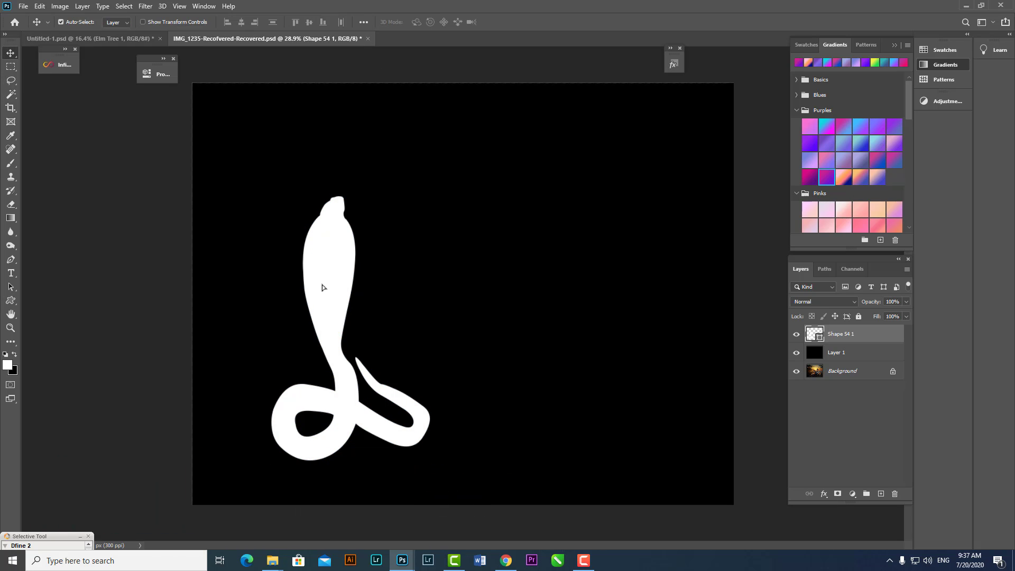
Shift the cobra slightly left and down, then draw a lizard shape to its right.
drag(324, 288, 305, 303)
click(10, 300)
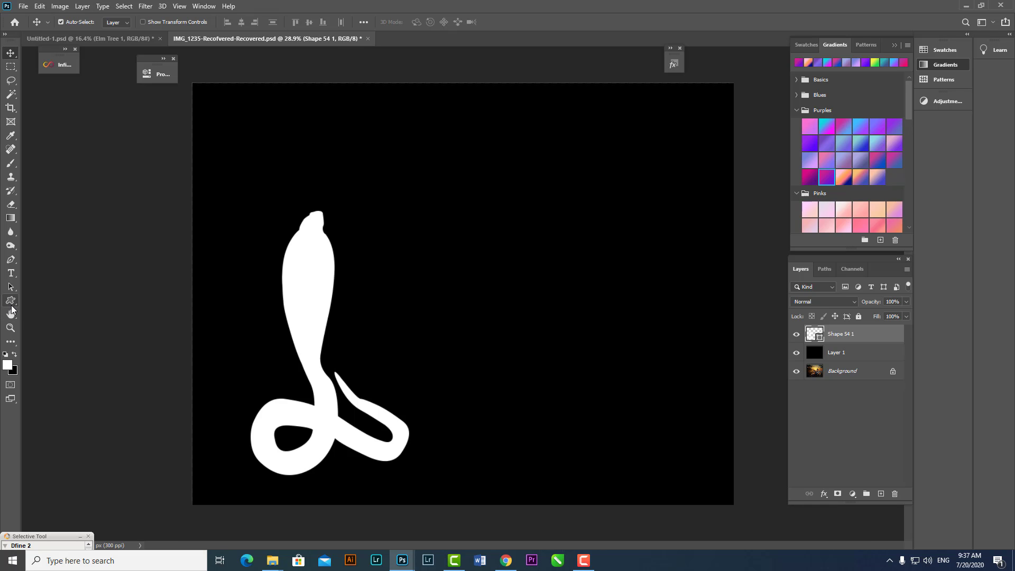
click(429, 22)
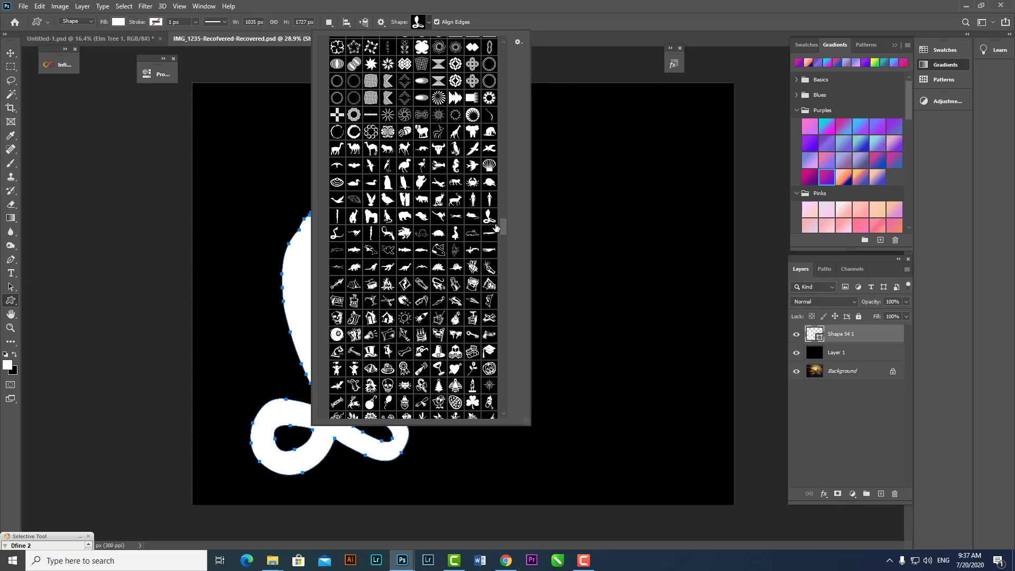
scroll(502, 224, down, 1)
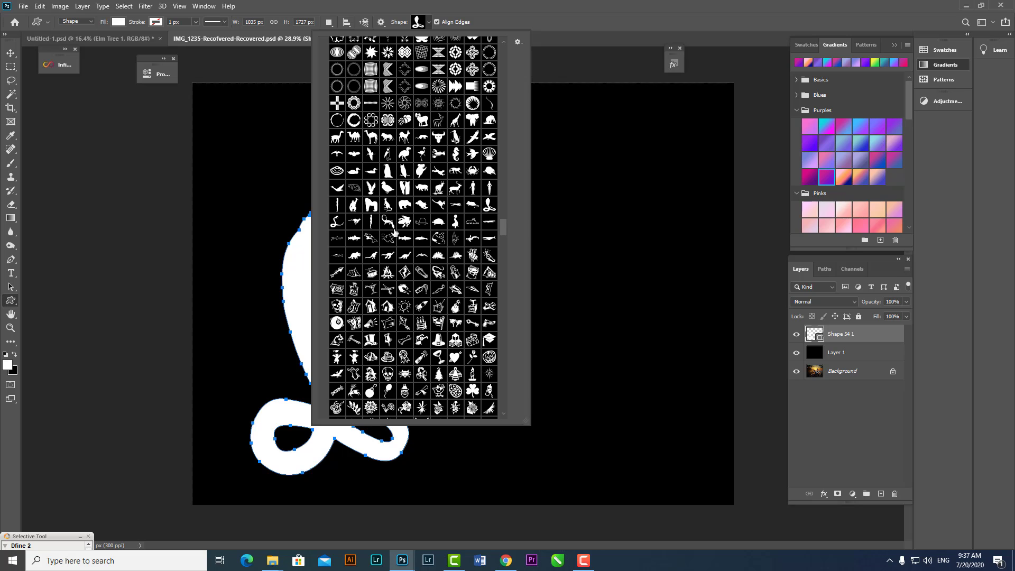
click(388, 217)
drag(543, 165, 672, 387)
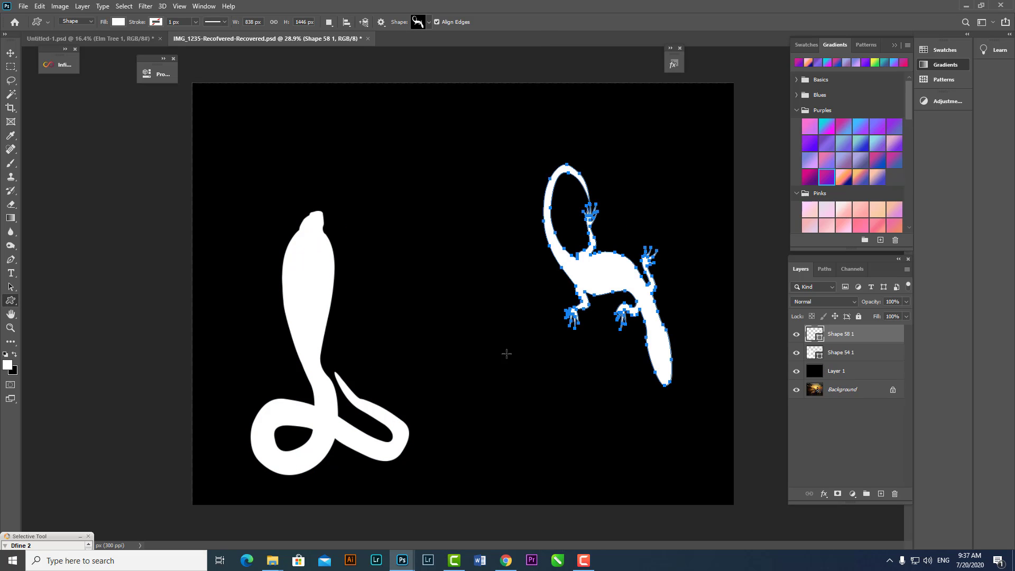
Move the lizard and the snake closer together.
click(10, 53)
click(70, 153)
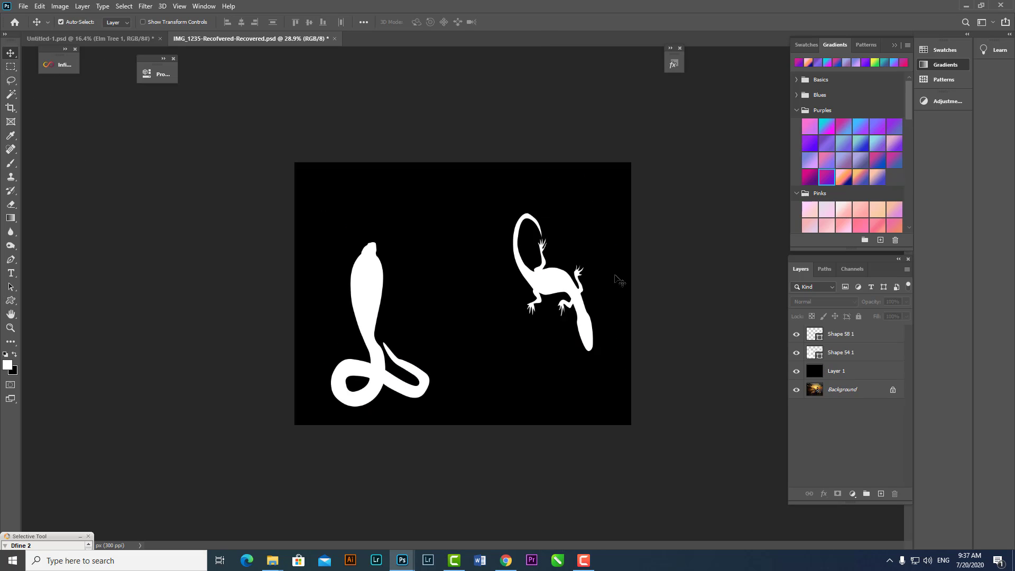
scroll(616, 277, down, 3)
drag(559, 279, 579, 321)
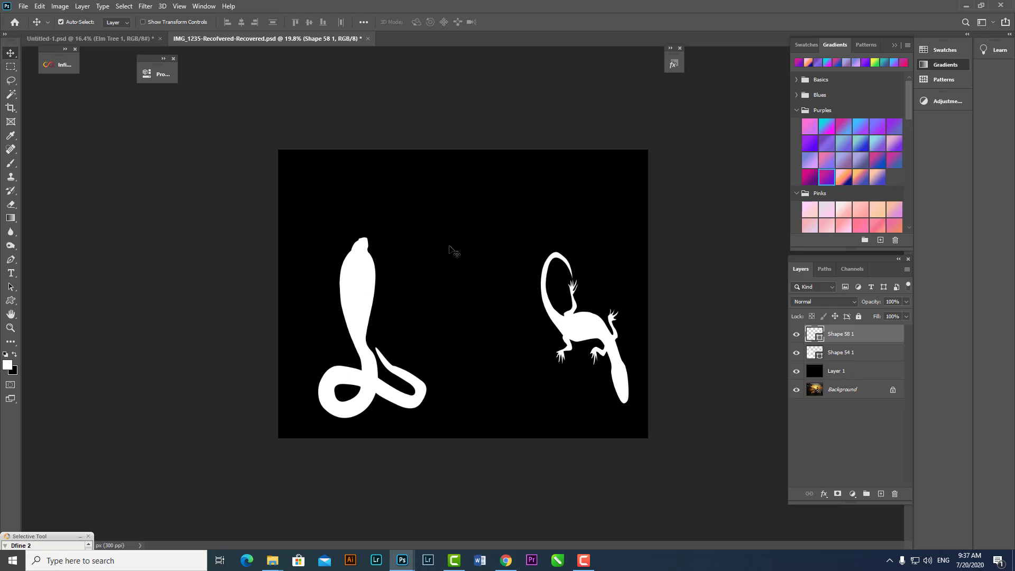
alt+scroll(446, 215, up, 1)
drag(349, 296, 386, 296)
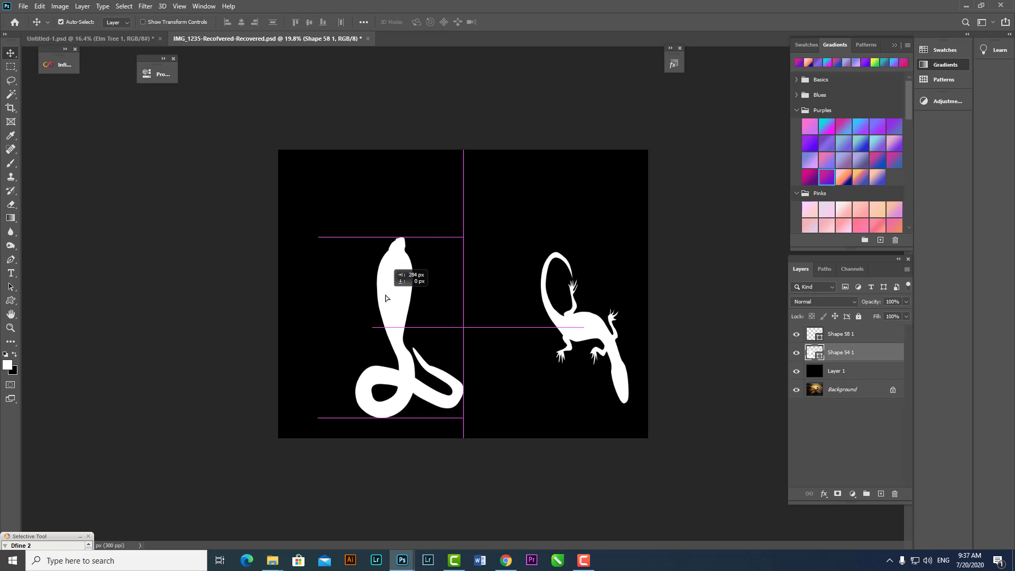
drag(590, 321, 523, 327)
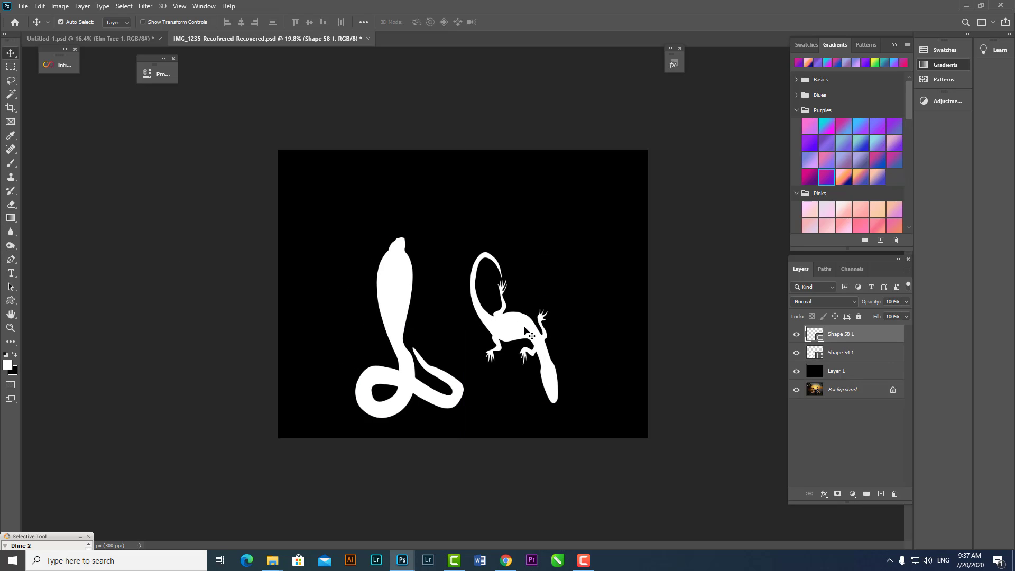
Fill the lizard with a green-to-yellow gradient and shift the snake back left.
click(821, 175)
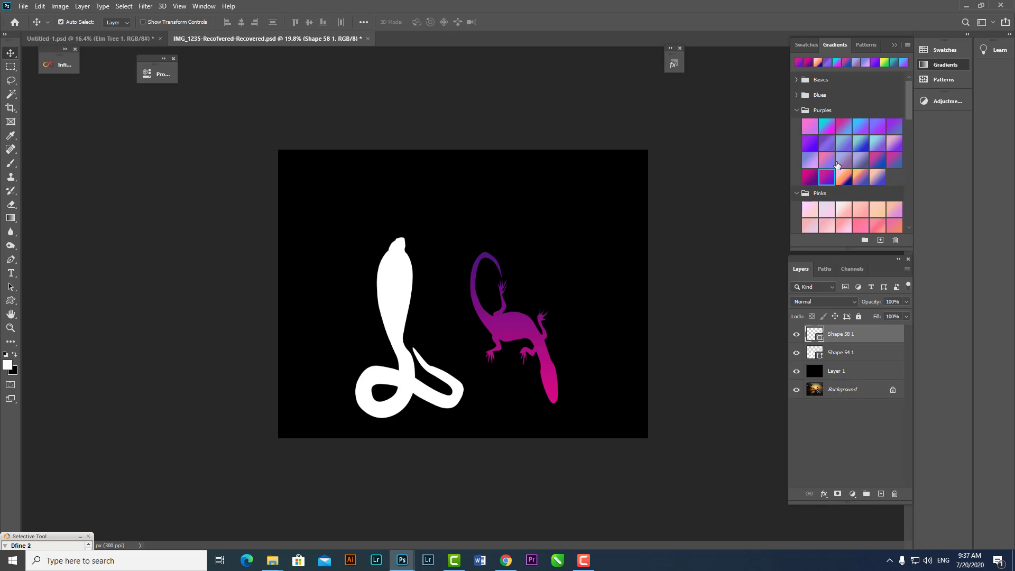
click(840, 161)
click(875, 146)
click(890, 62)
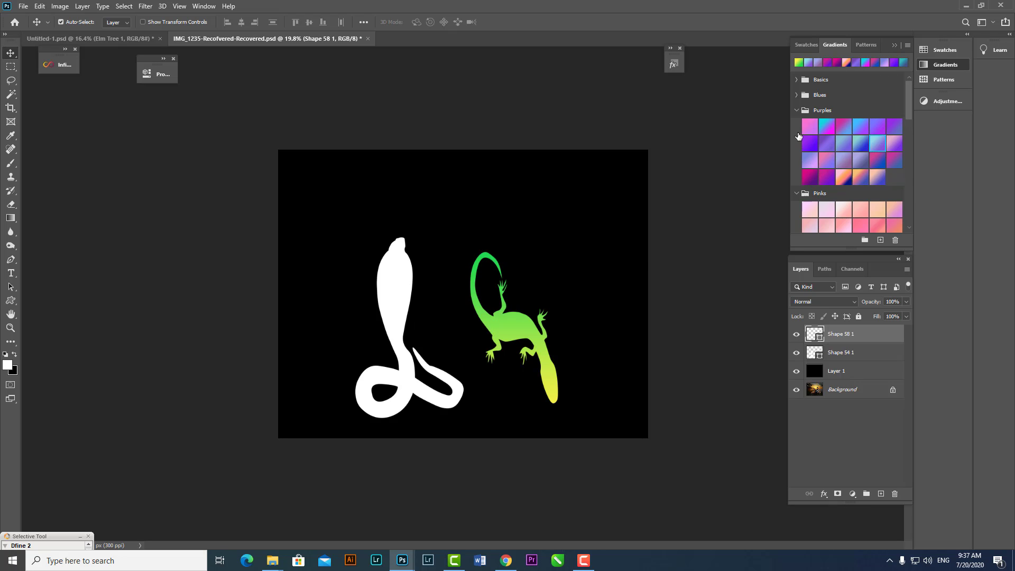
drag(404, 323, 355, 323)
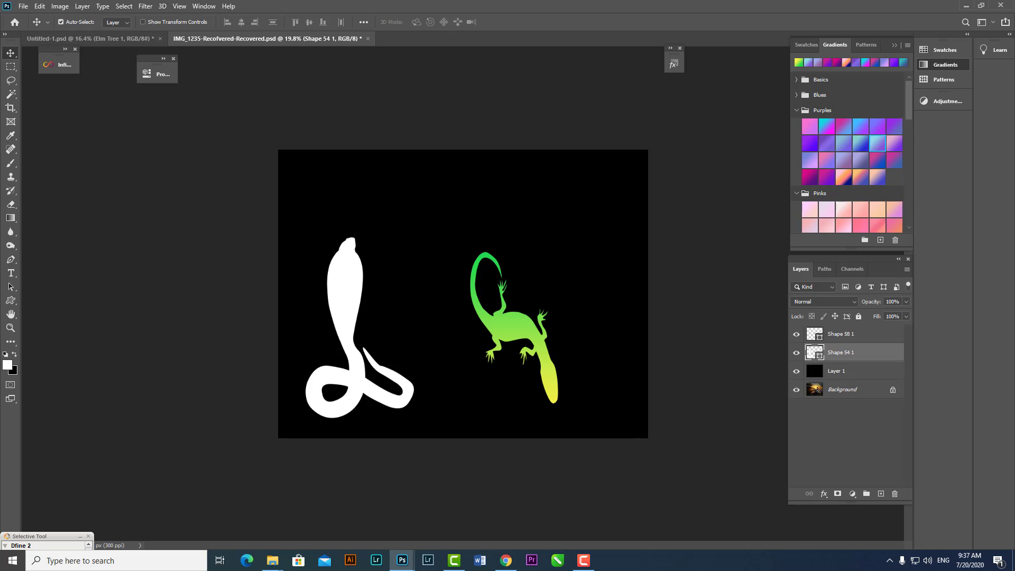
click(11, 109)
click(11, 300)
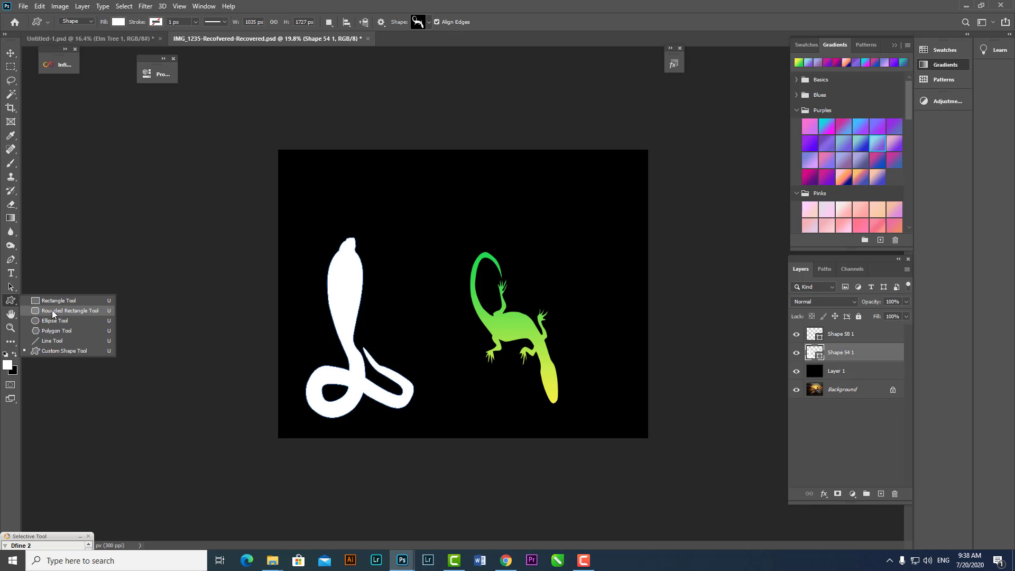
Pick the gear-ring wheel shape from the collection and draw it at the canvas's upper right.
click(51, 352)
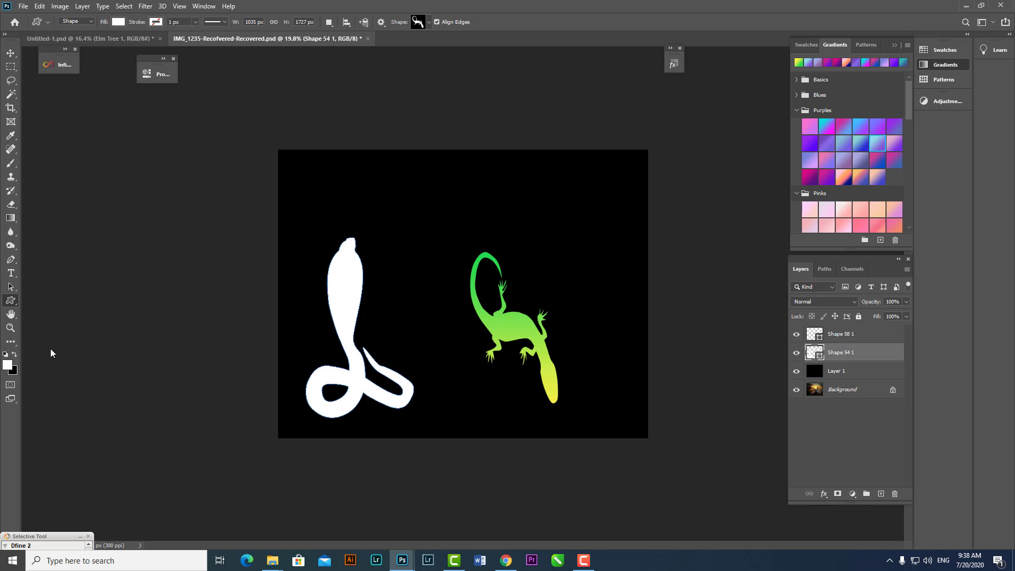
click(428, 22)
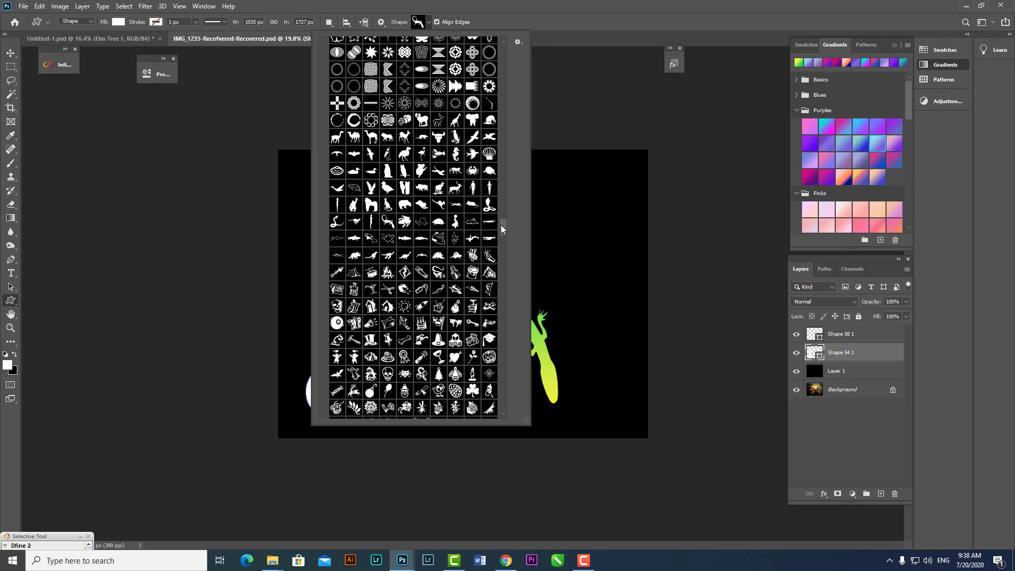
mouse_move(505, 224)
mouse_down()
mouse_move(501, 367)
mouse_move(483, 142)
mouse_move(486, 28)
mouse_up()
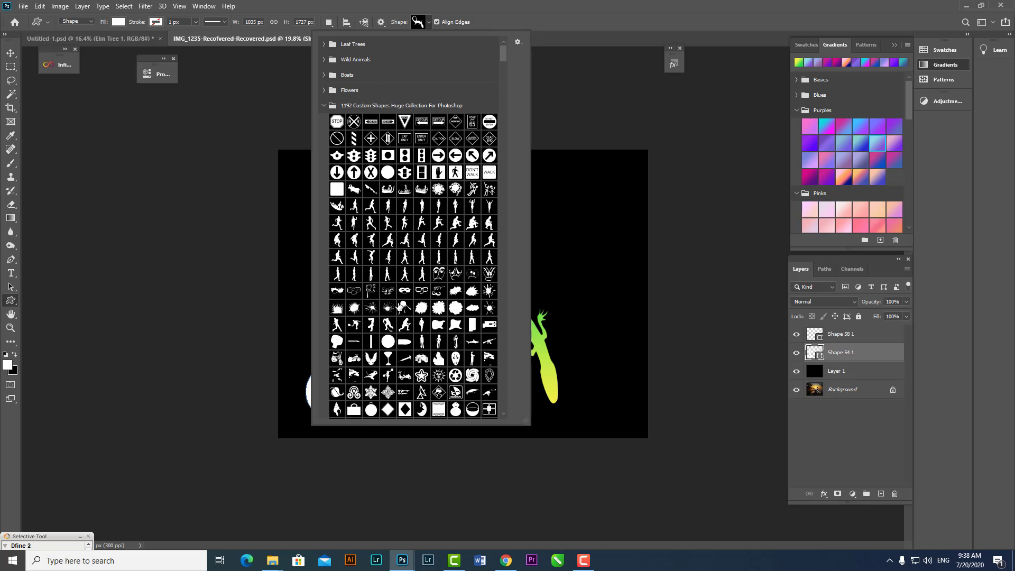
scroll(409, 299, down, 1)
scroll(410, 298, down, 2)
scroll(411, 296, down, 2)
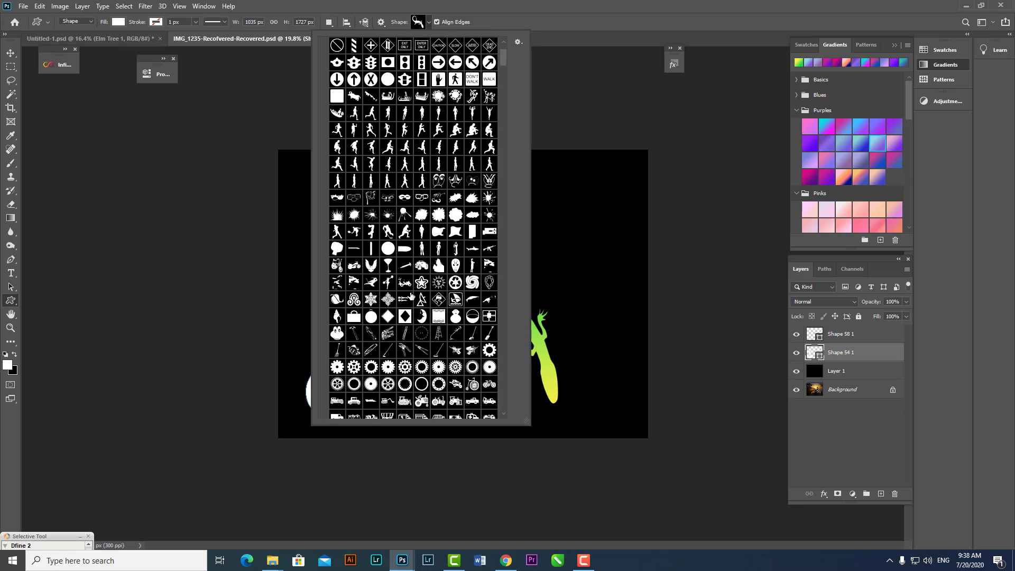
scroll(411, 297, down, 2)
scroll(407, 312, down, 1)
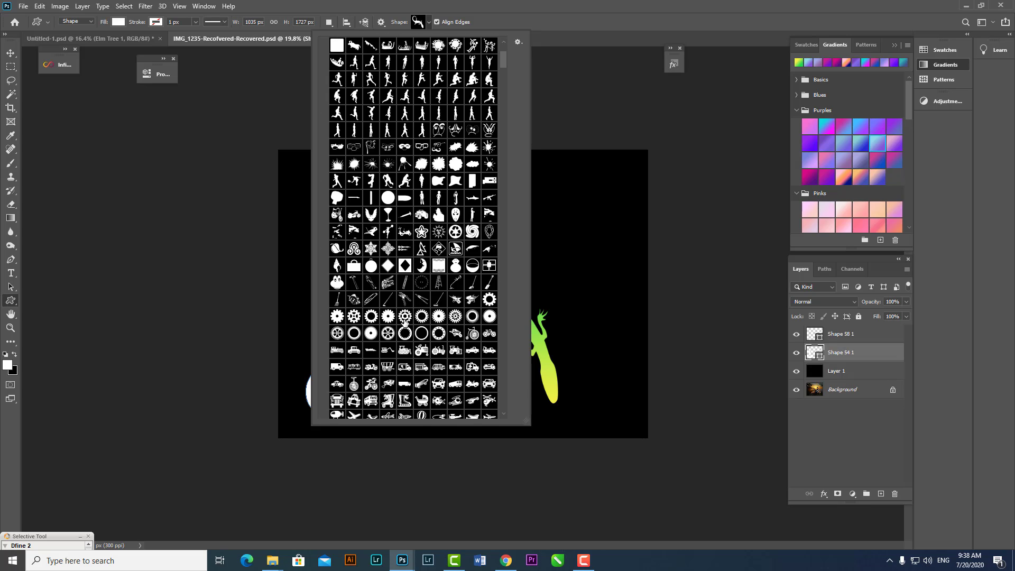
click(478, 319)
click(568, 220)
drag(568, 210, 640, 281)
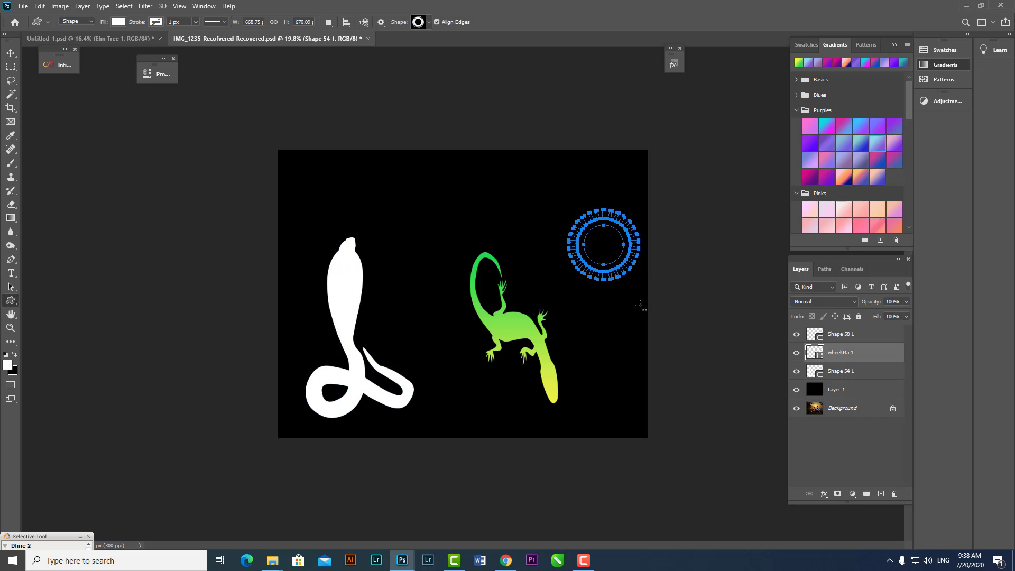
Move the wheel up-left and fill it with a purple gradient.
click(11, 53)
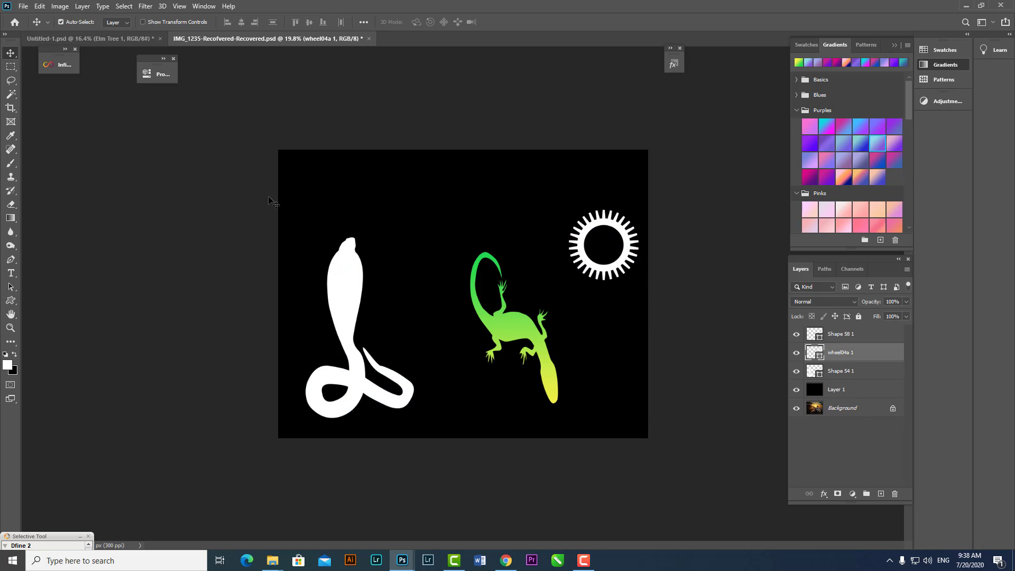
mouse_move(636, 253)
mouse_down()
mouse_move(590, 236)
mouse_move(619, 303)
mouse_up()
click(809, 177)
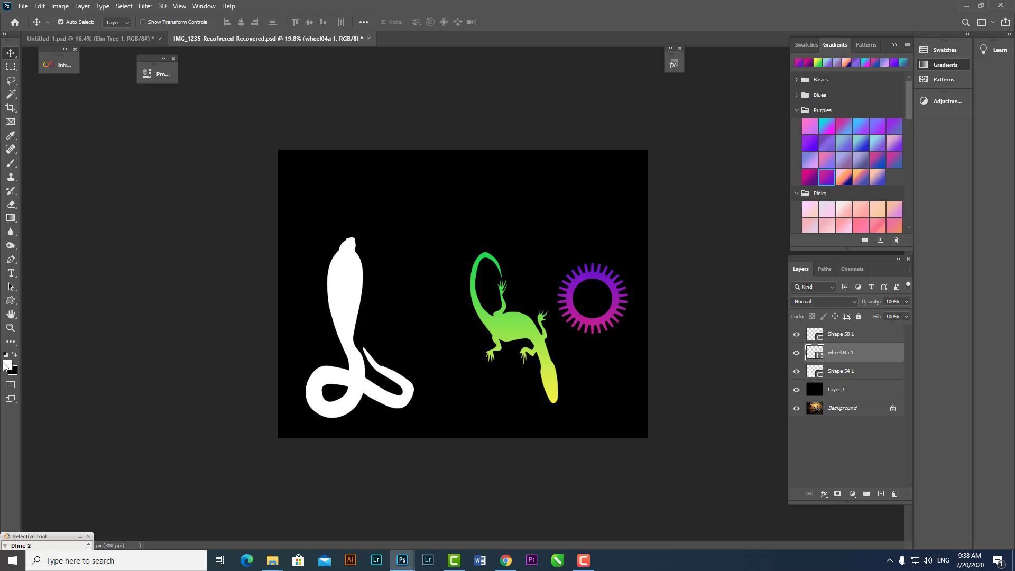
key(space)
Draw the swirl ornament shape above the ring.
click(10, 301)
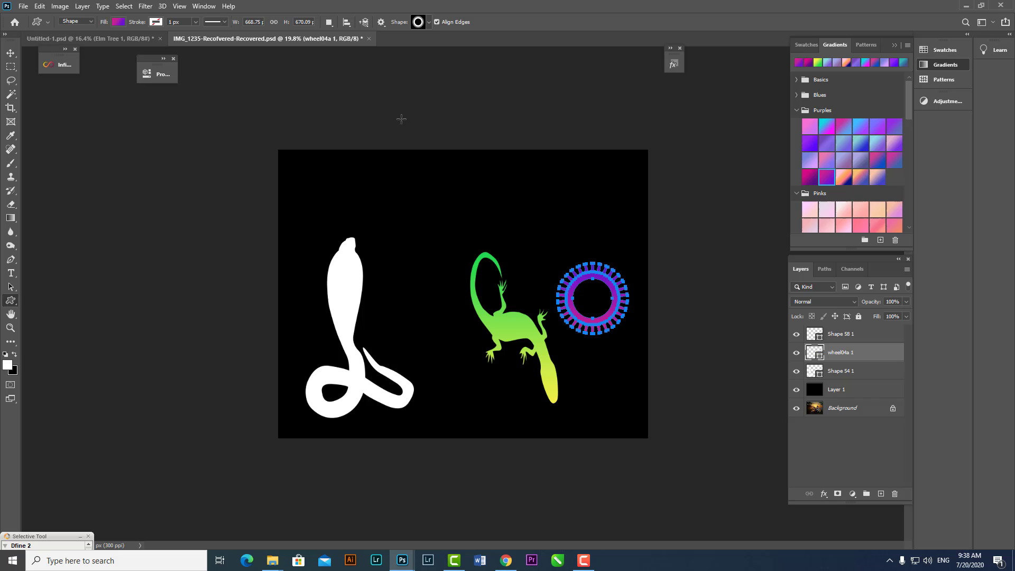
click(432, 23)
mouse_move(502, 59)
mouse_down()
mouse_move(500, 392)
mouse_move(476, 265)
mouse_up()
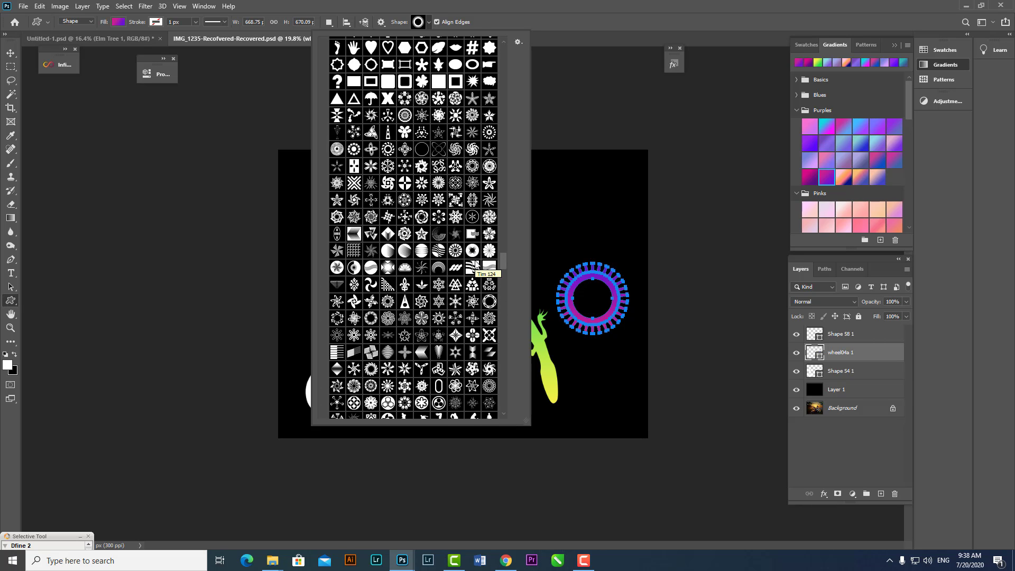
scroll(472, 268, up, 1)
click(379, 235)
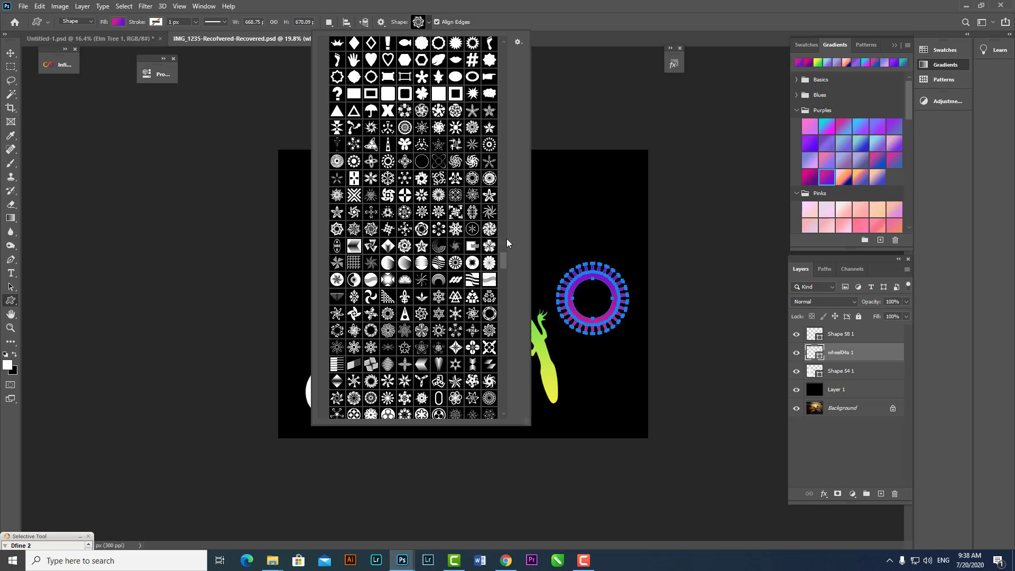
drag(553, 183, 612, 261)
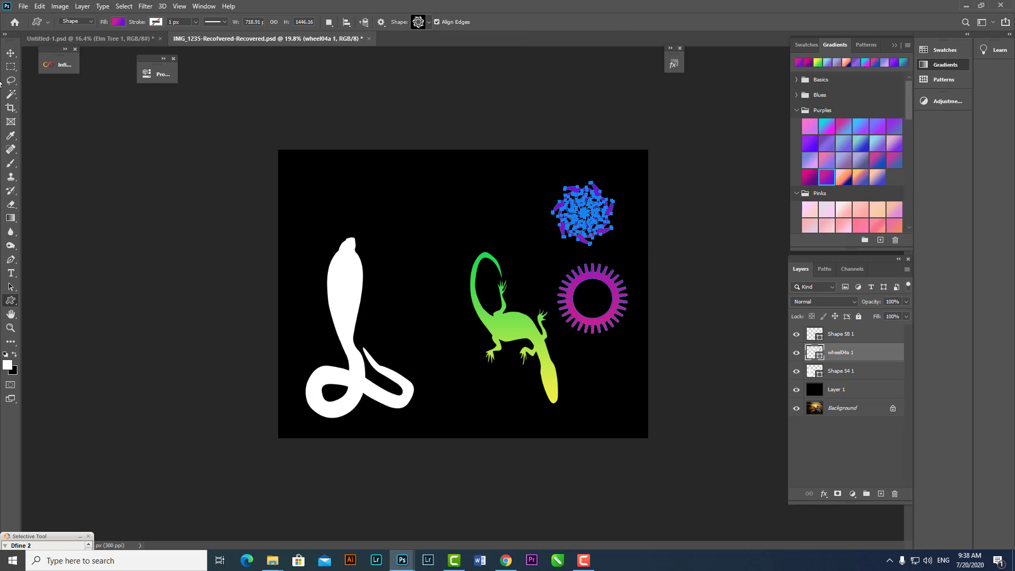
Move the swirl and ring left beside the snake.
click(10, 53)
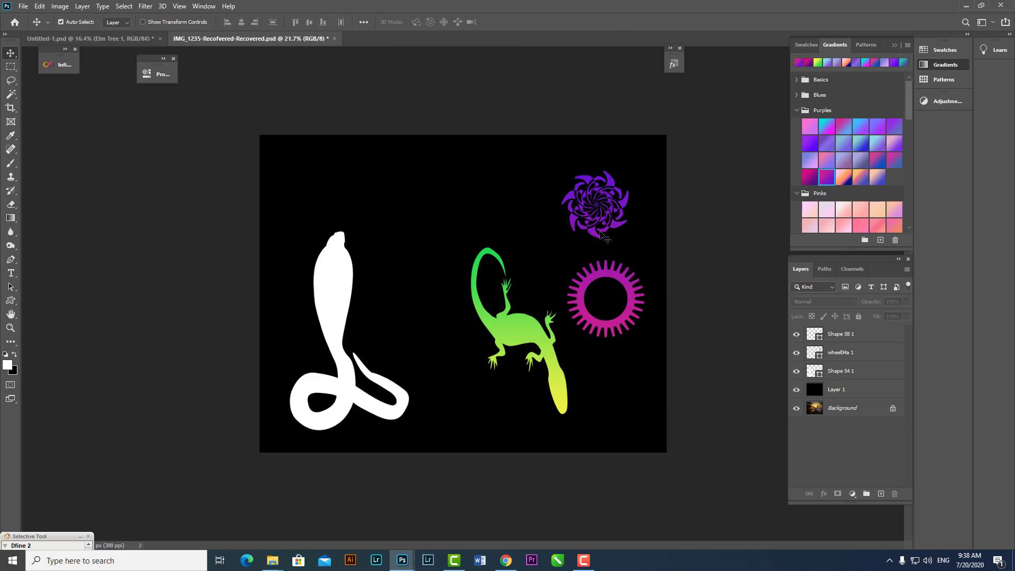
scroll(507, 276, up, 4)
drag(503, 183, 262, 200)
scroll(262, 199, down, 4)
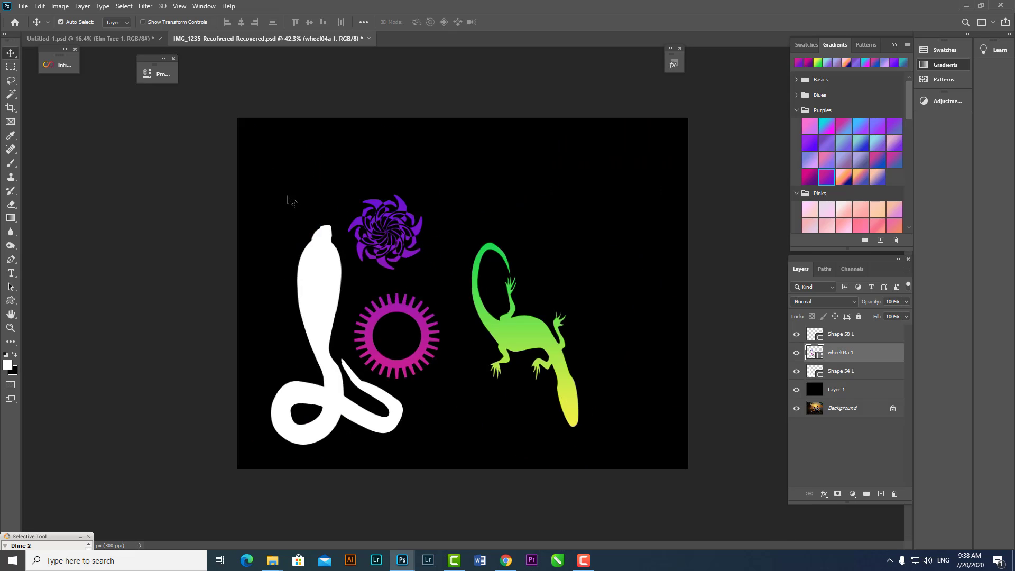
click(10, 300)
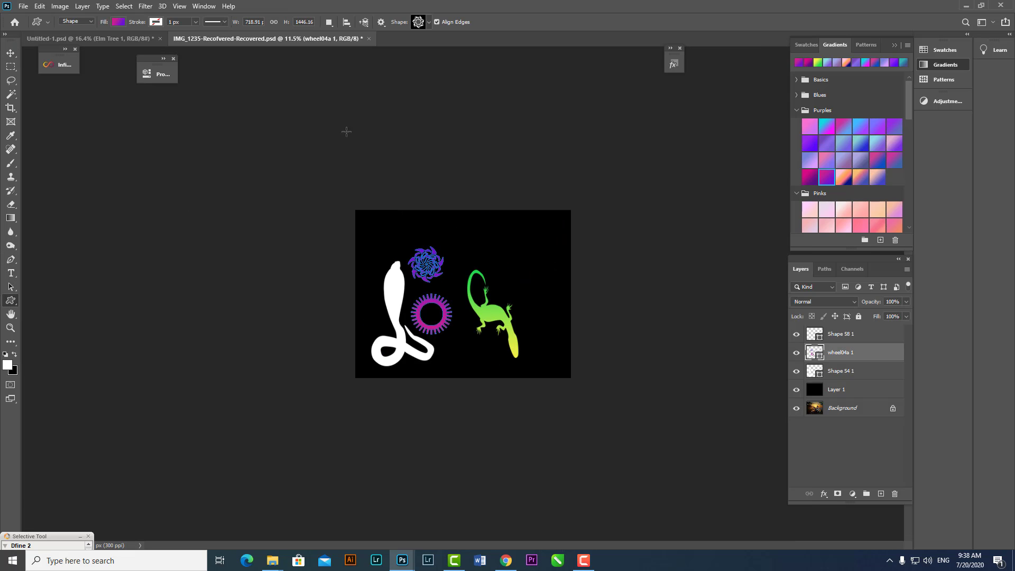
Choose Floral Ornament 2 from the shape collection and draw it at the canvas's upper right.
click(416, 23)
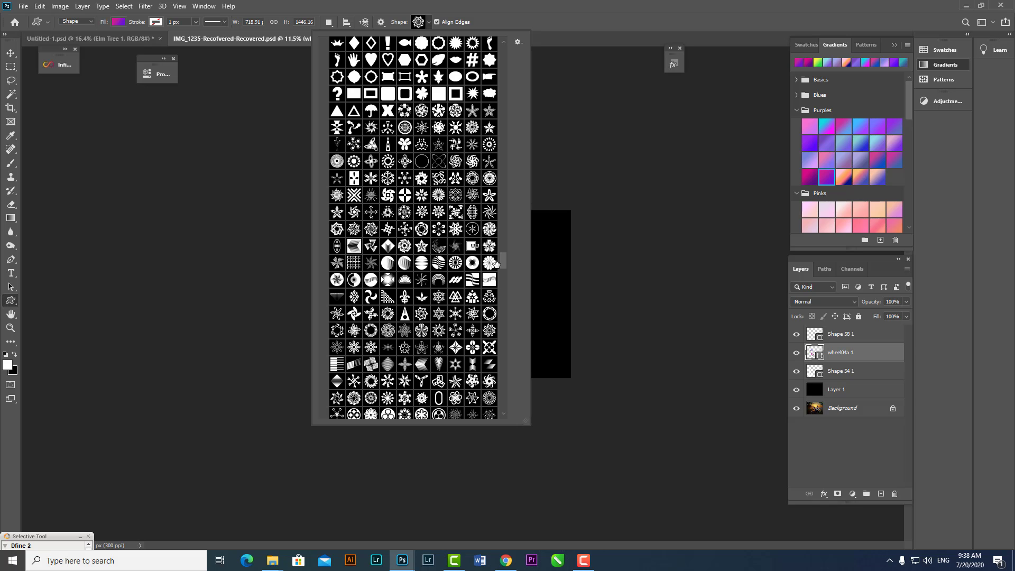
drag(502, 261, 492, 165)
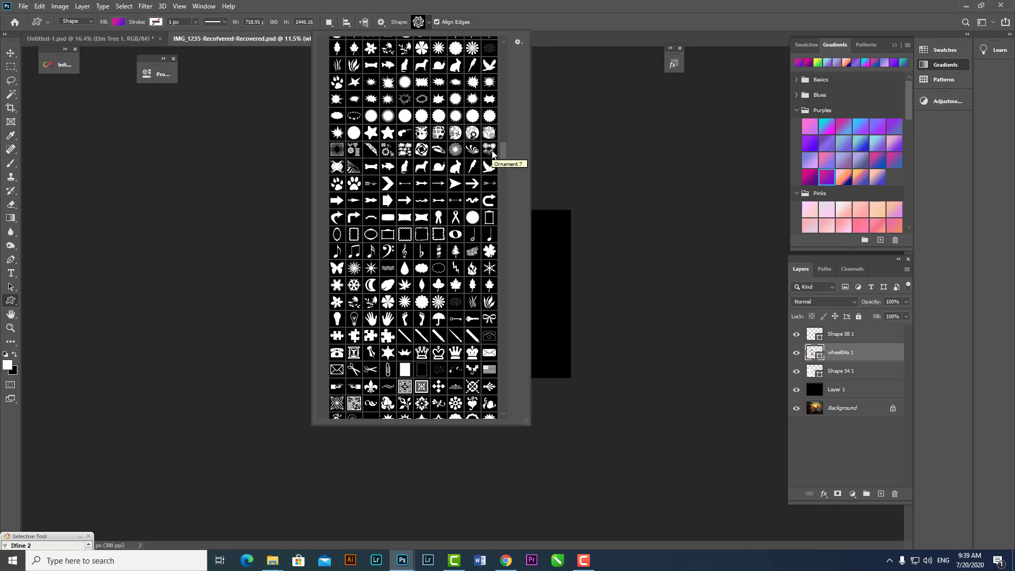
drag(493, 164, 493, 142)
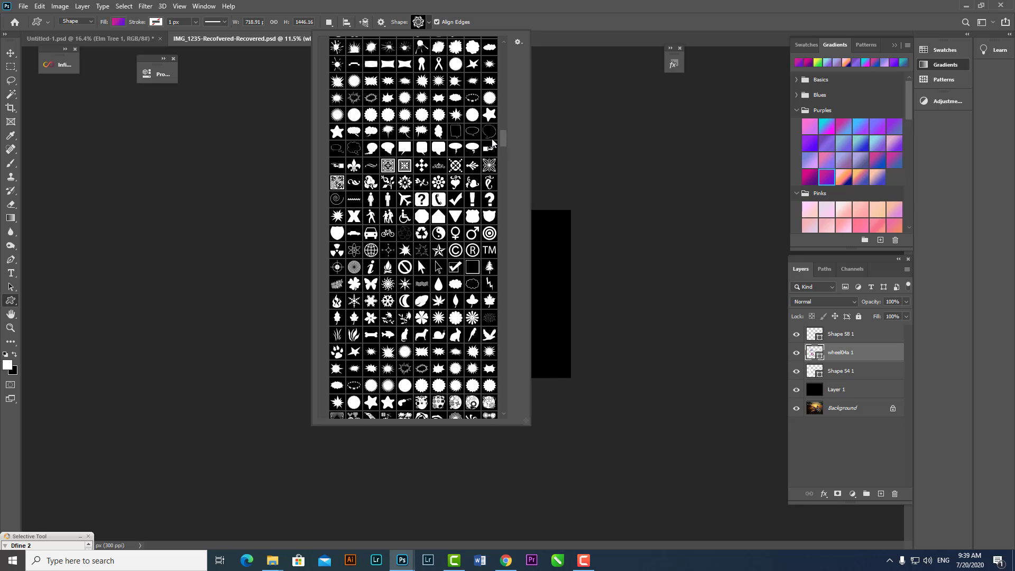
scroll(494, 153, up, 1)
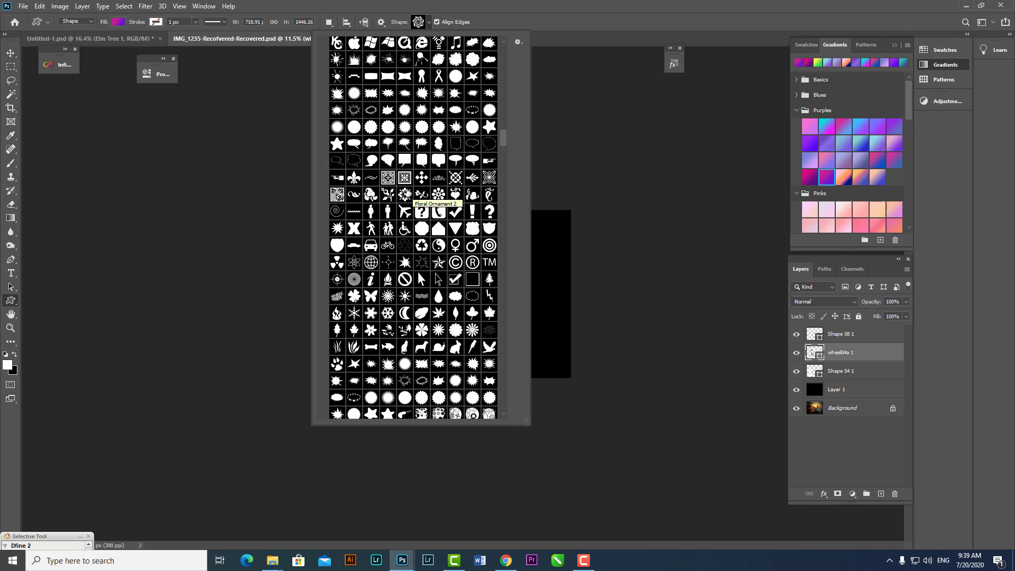
click(404, 195)
drag(544, 225, 593, 274)
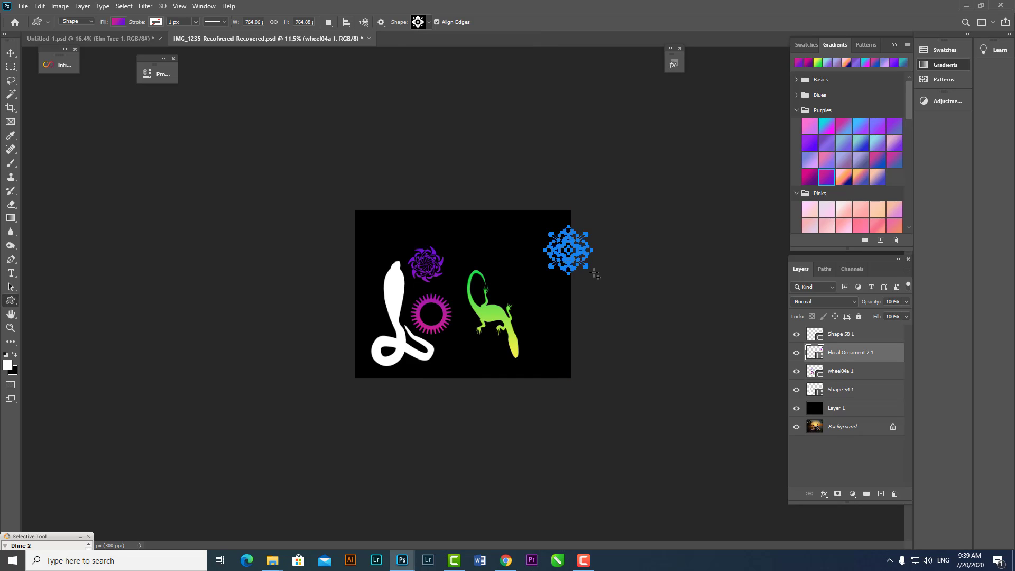
Move the purple floral ornament into the top-left corner and scale it down.
key(v)
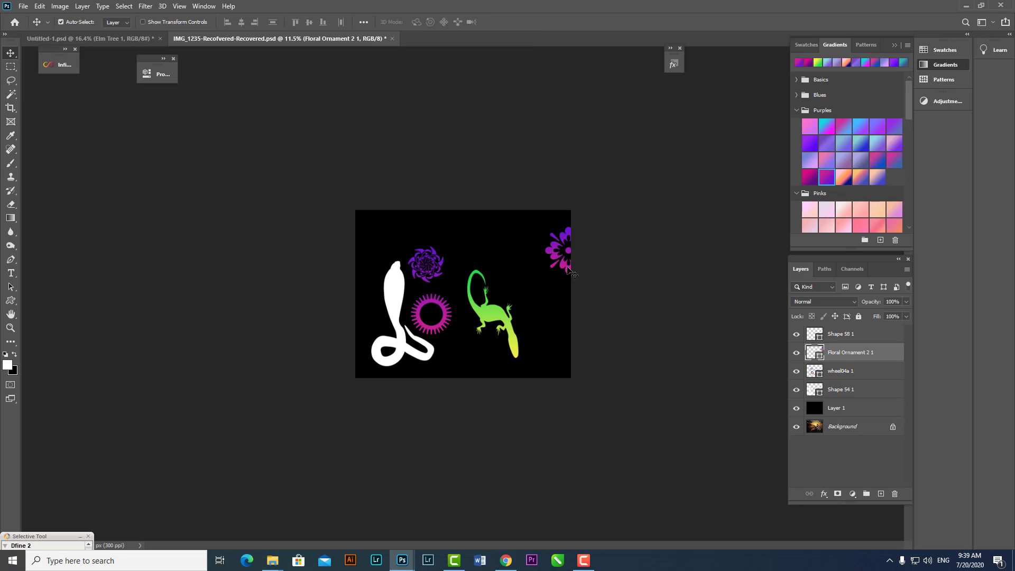
drag(568, 270, 391, 248)
click(397, 237)
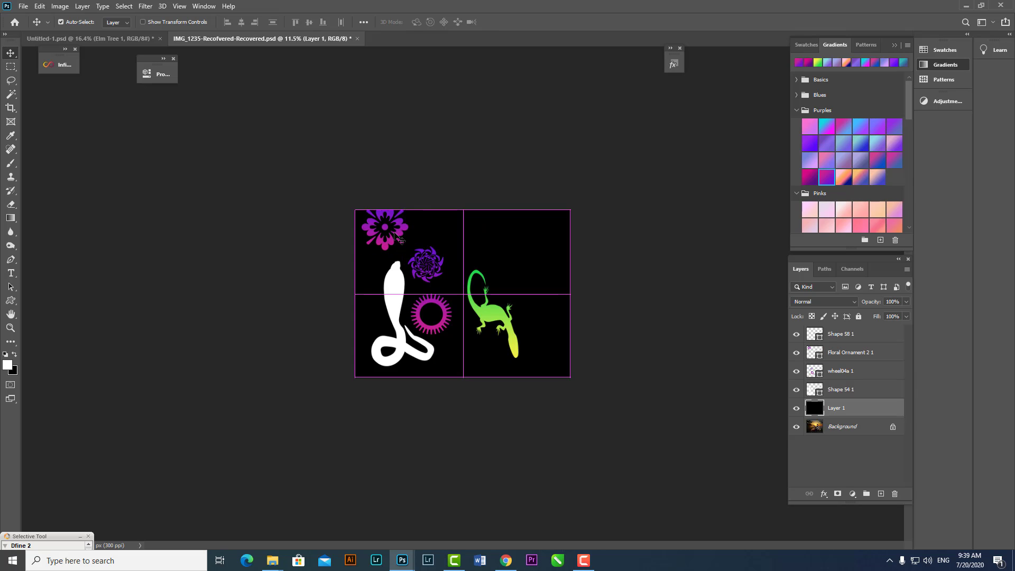
key(ctrl+t)
key(Return)
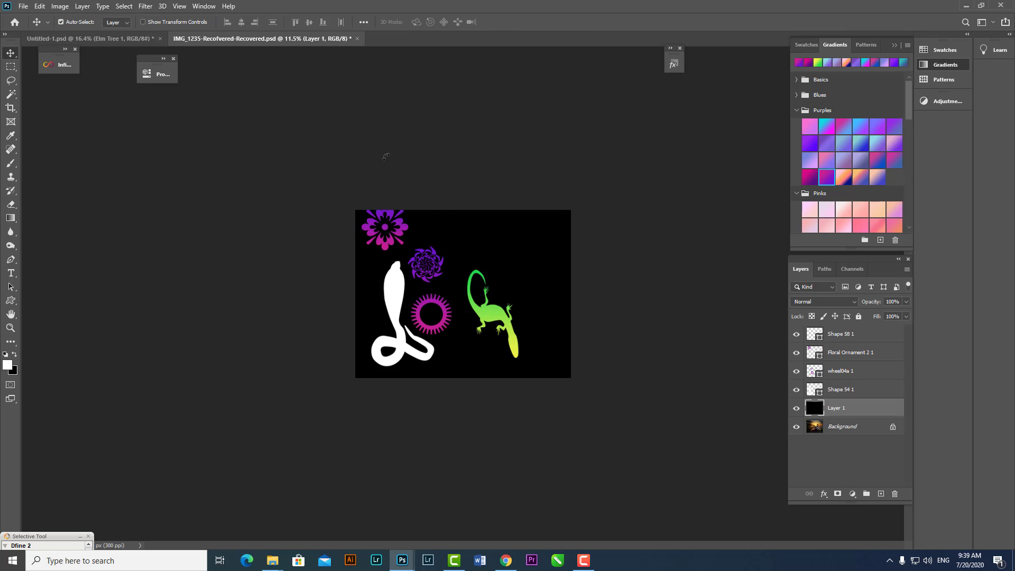
mouse_move(401, 238)
mouse_down()
mouse_move(406, 213)
mouse_move(384, 236)
mouse_up()
key(ctrl+t)
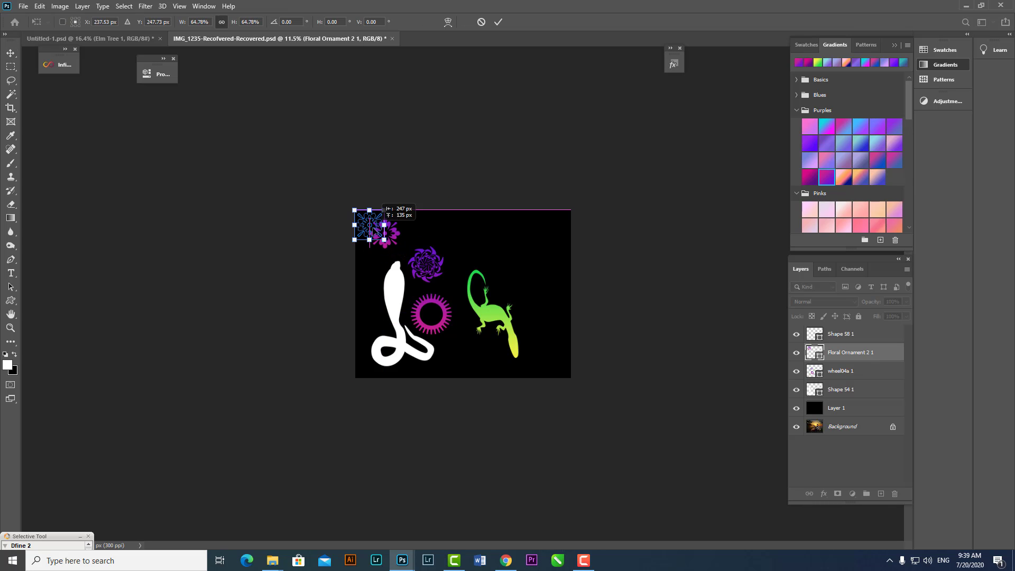
key(Return)
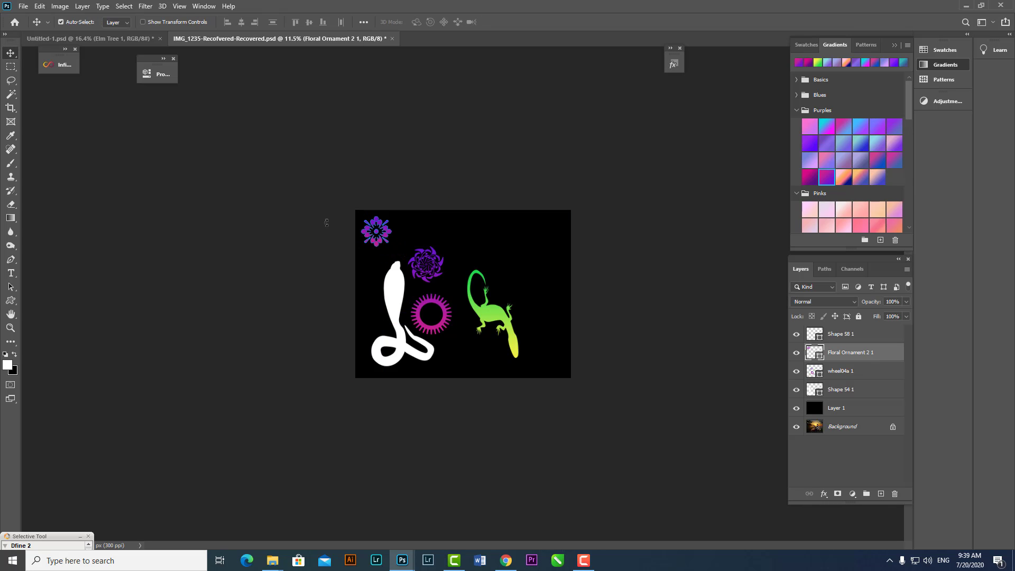
Delete the snake, wheel, swirl and lizard shapes, then nudge the ornament right.
click(403, 304)
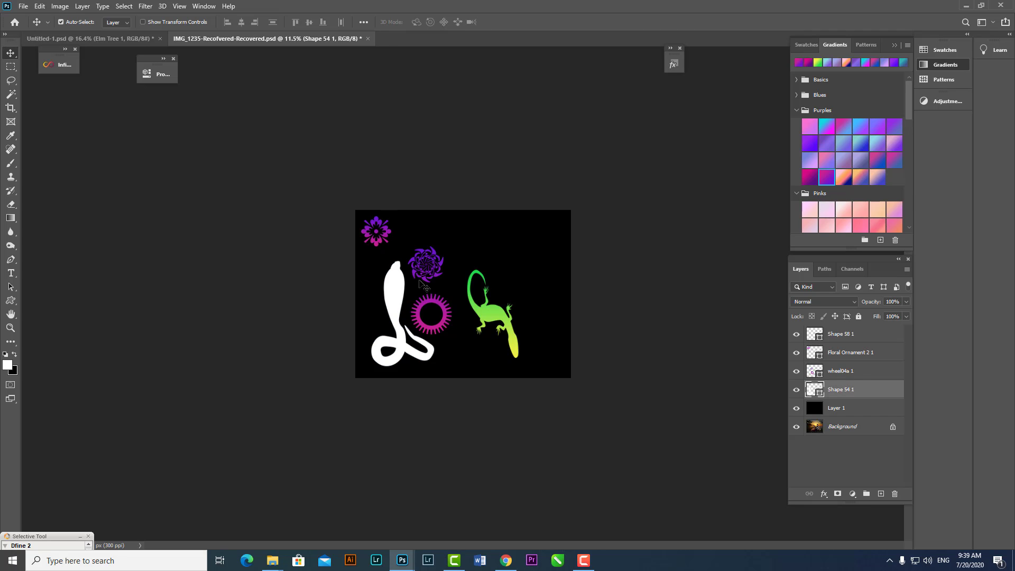
key(Delete)
click(431, 302)
key(Delete)
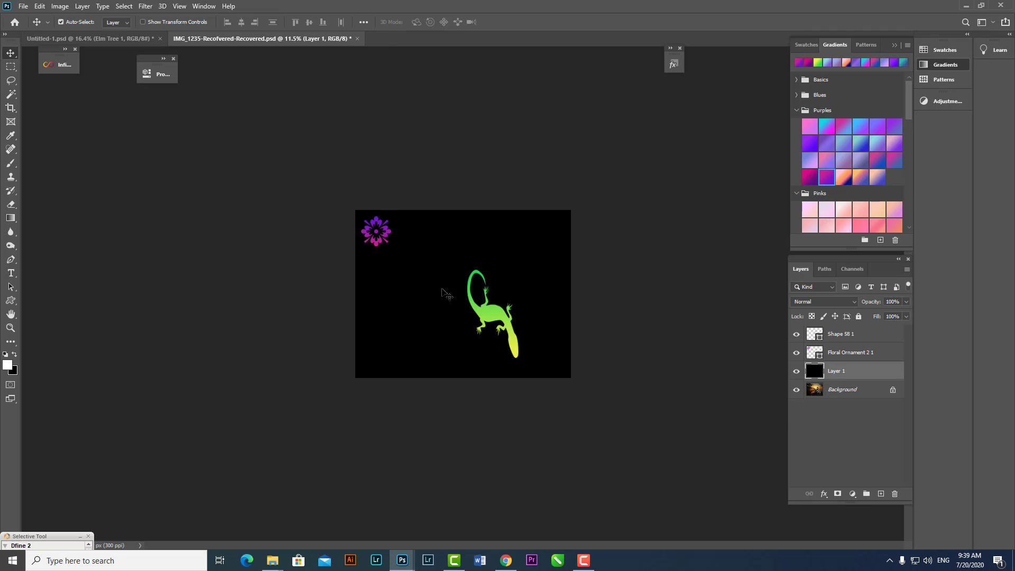
click(505, 317)
key(Delete)
mouse_move(378, 231)
mouse_down()
mouse_move(381, 361)
mouse_move(548, 364)
mouse_move(548, 233)
mouse_up()
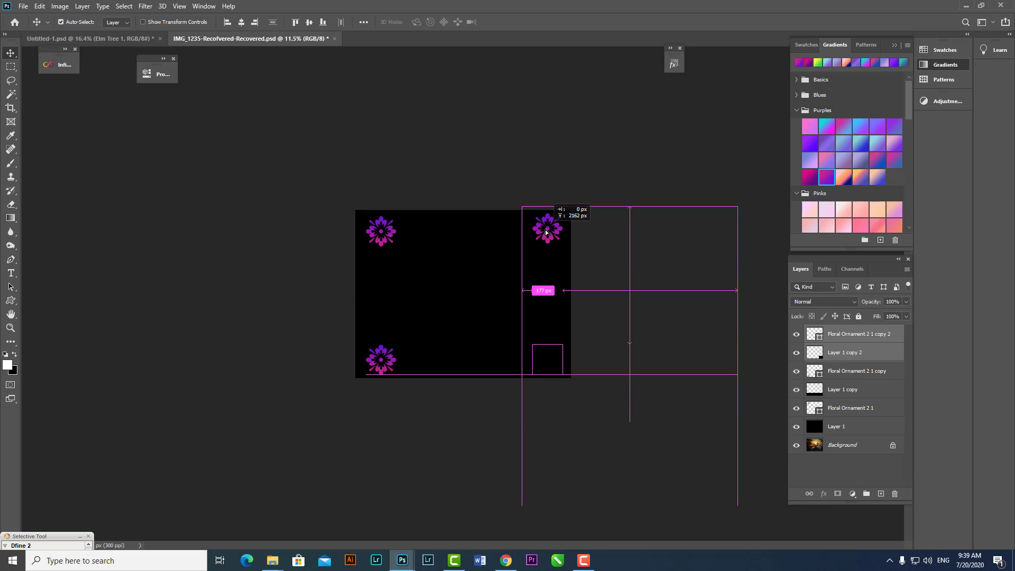
Try copying the flower toward the top-right corner, undoing each attempt.
click(549, 228)
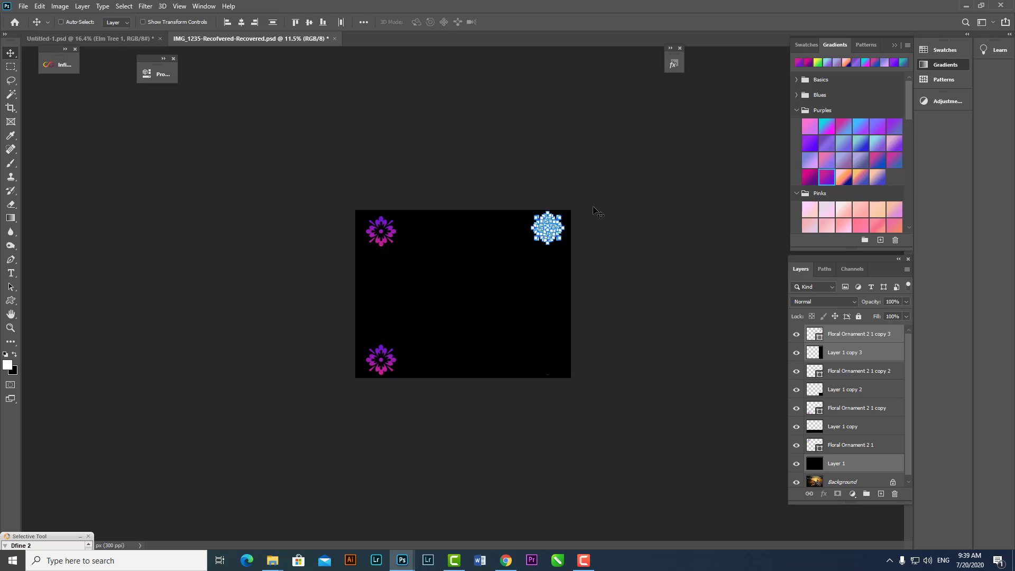
key(ctrl+z)
mouse_move(549, 368)
mouse_down()
mouse_move(584, 265)
mouse_move(556, 352)
mouse_up()
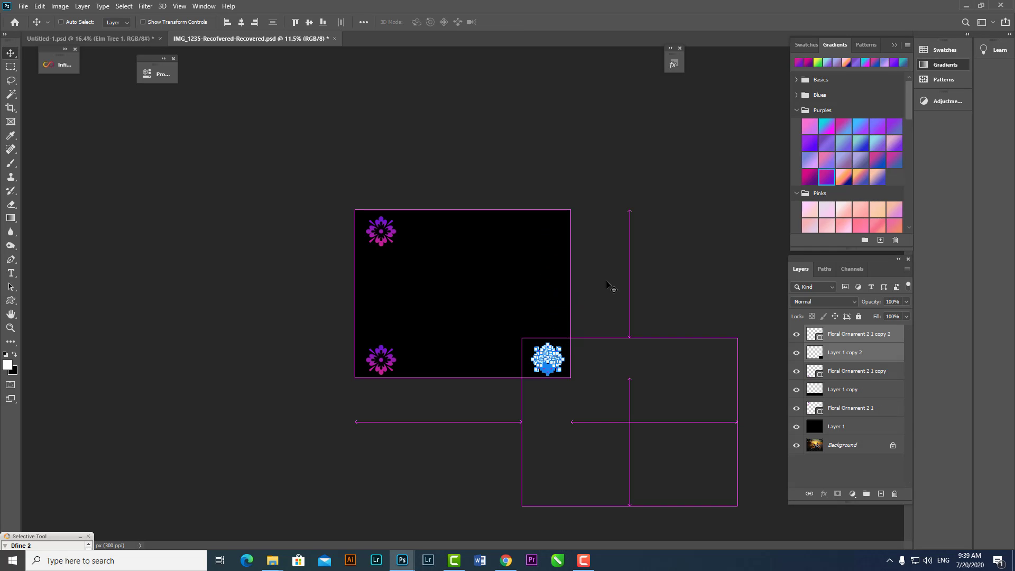
key(ctrl+z)
key(ctrl+z)
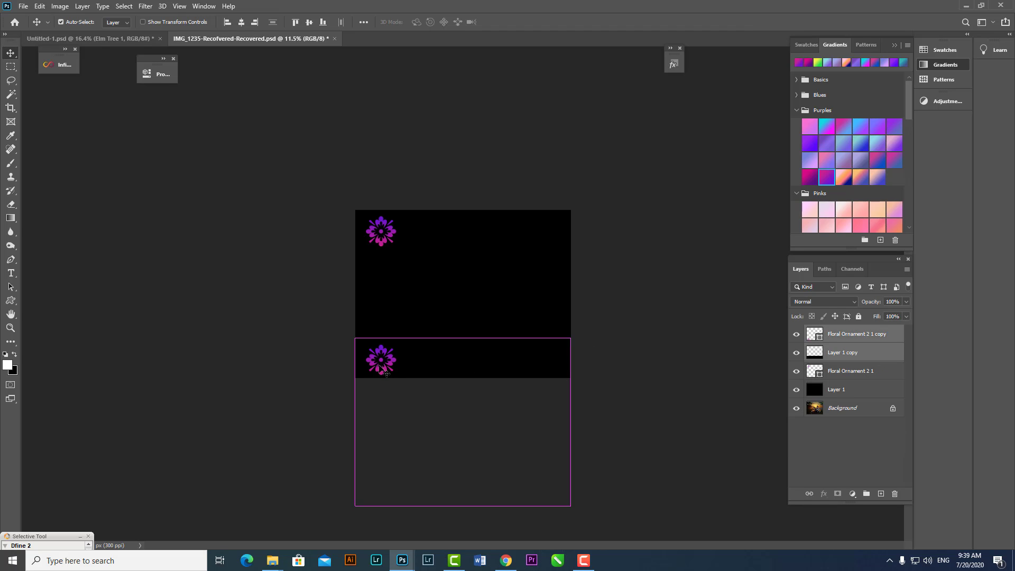
mouse_move(381, 368)
mouse_down()
mouse_move(546, 364)
mouse_move(556, 235)
mouse_up()
key(ctrl+z)
drag(539, 365, 539, 251)
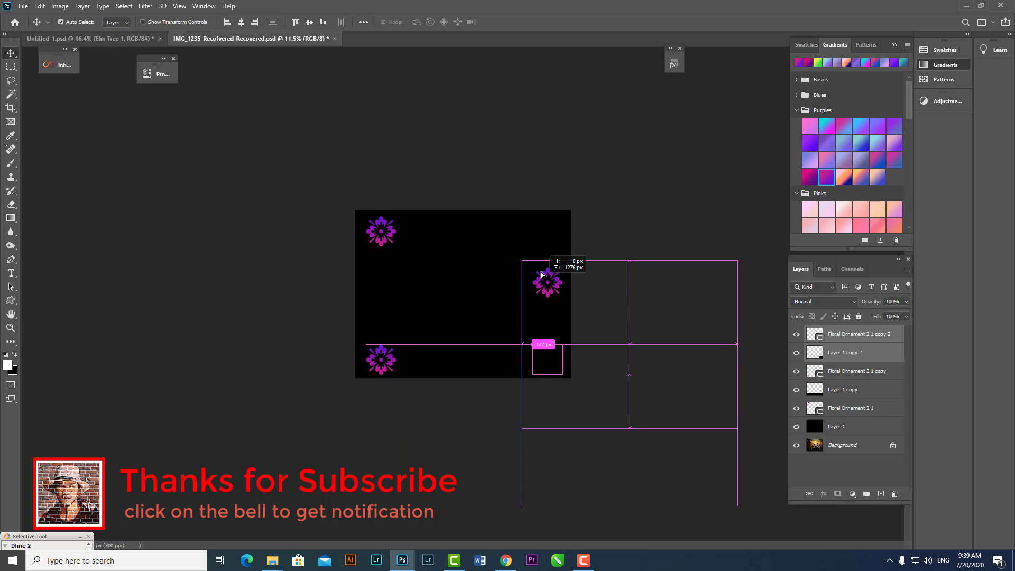
key(ctrl+z)
drag(547, 365, 554, 367)
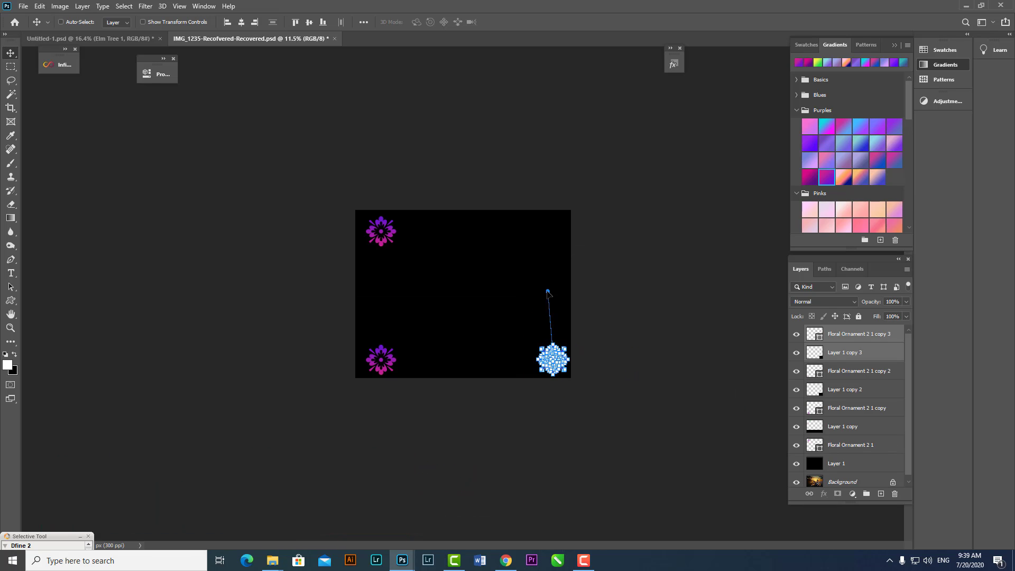
key(z)
click(558, 410)
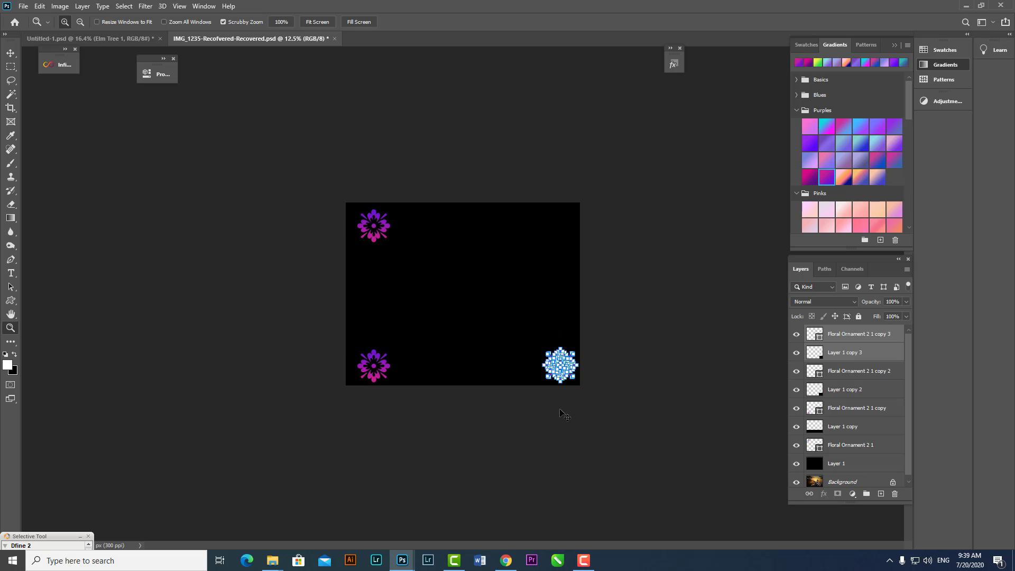
key(ctrl+z)
key(ctrl+z)
Alt-drag the top-left and bottom-left flowers together into the right-hand corners.
key(alt)
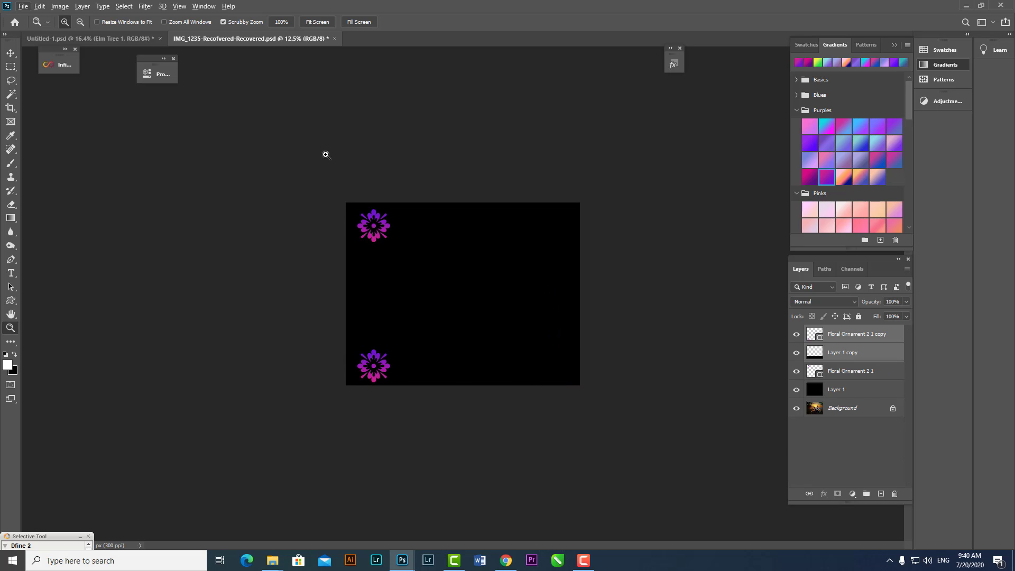
click(11, 53)
click(389, 313)
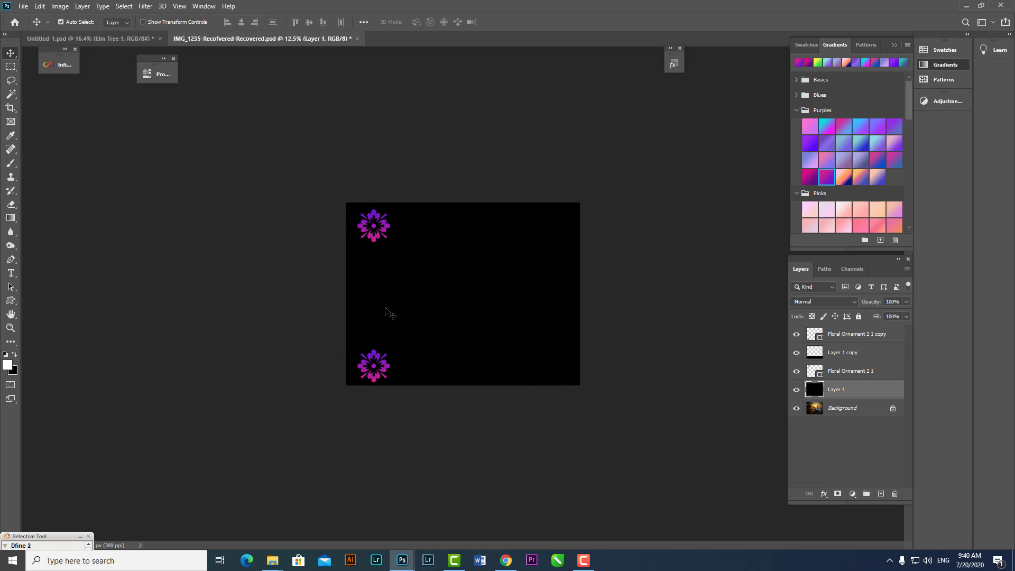
shift+click(382, 365)
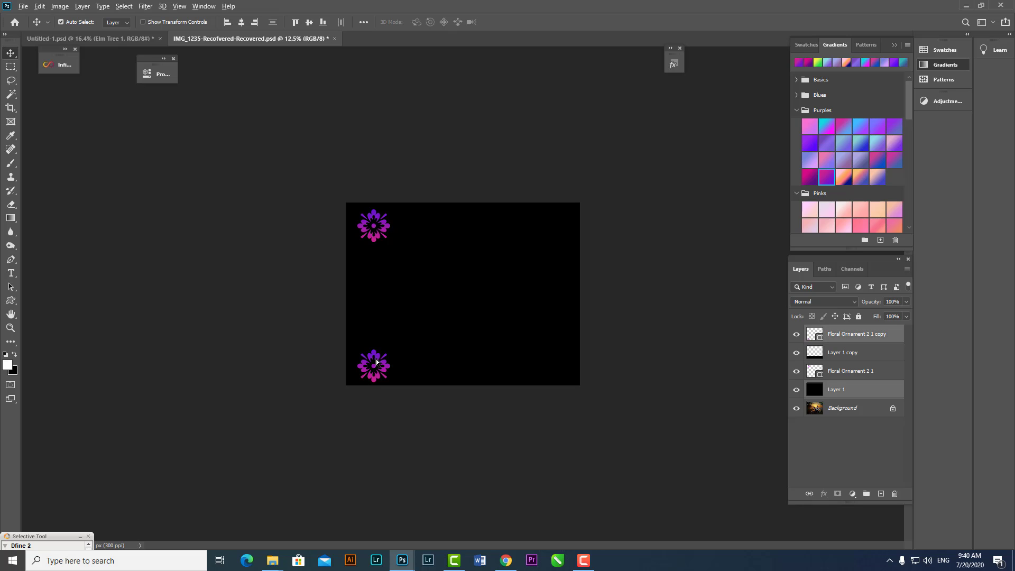
click(378, 227)
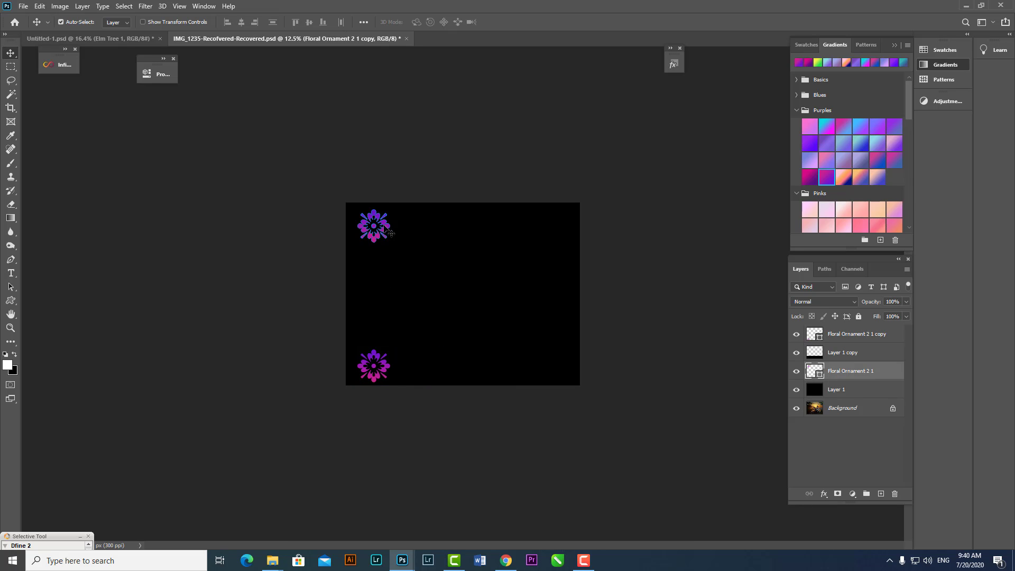
shift+click(385, 360)
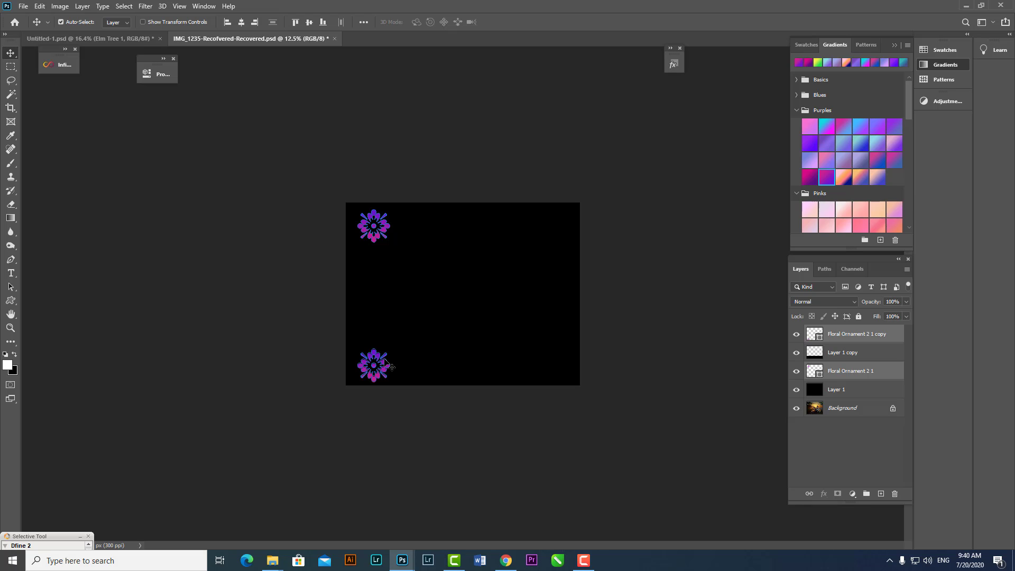
drag(384, 359, 553, 355)
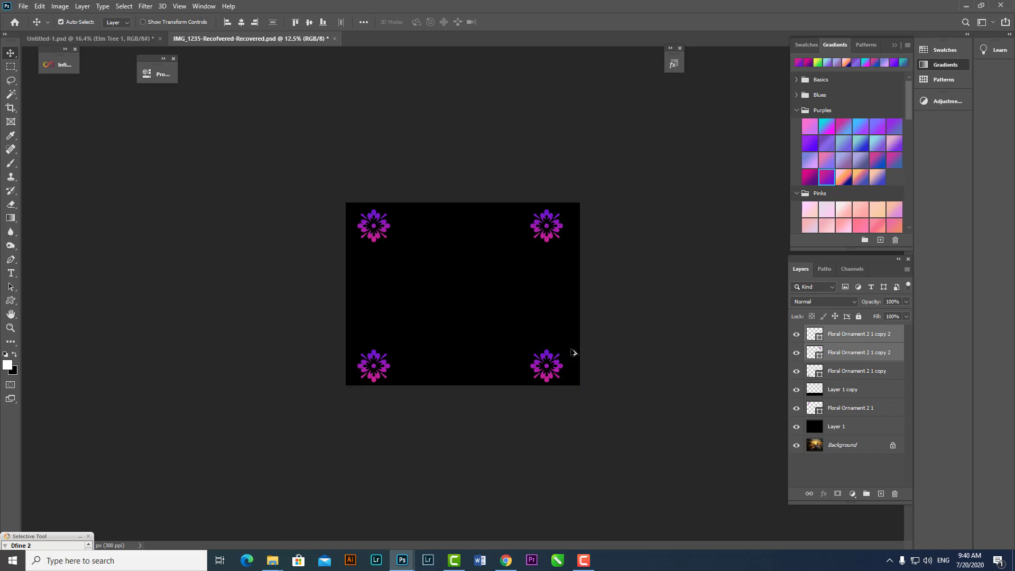
scroll(599, 298, up, 2)
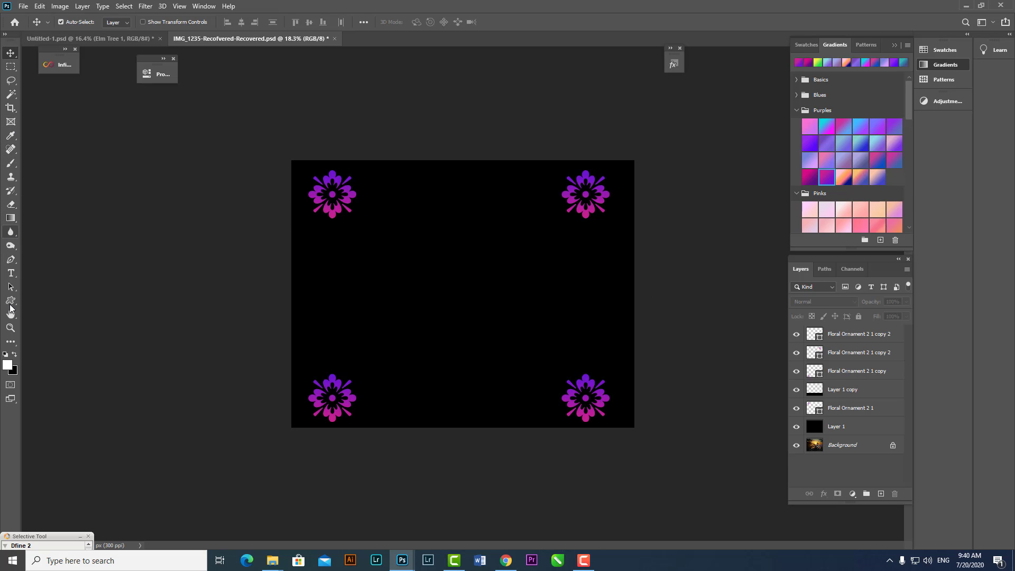
Choose the corner-ornament design from the Custom Shape tool's Shape picker.
click(10, 301)
click(429, 23)
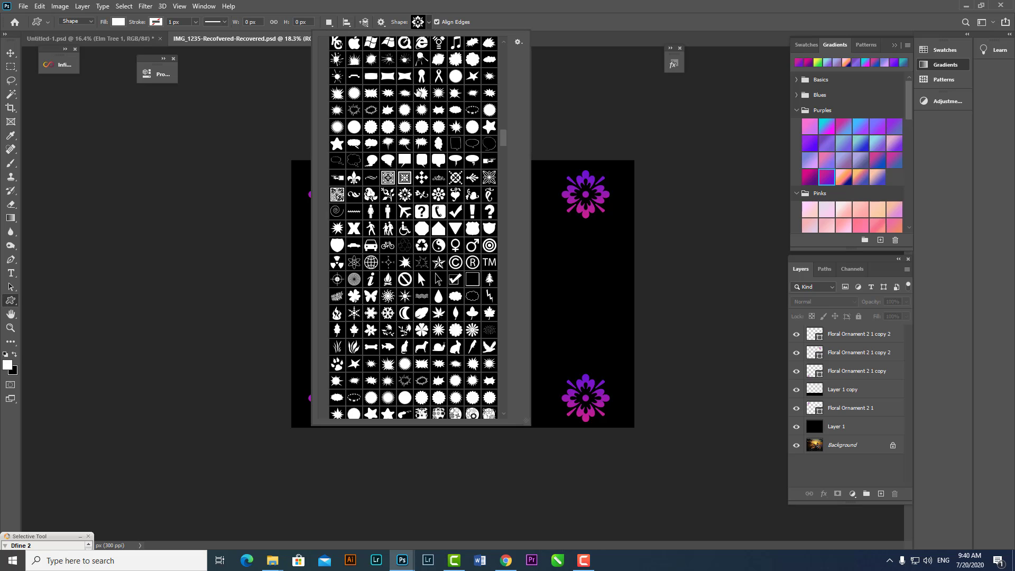
mouse_move(503, 142)
mouse_down()
mouse_move(499, 46)
mouse_move(501, 109)
mouse_move(500, 98)
mouse_up()
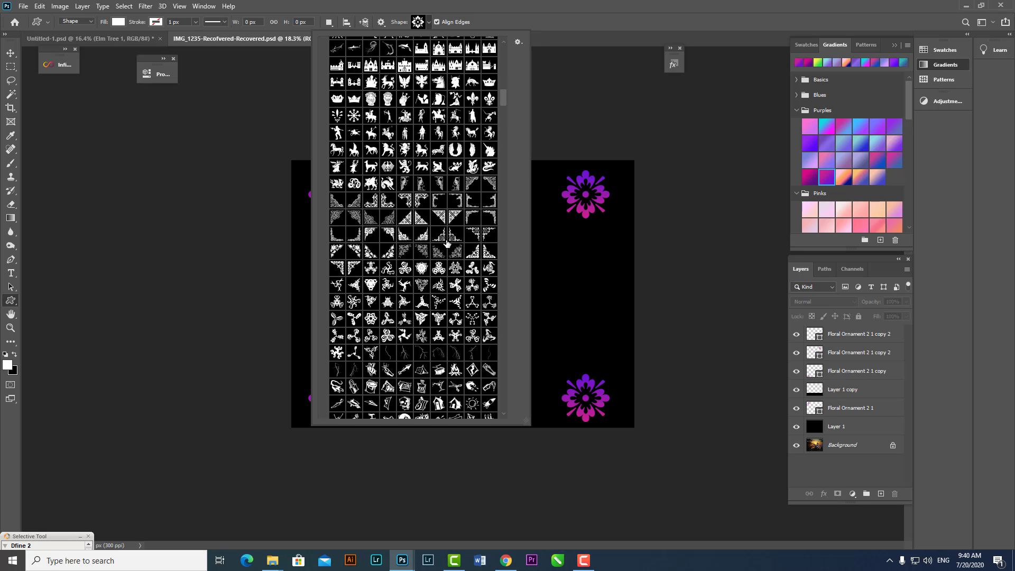
click(441, 237)
click(623, 418)
click(527, 219)
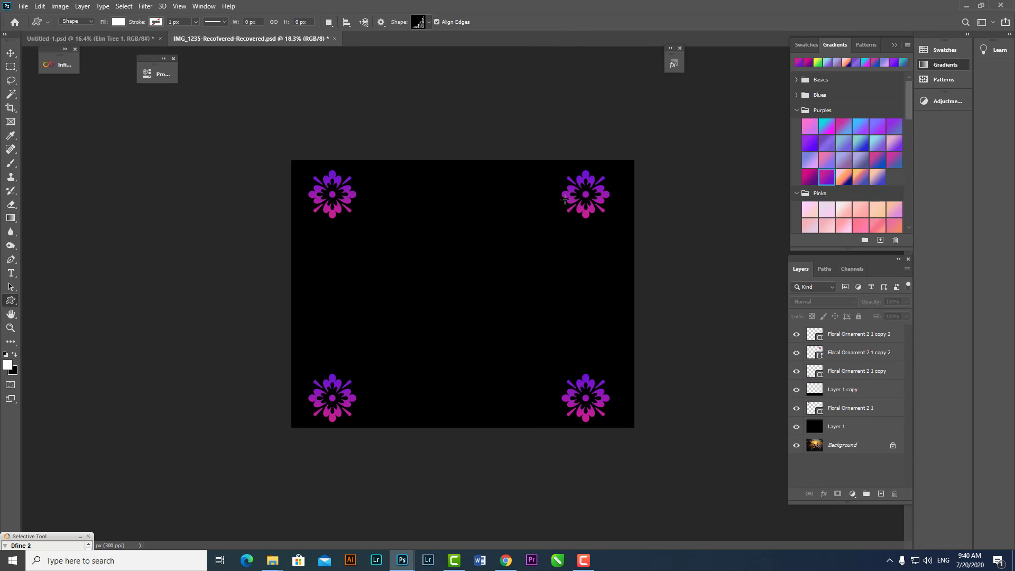
Draw the white corner ornament at bottom-right and delete the black backdrop layers.
mouse_move(580, 396)
mouse_down()
mouse_move(605, 425)
mouse_move(422, 314)
mouse_up()
click(11, 53)
click(630, 429)
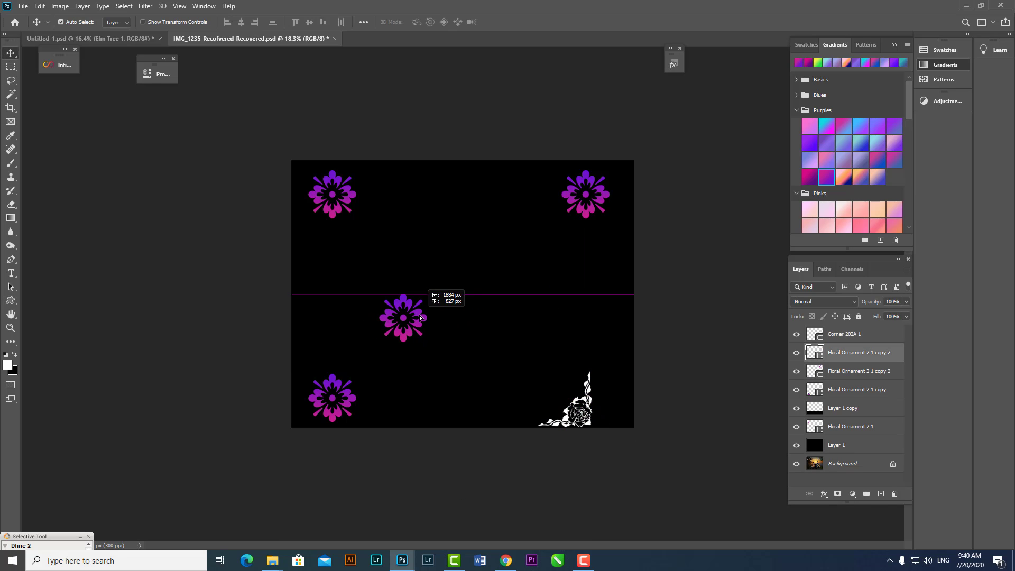
key(Delete)
click(586, 236)
key(Delete)
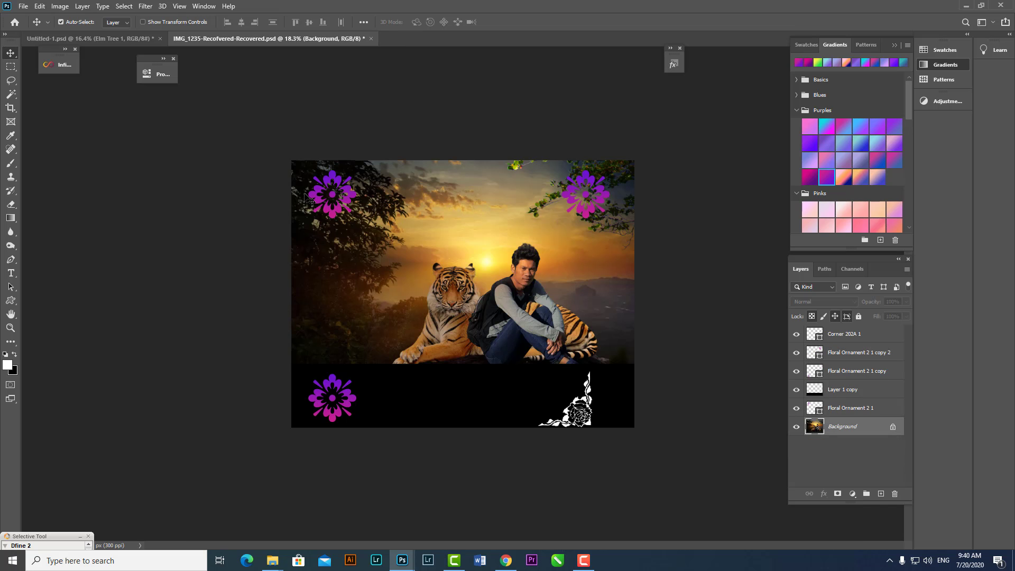
click(330, 322)
click(341, 398)
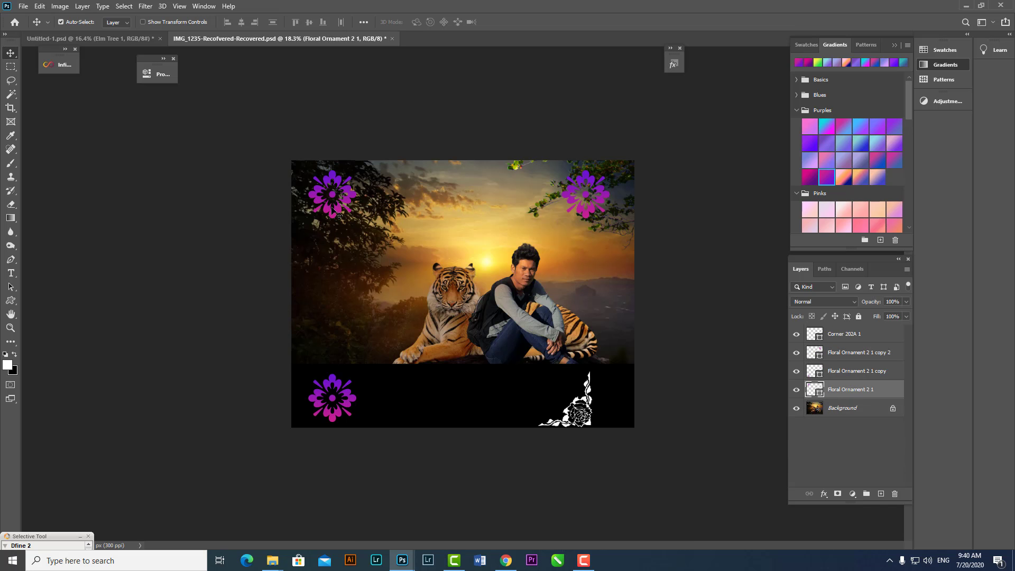
key(Delete)
drag(572, 430, 610, 410)
Delete the bottom-left, top-right and top-left purple flowers.
click(360, 403)
key(Delete)
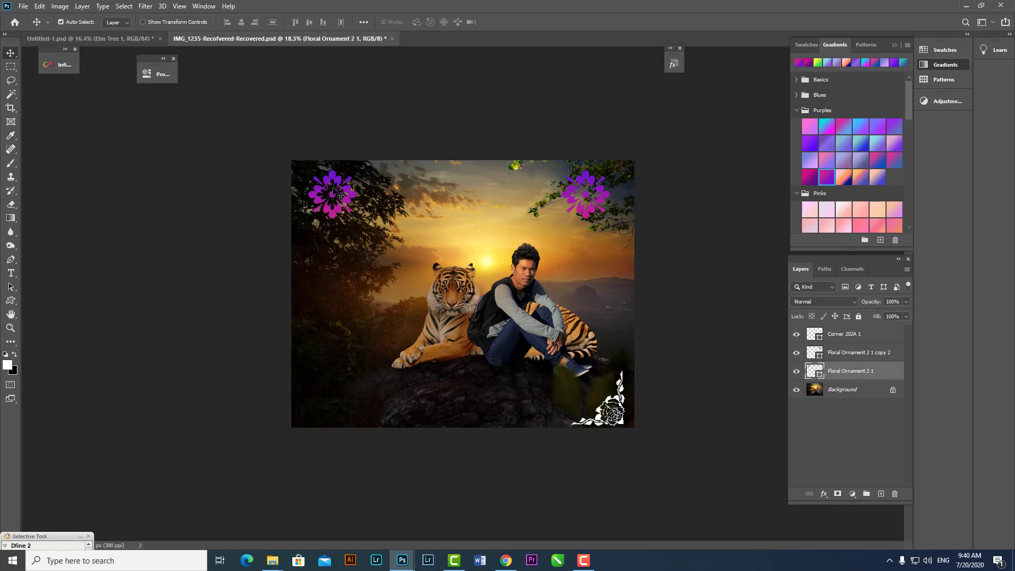
click(589, 212)
key(Delete)
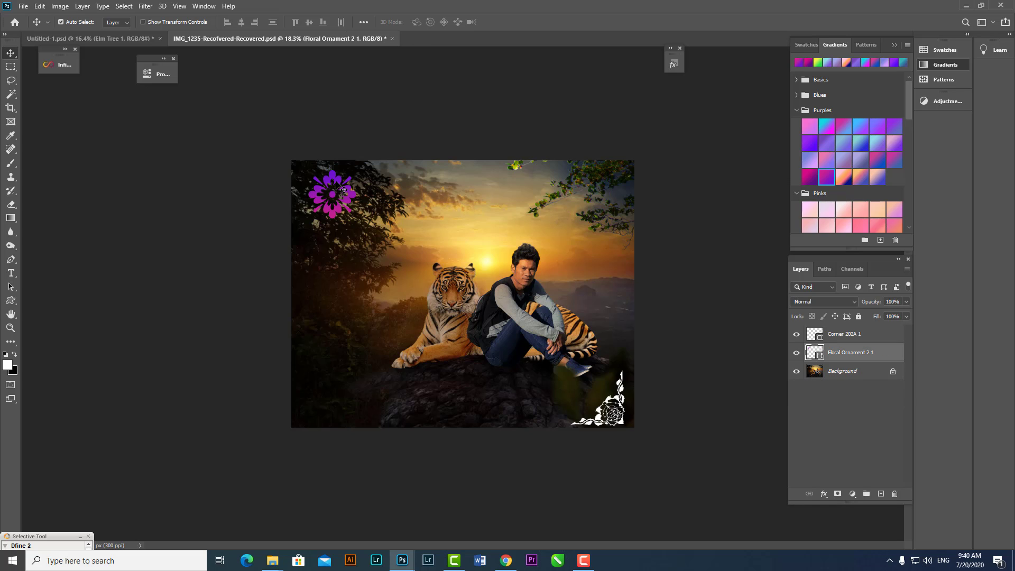
key(Delete)
click(620, 419)
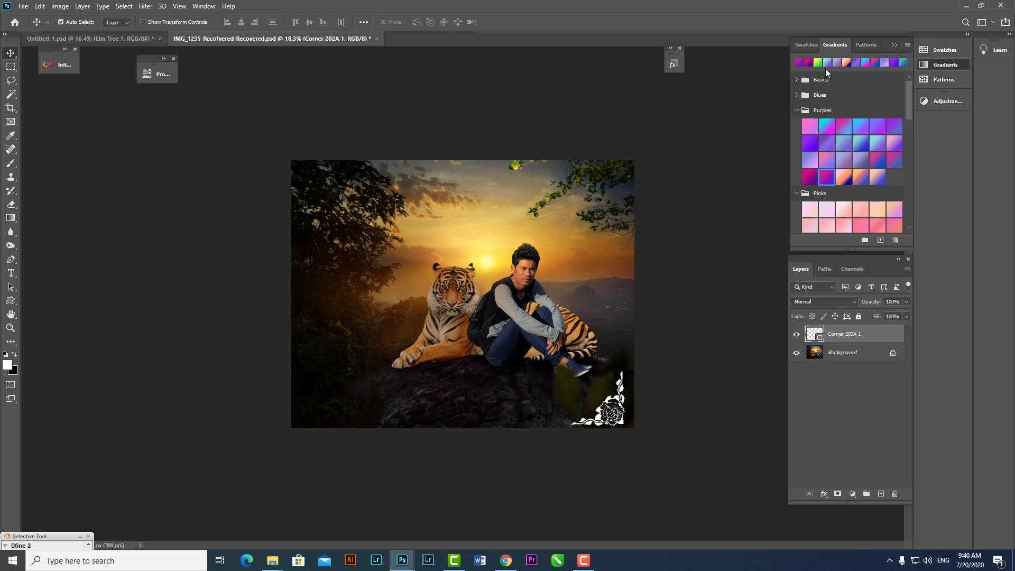
Try gradients on the ornament and delete the original Background layer.
click(816, 63)
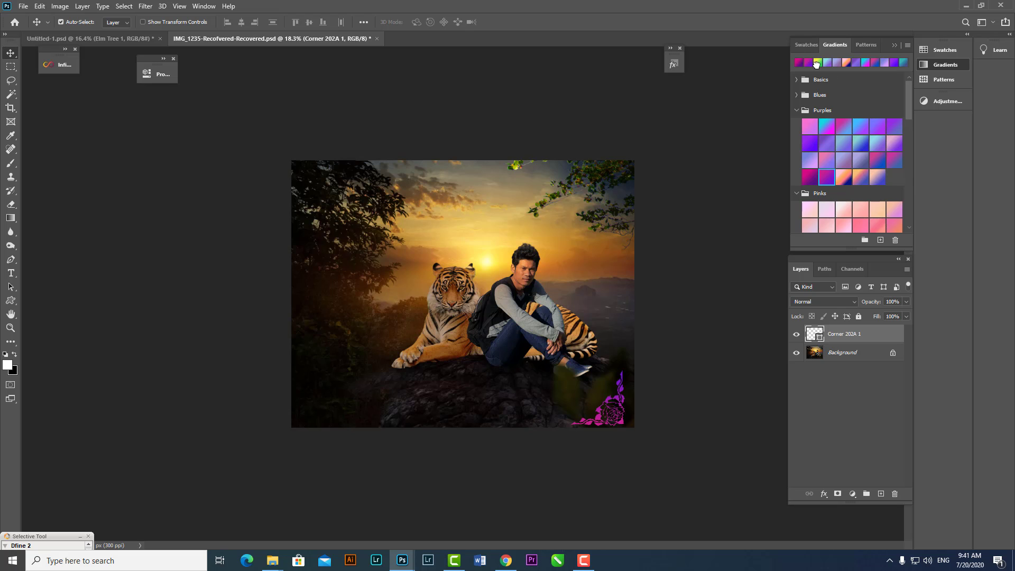
click(817, 63)
key(ctrl+plus)
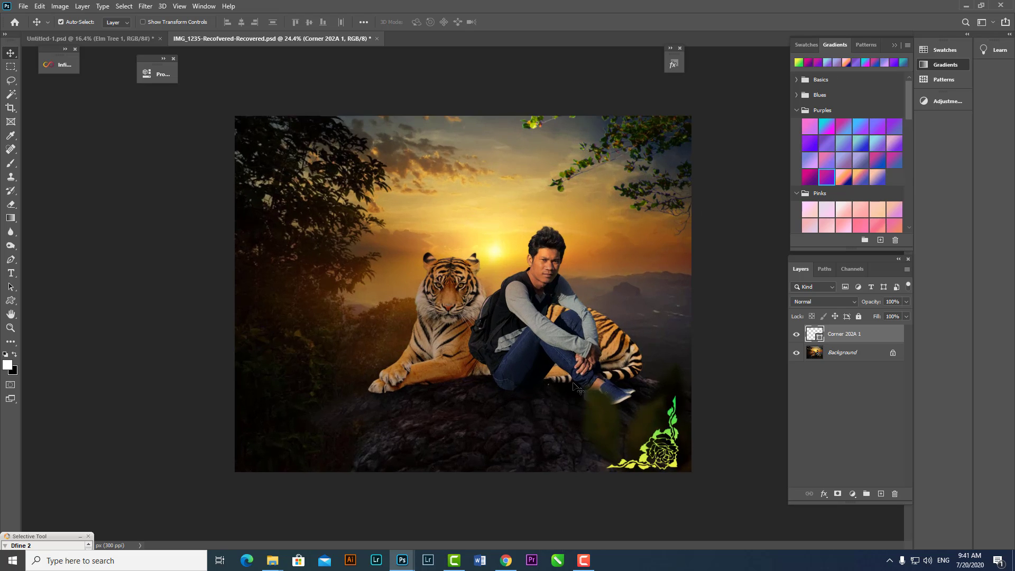
key(ctrl+minus)
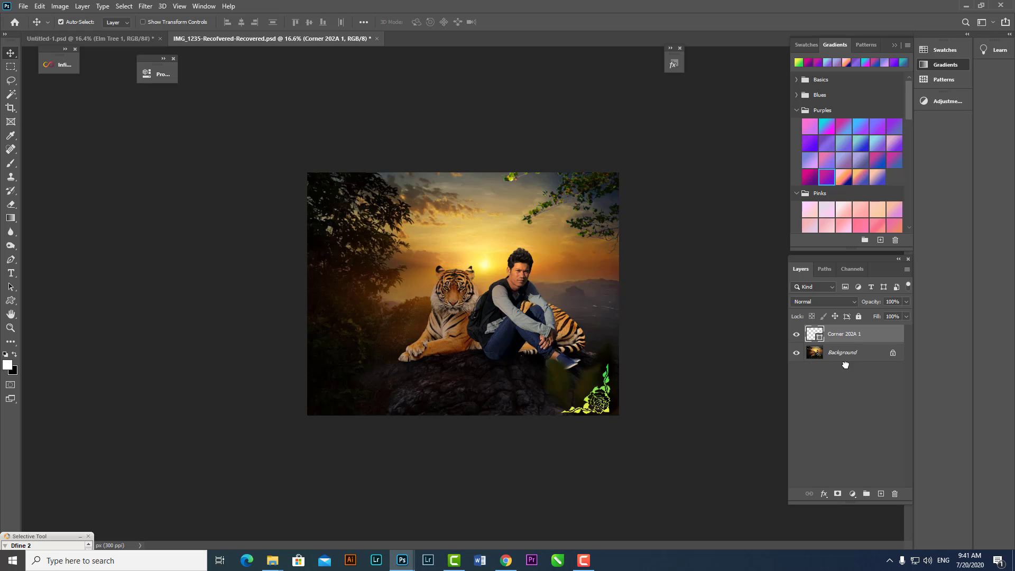
drag(845, 364, 894, 493)
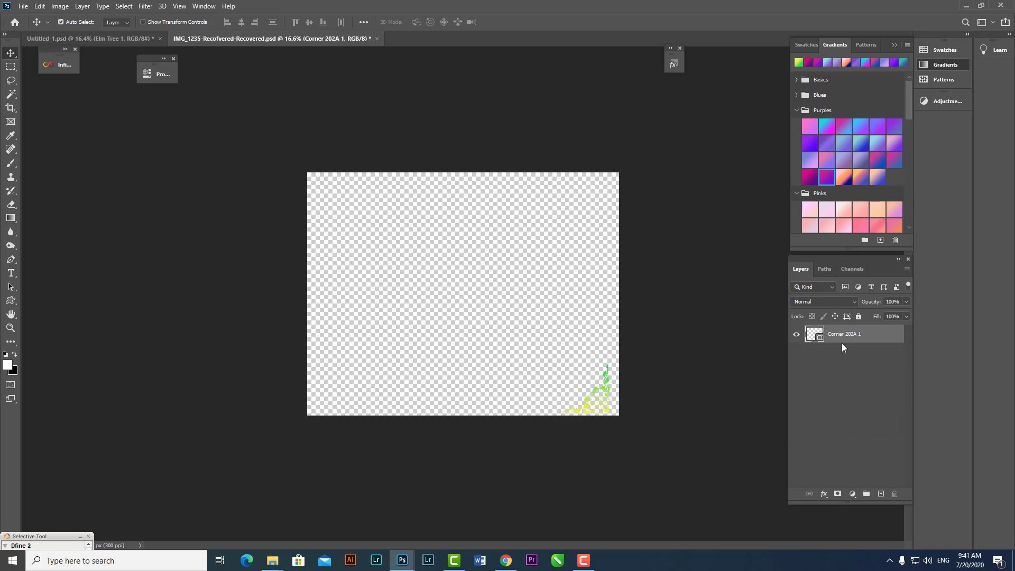
key(alt+space)
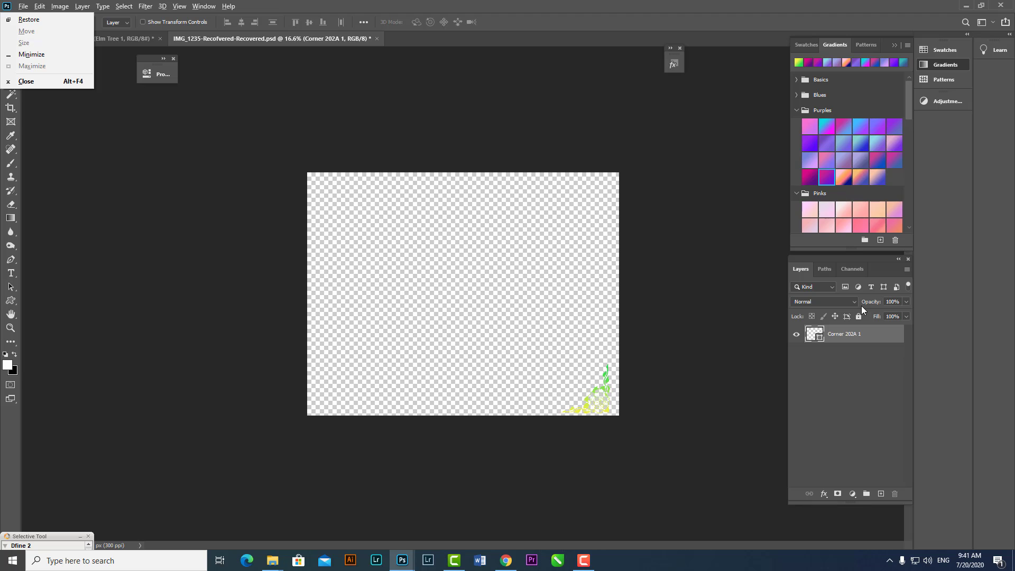
click(877, 401)
Add a new white layer below the ornament and give the ornament a magenta-purple gradient.
click(881, 494)
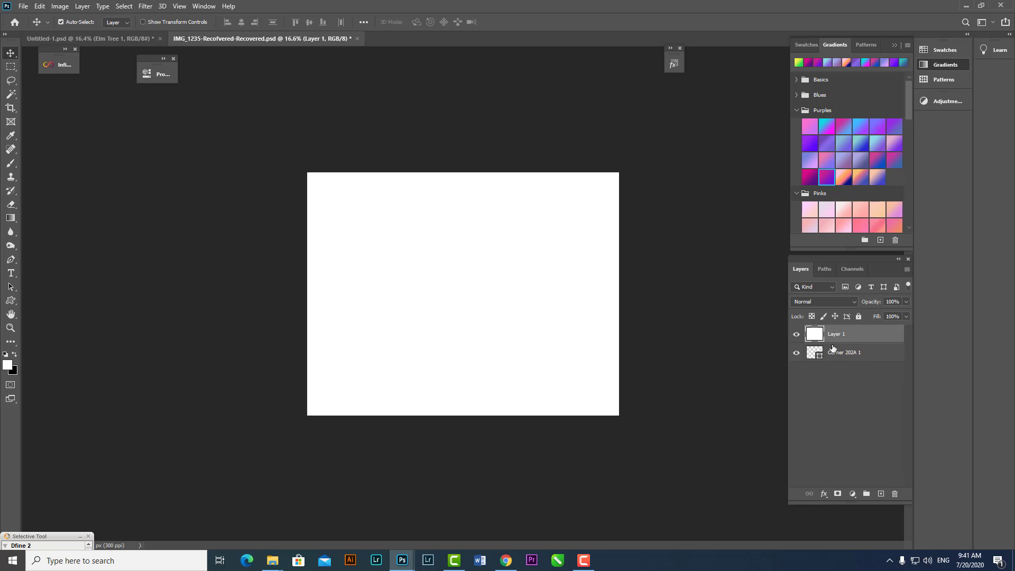
click(832, 353)
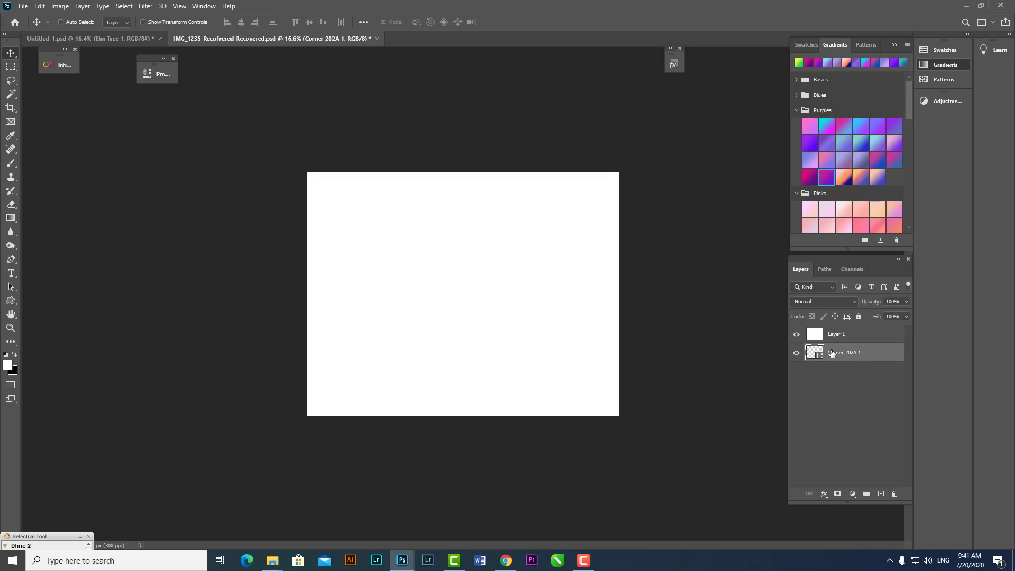
key(ctrl+bracketright)
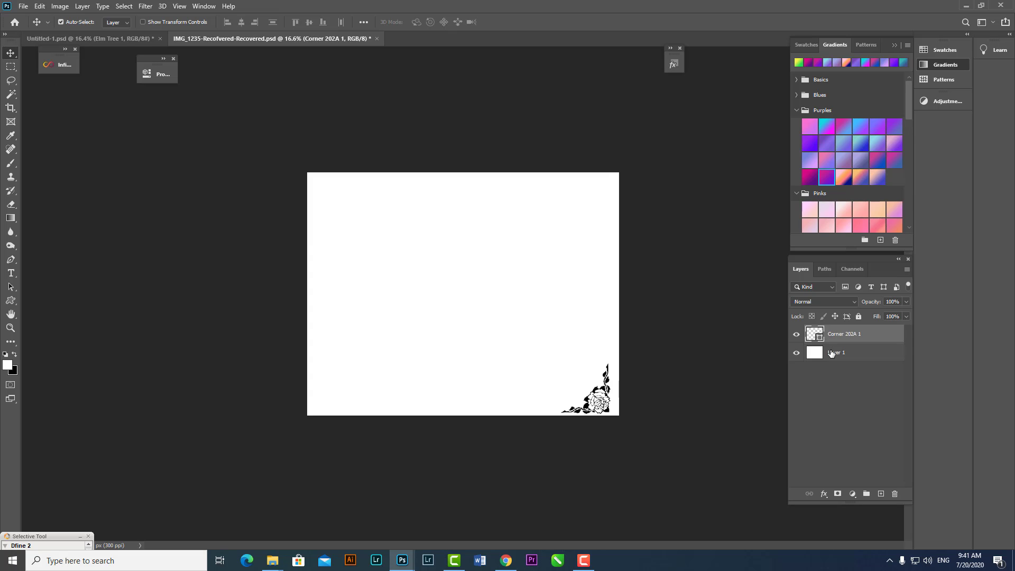
click(808, 62)
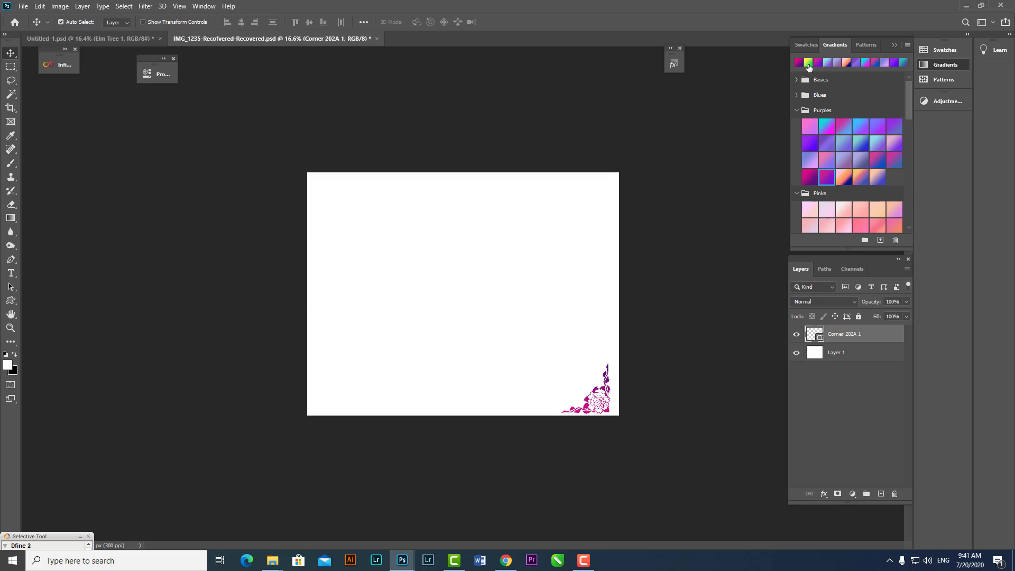
click(125, 114)
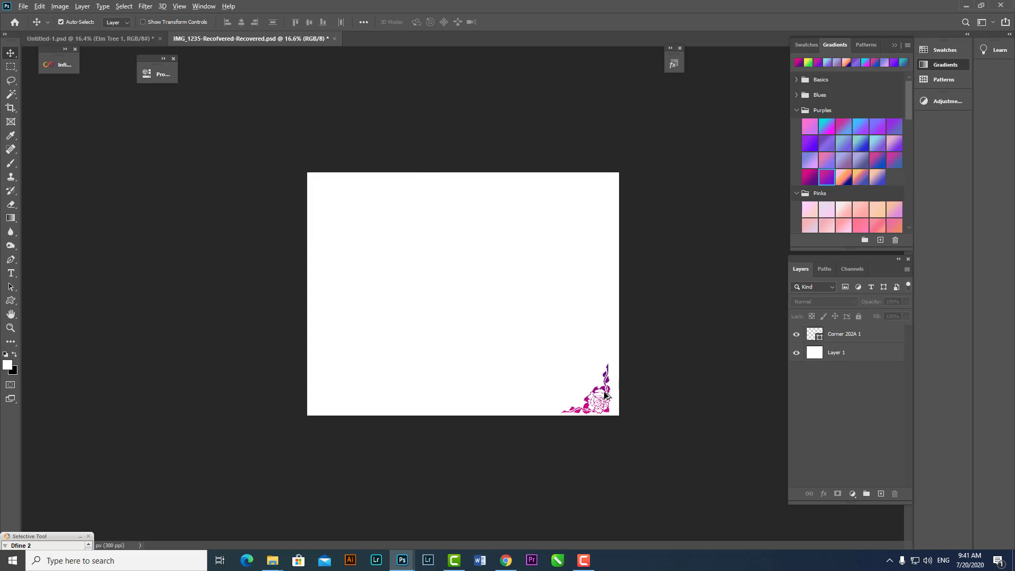
Duplicate the ornament and white layer upward and flip the copy vertically.
key(ctrl+alt+a)
drag(605, 394, 607, 203)
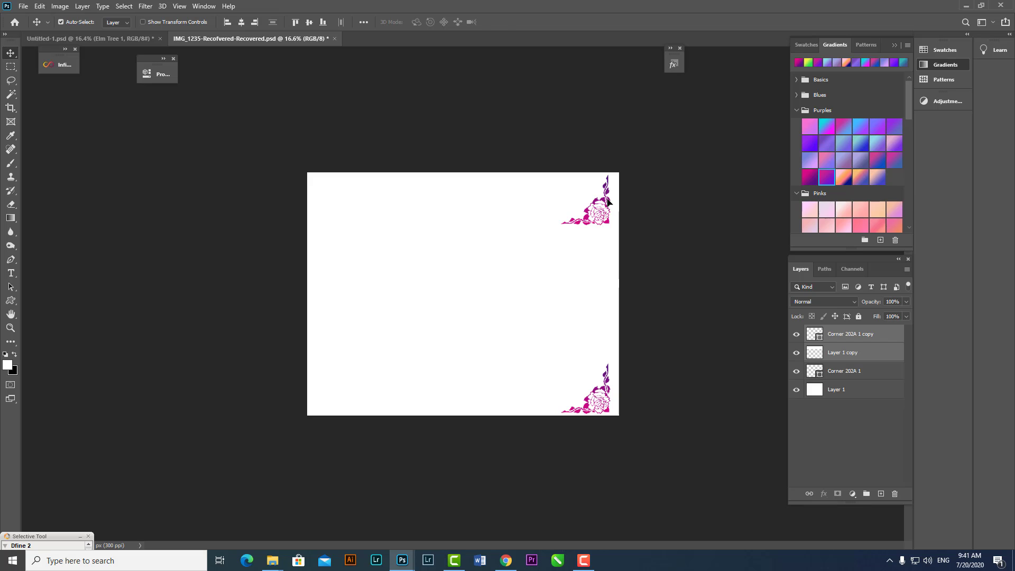
key(ctrl+t)
right_click(607, 203)
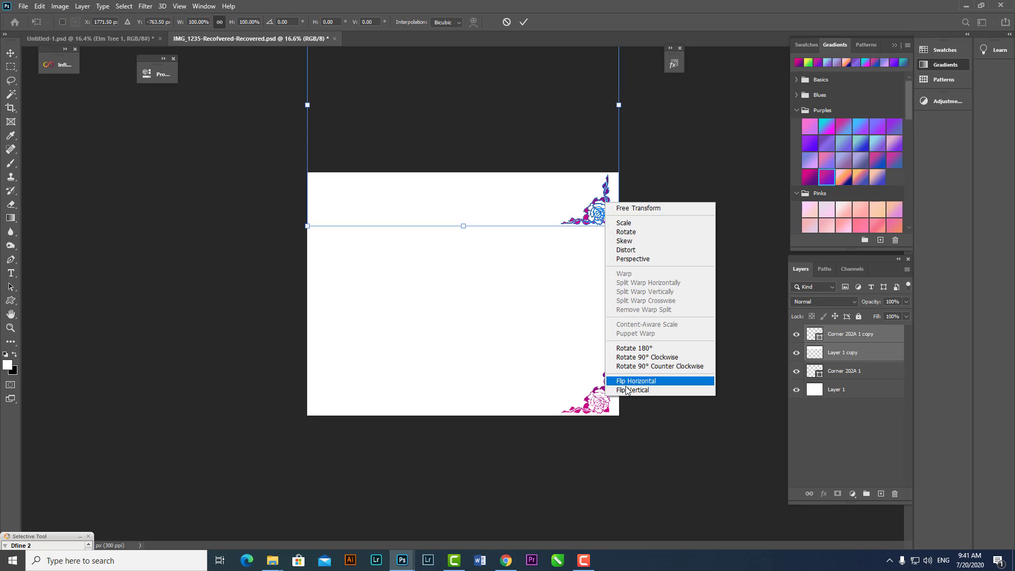
click(626, 390)
key(ctrl+minus)
key(ctrl+minus)
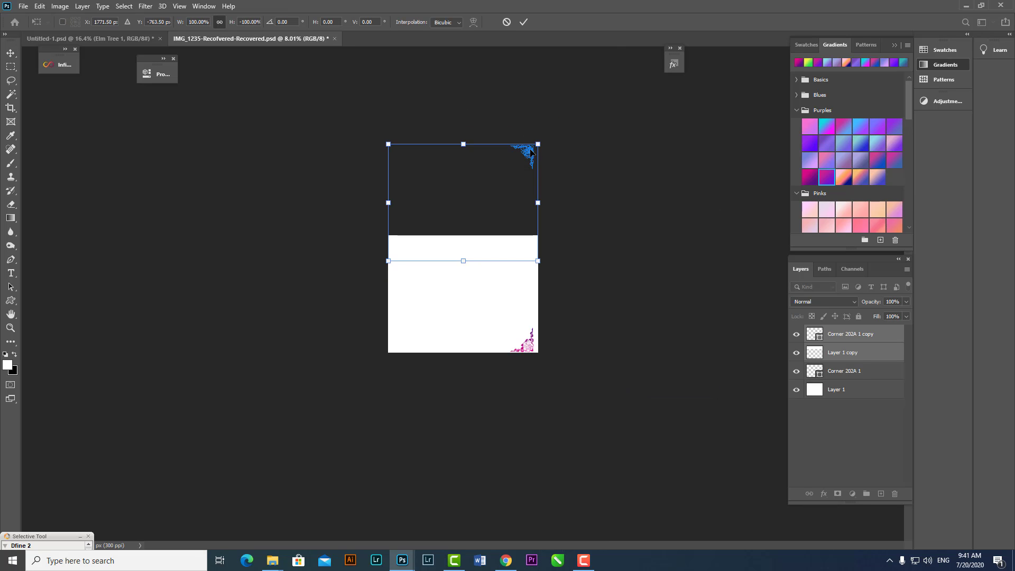
drag(530, 159, 530, 243)
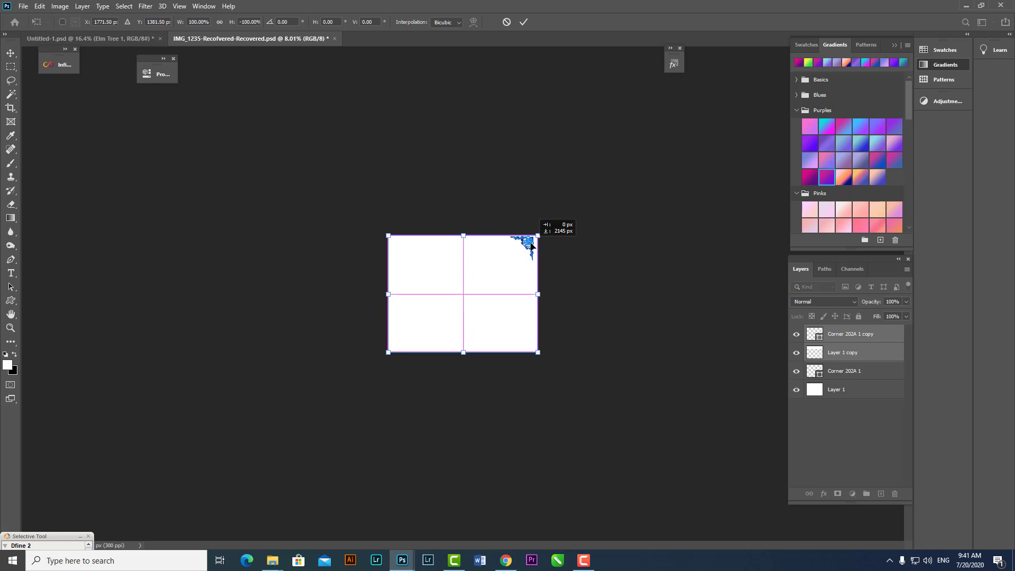
drag(531, 244, 530, 245)
key(ctrl+z)
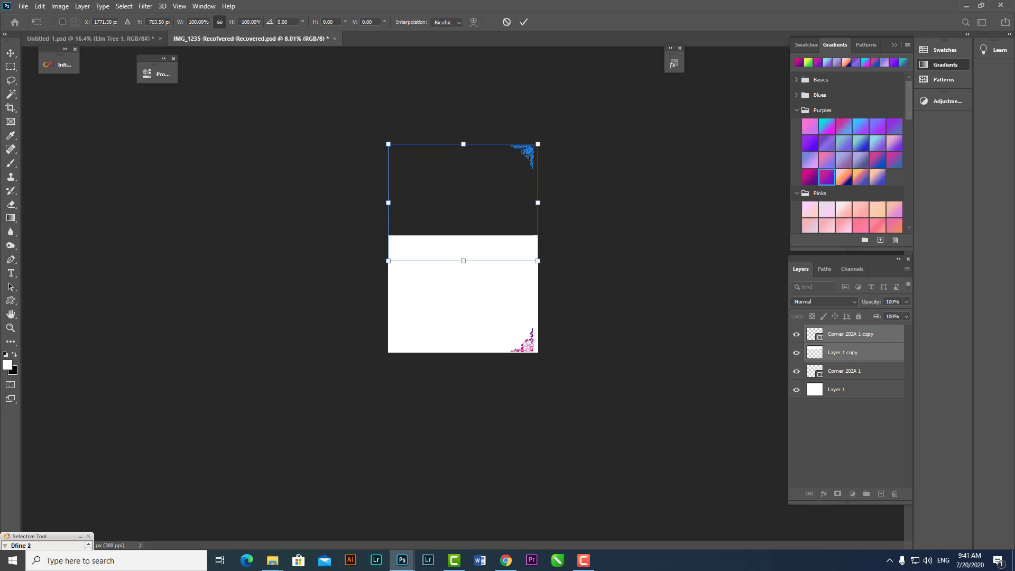
key(Return)
key(ctrl+t)
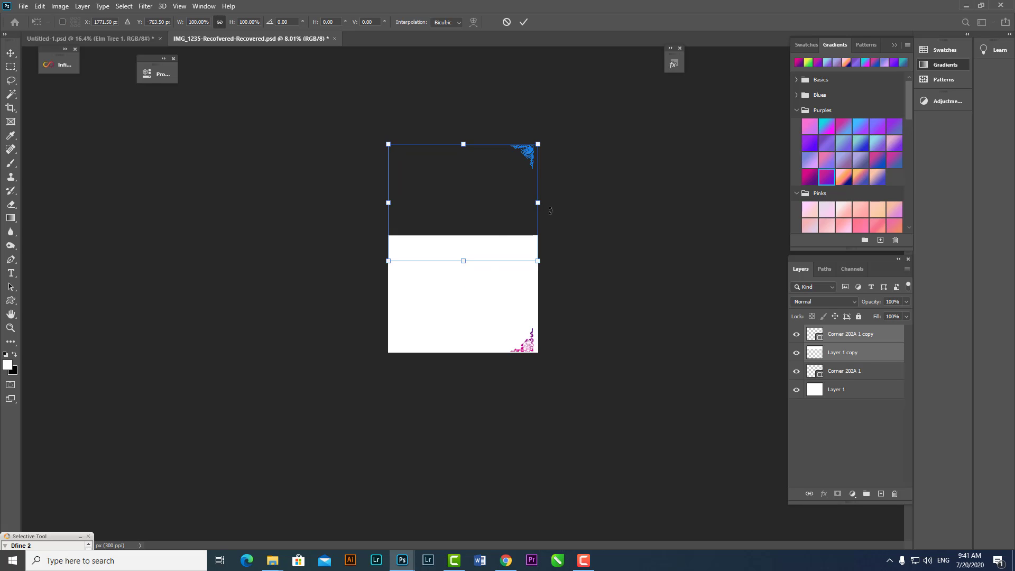
drag(527, 150, 529, 227)
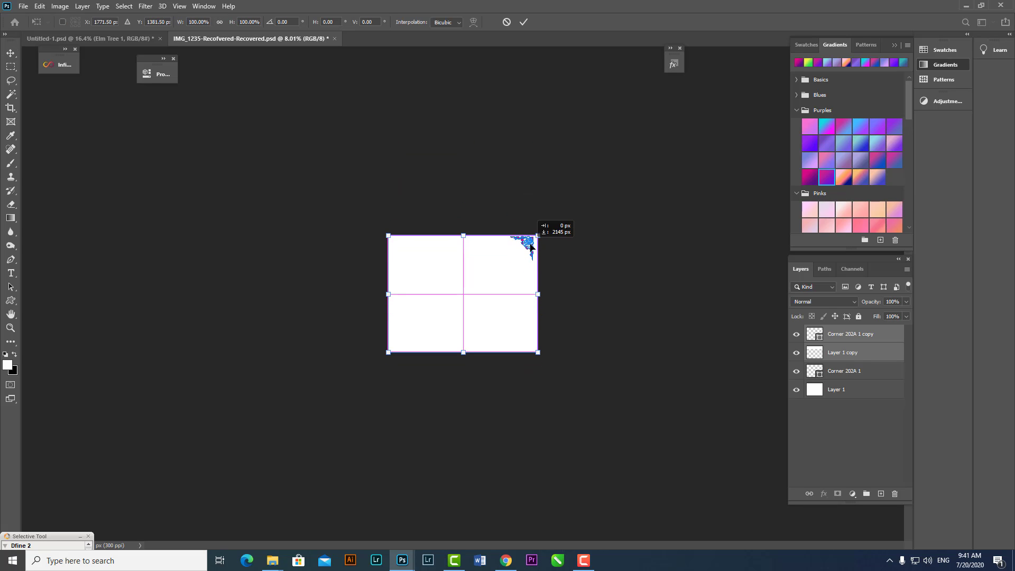
key(ctrl+z)
key(Return)
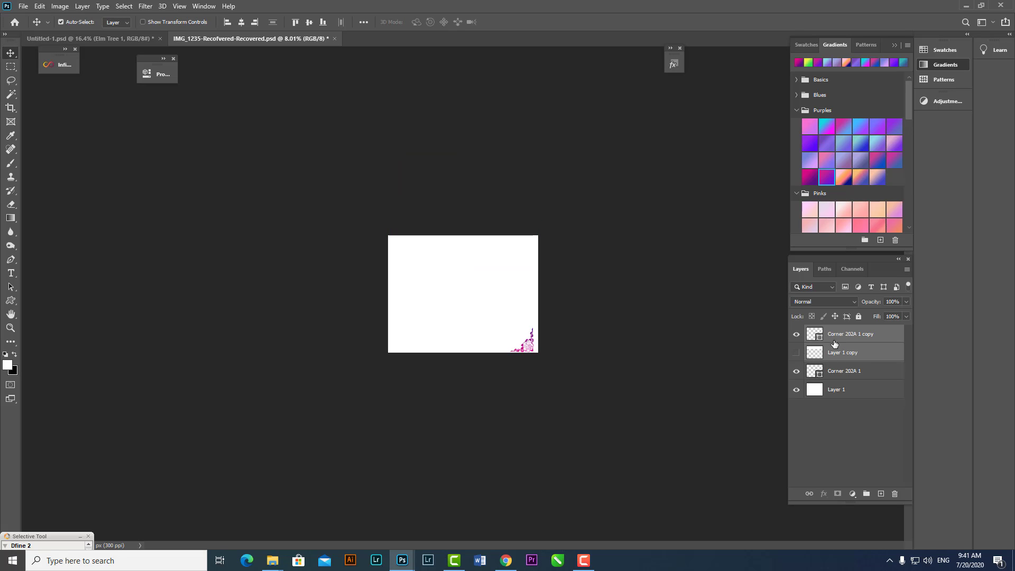
Duplicate the flipped ornament with Ctrl+J and fit it into the top-right corner.
click(837, 337)
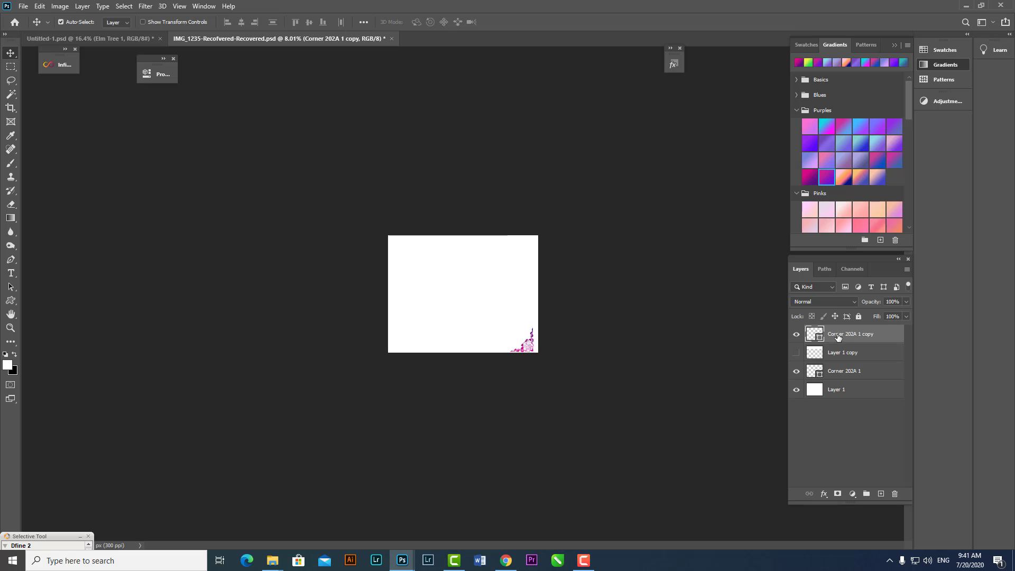
key(ctrl+j)
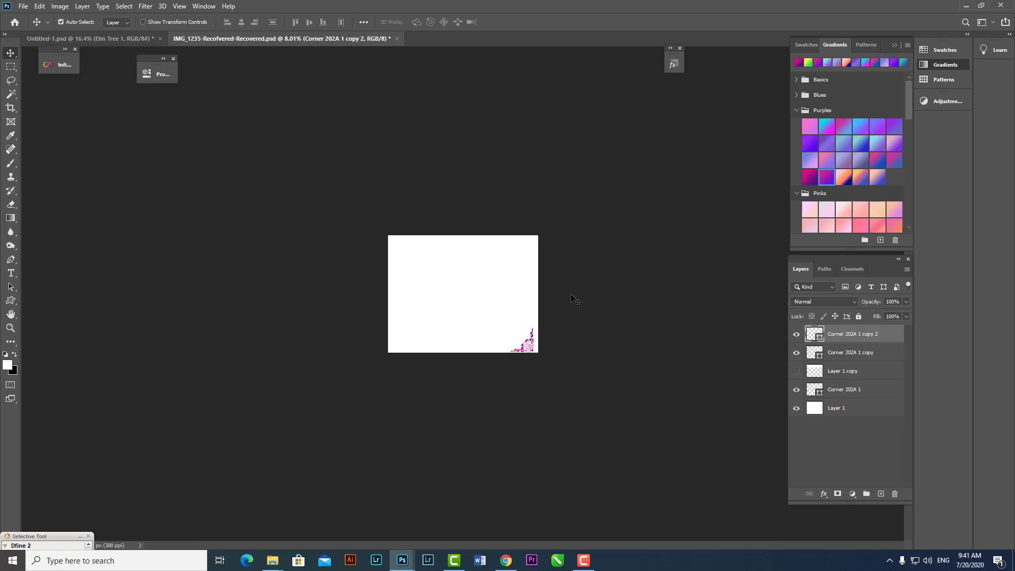
key(ctrl+t)
mouse_move(526, 150)
mouse_down()
mouse_move(532, 246)
mouse_move(568, 223)
mouse_up()
key(ctrl+plus)
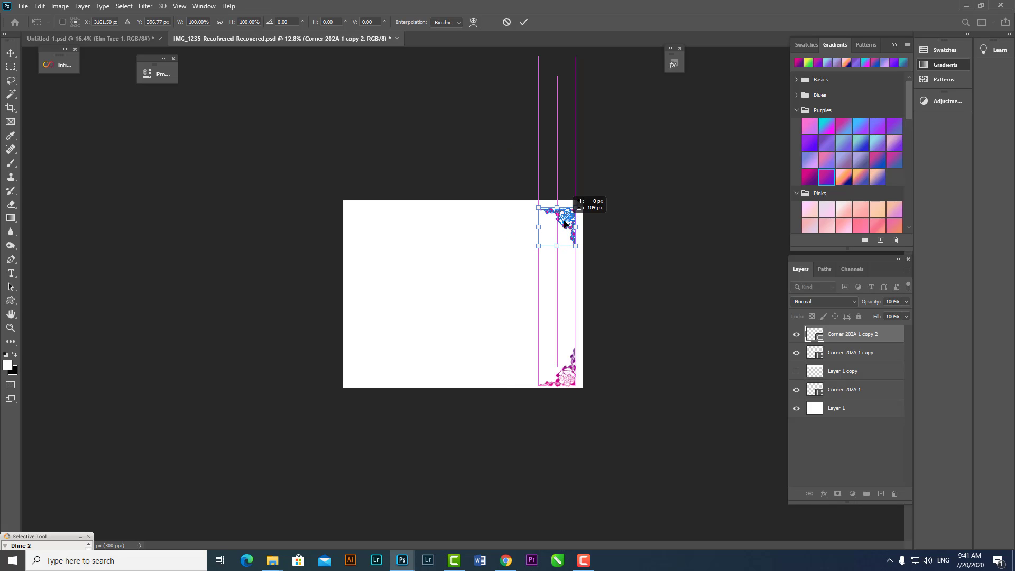
key(Return)
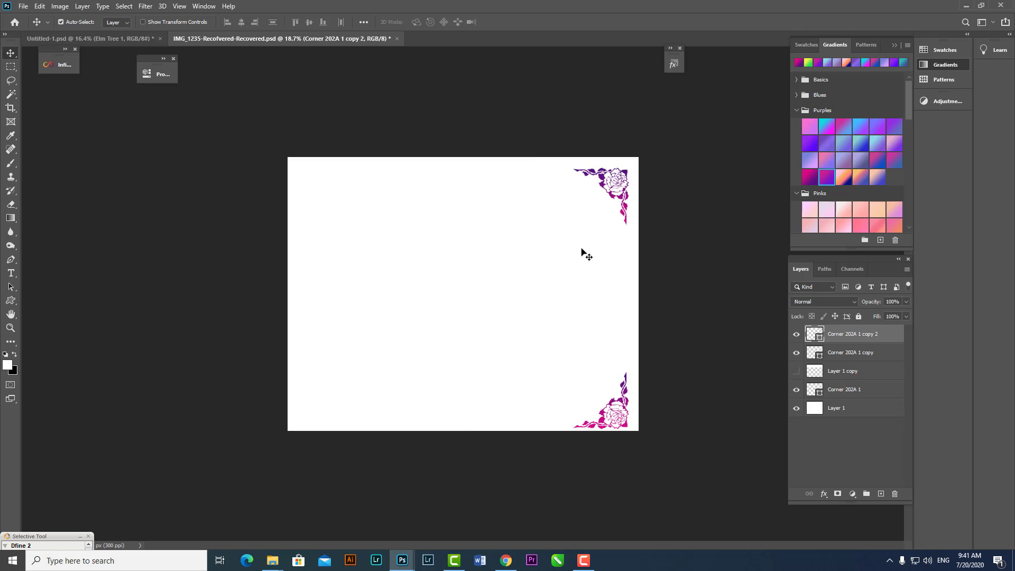
key(ctrl+plus)
drag(615, 196, 611, 189)
Duplicate the white layer to the left, flip it vertically and move it below the page.
key(ctrl+minus)
key(ctrl+minus)
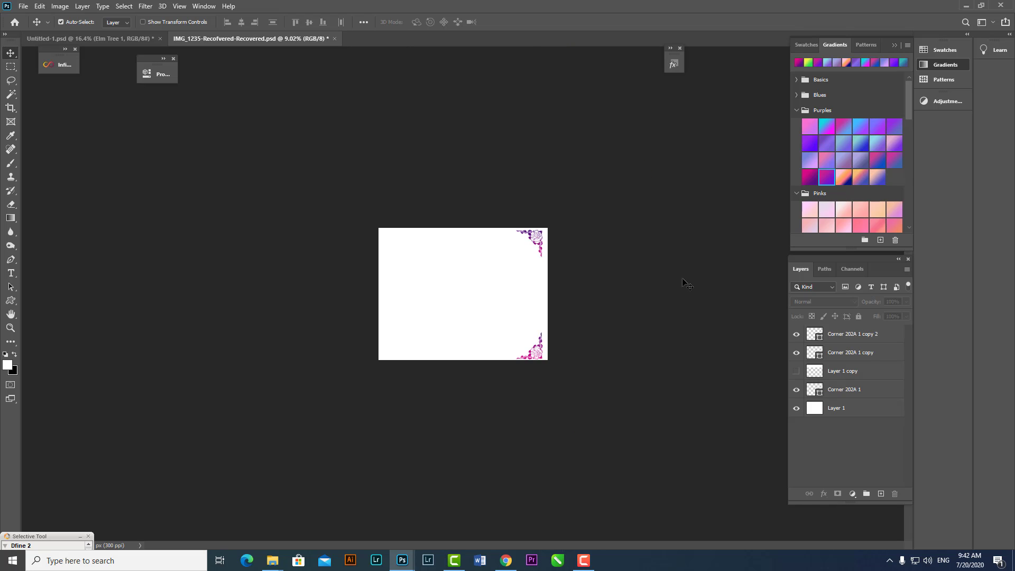
click(533, 352)
drag(535, 242, 427, 239)
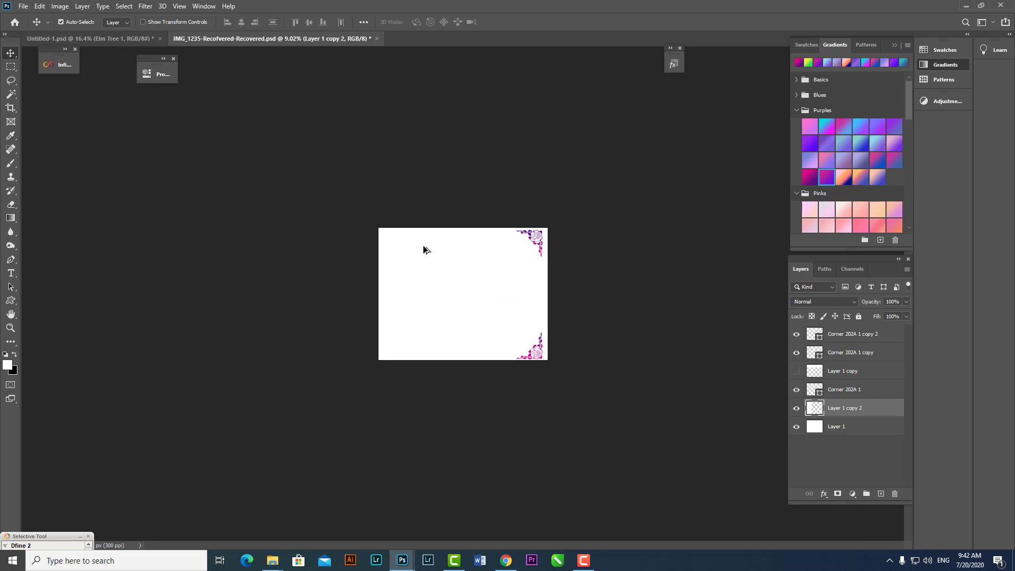
key(ctrl+t)
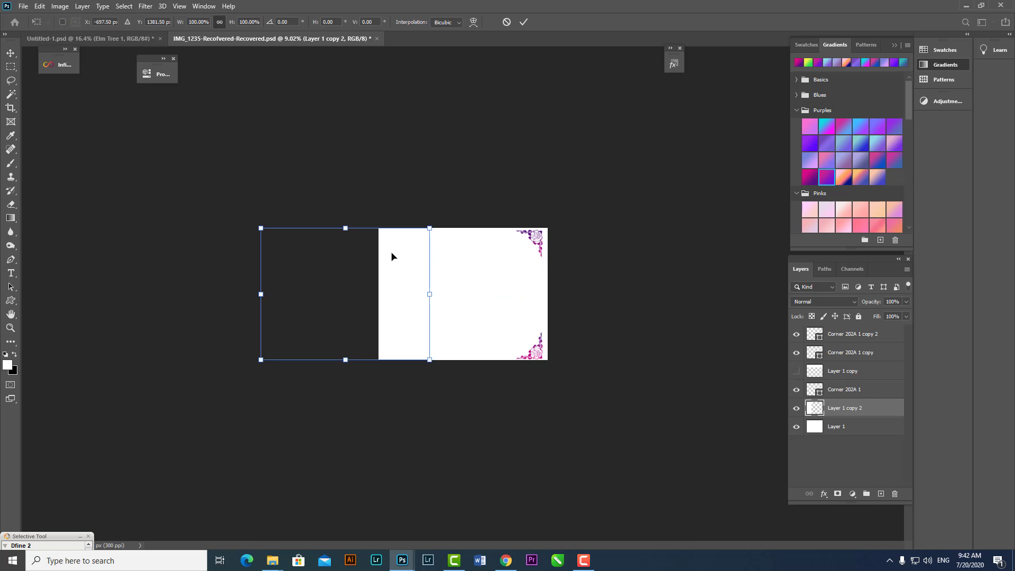
right_click(392, 254)
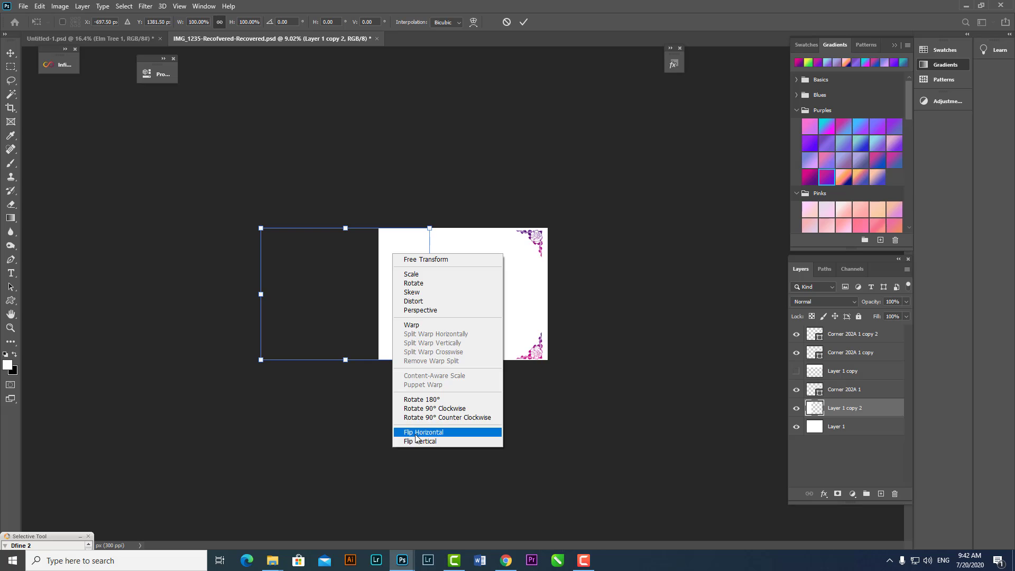
click(415, 442)
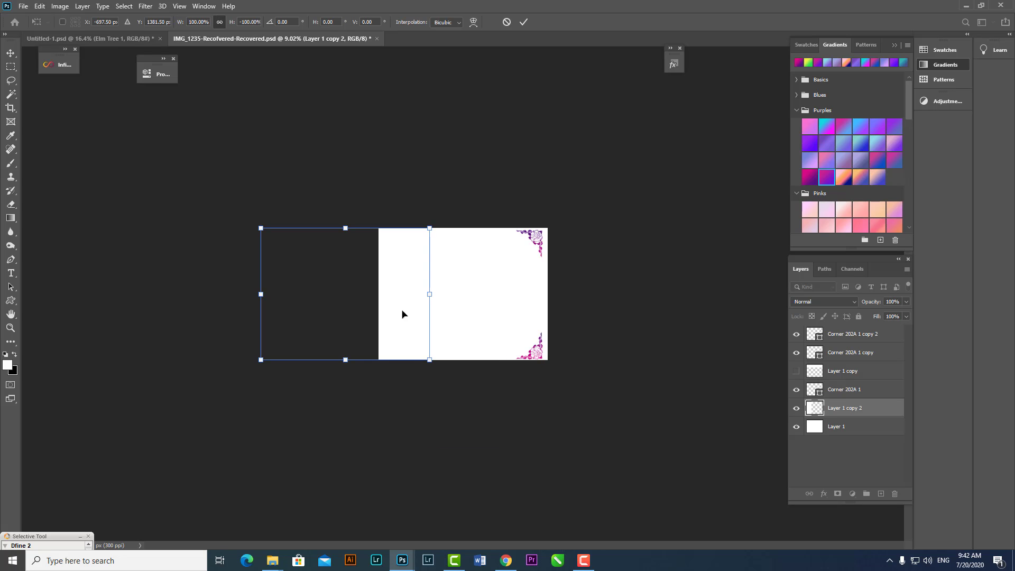
mouse_move(402, 313)
mouse_down()
mouse_move(439, 297)
mouse_move(456, 442)
mouse_up()
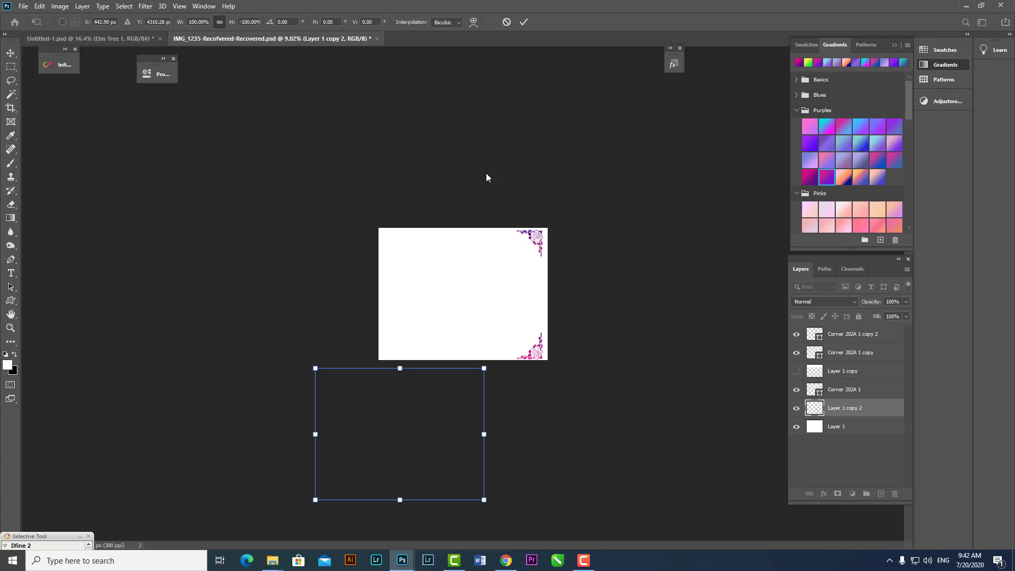
key(Return)
Duplicate both right-side ornaments, mirror them horizontally and place them on the left edge.
click(535, 238)
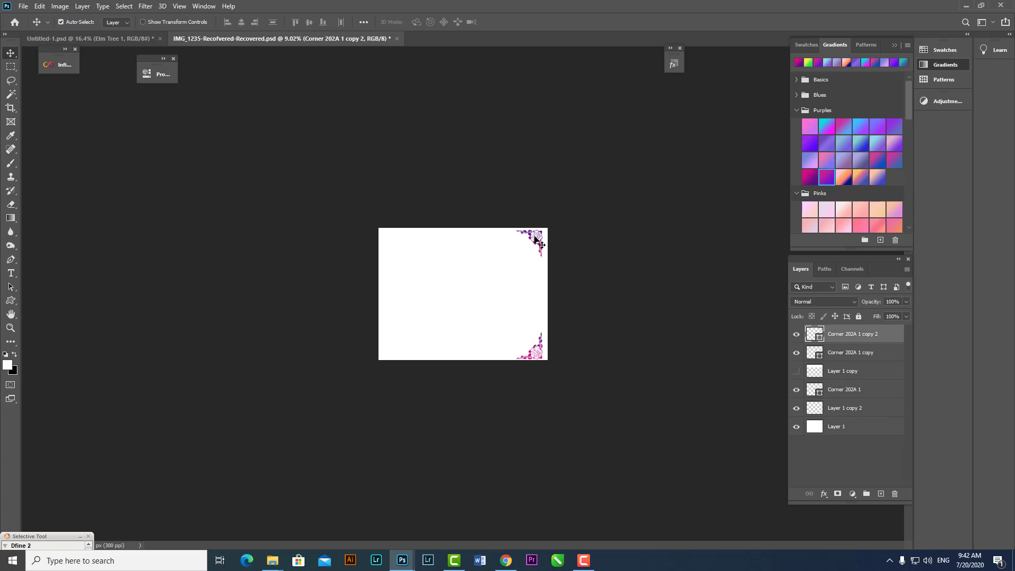
shift+click(541, 349)
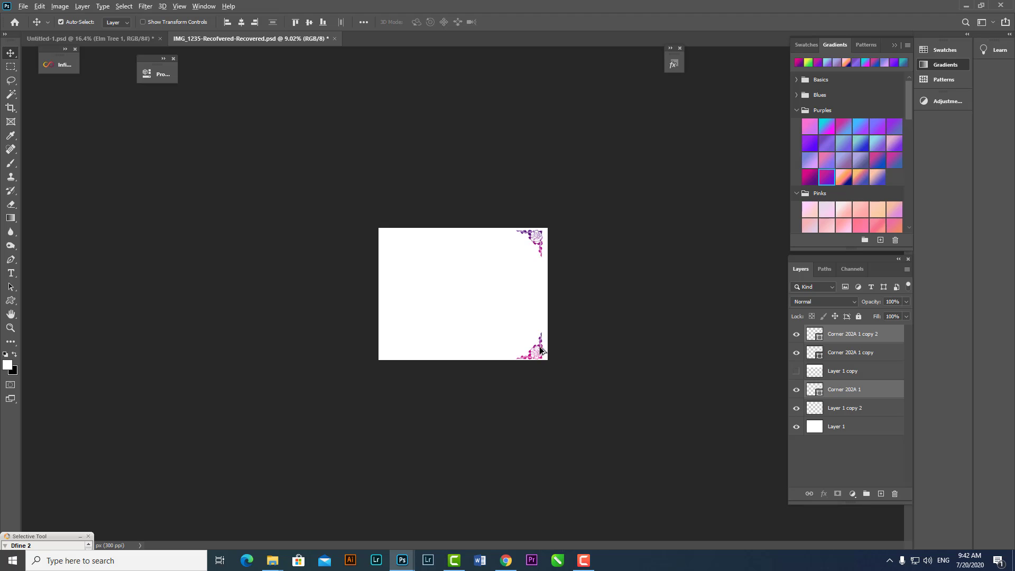
drag(541, 348, 424, 339)
key(ctrl+j)
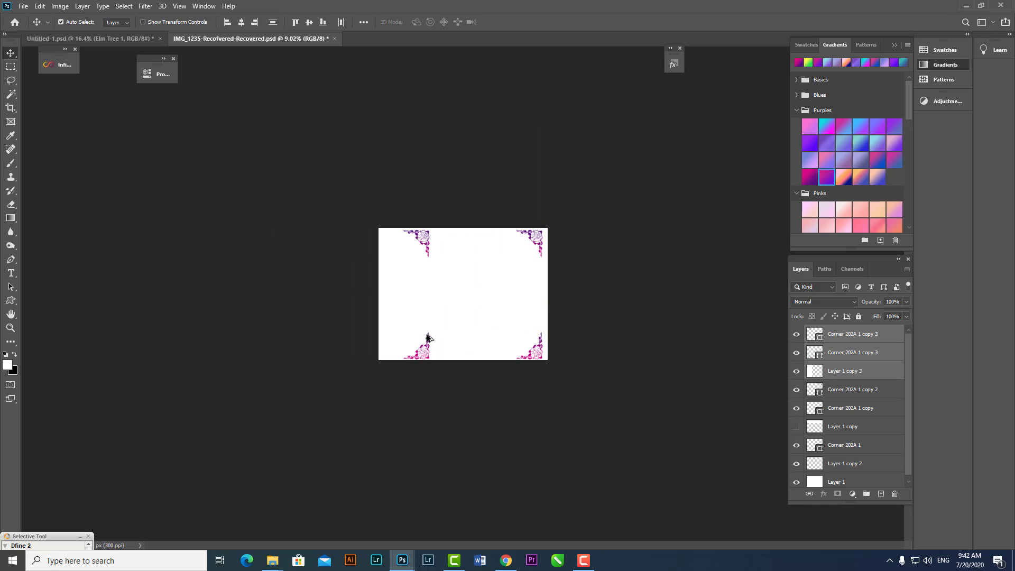
key(ctrl+t)
right_click(428, 330)
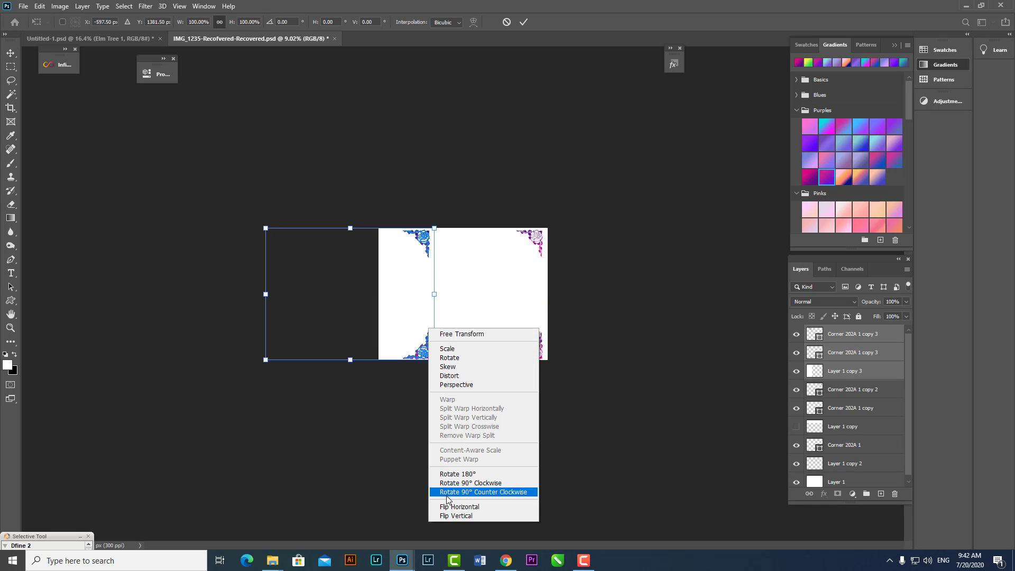
click(448, 507)
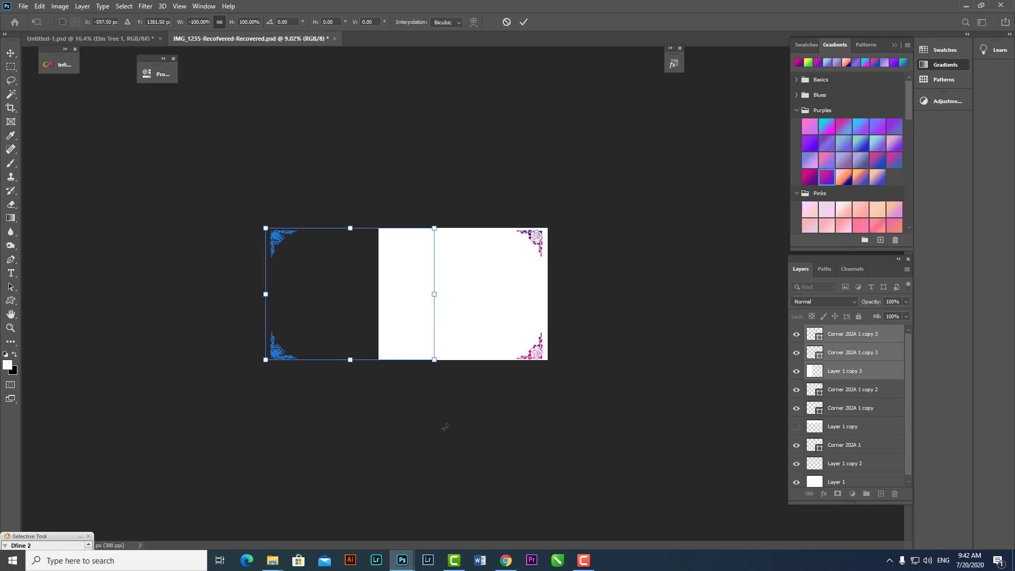
drag(275, 233, 388, 240)
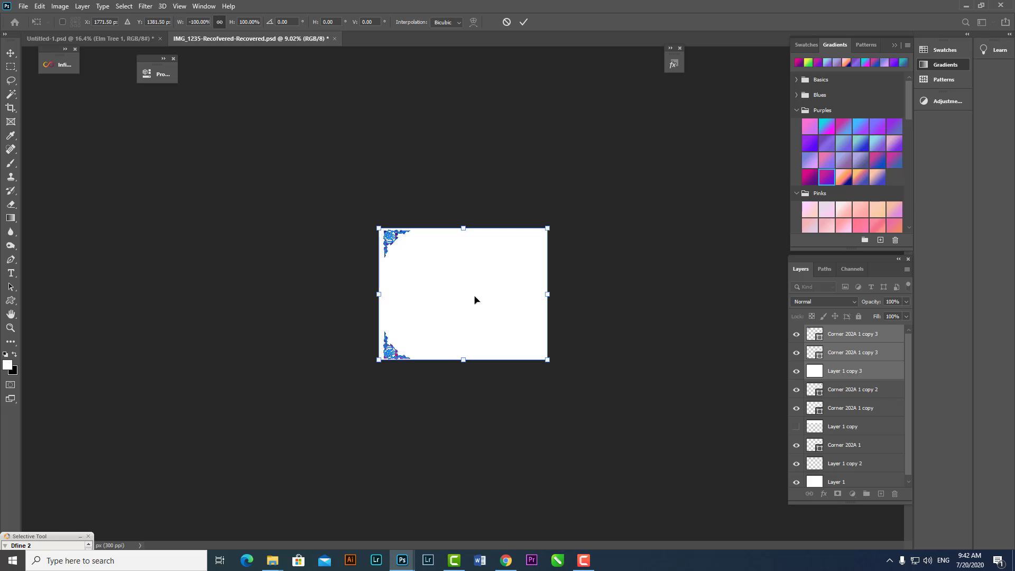
key(Return)
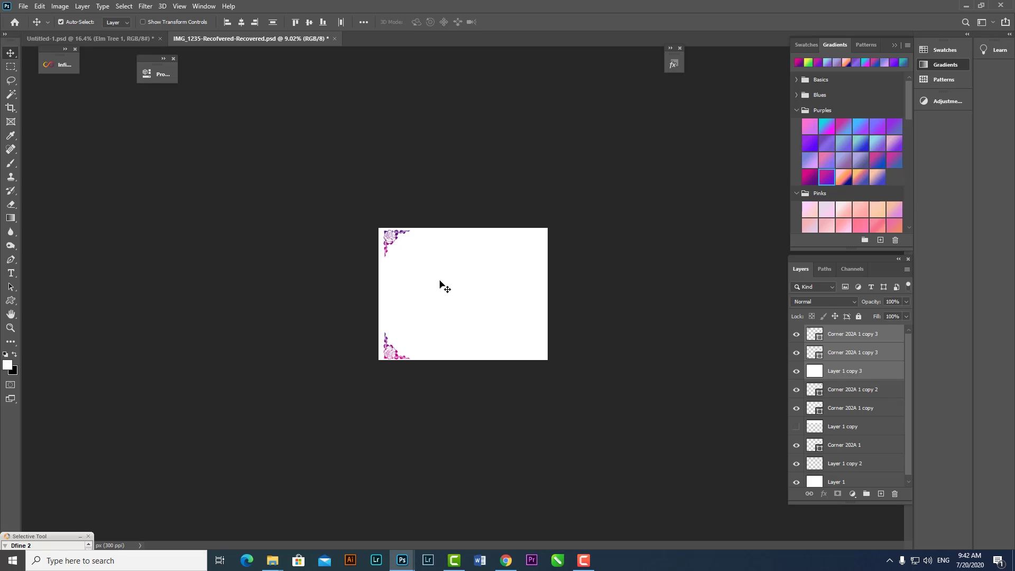
mouse_move(441, 284)
mouse_down()
mouse_move(439, 145)
mouse_move(434, 227)
mouse_move(317, 311)
mouse_up()
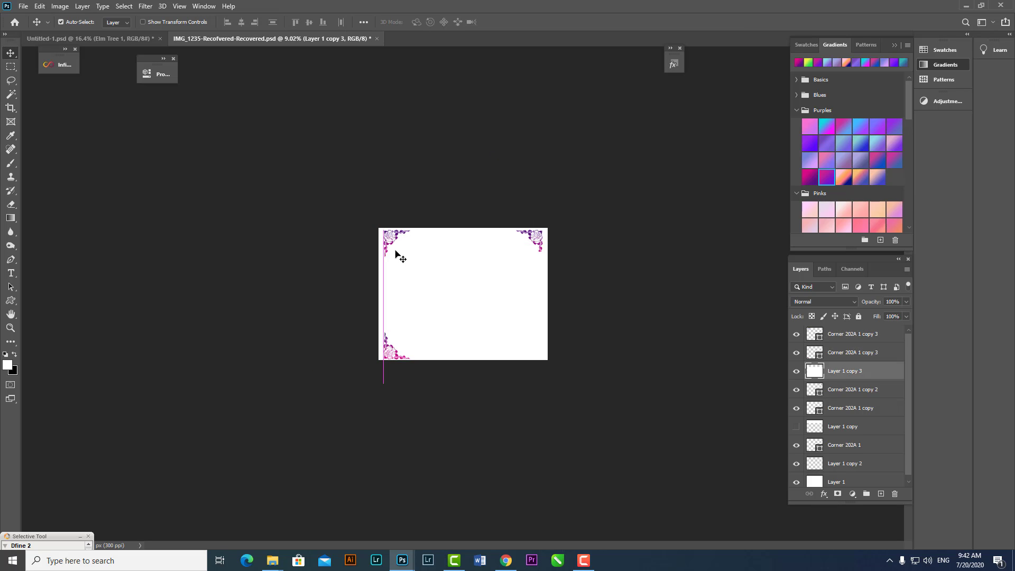
Send the white Layer 1 copy 3 to the bottom of the layer stack.
mouse_move(398, 254)
mouse_down()
mouse_move(395, 211)
mouse_move(397, 277)
mouse_up()
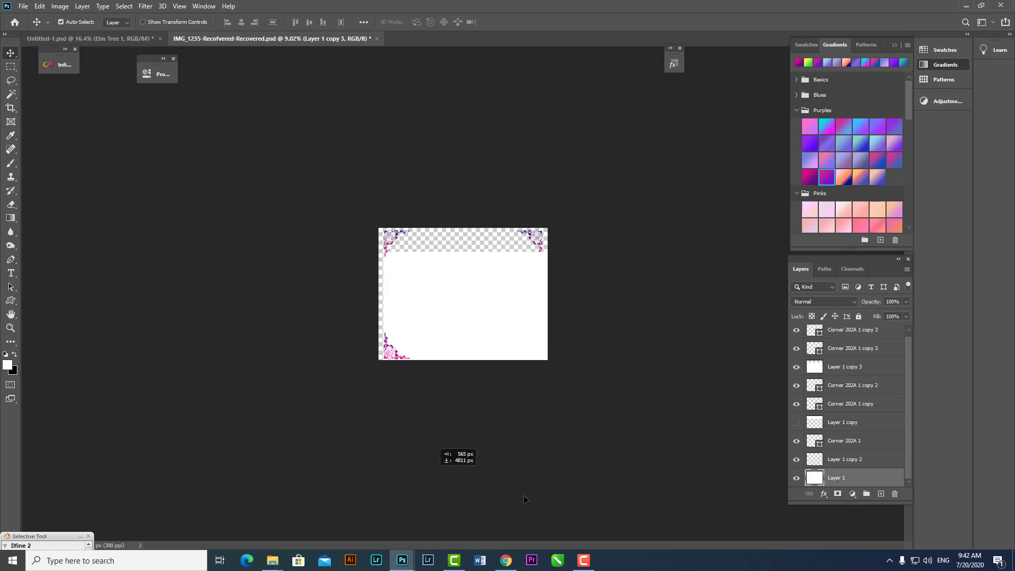
drag(492, 290, 484, 261)
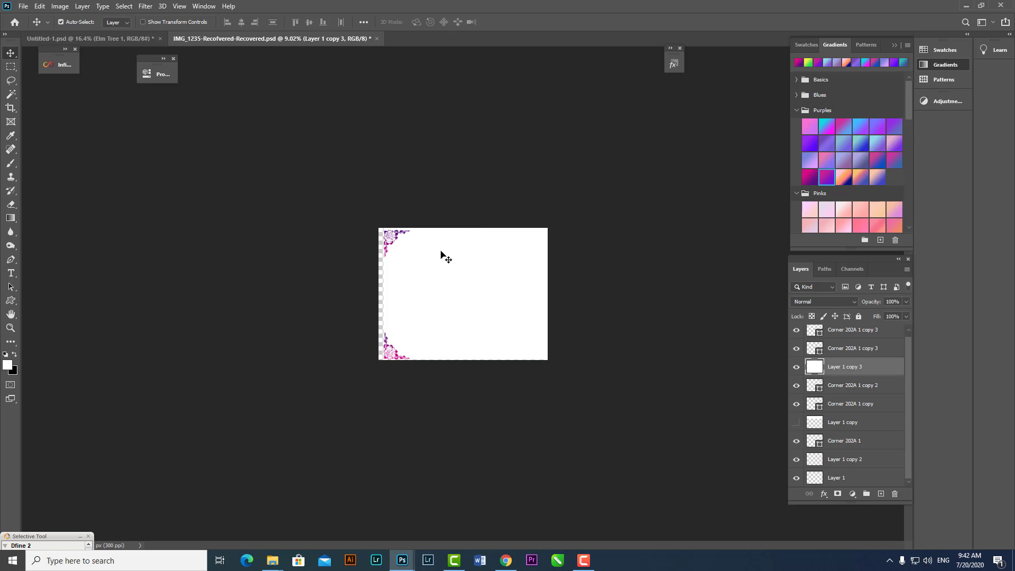
key(ctrl+shift+bracketleft)
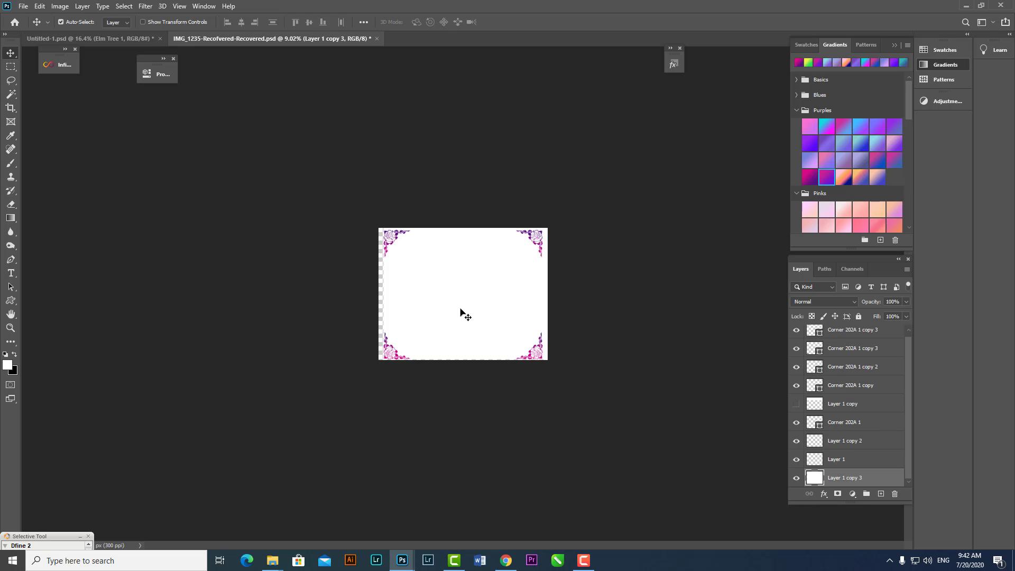
drag(460, 313, 457, 311)
click(610, 326)
scroll(561, 380, up, 3)
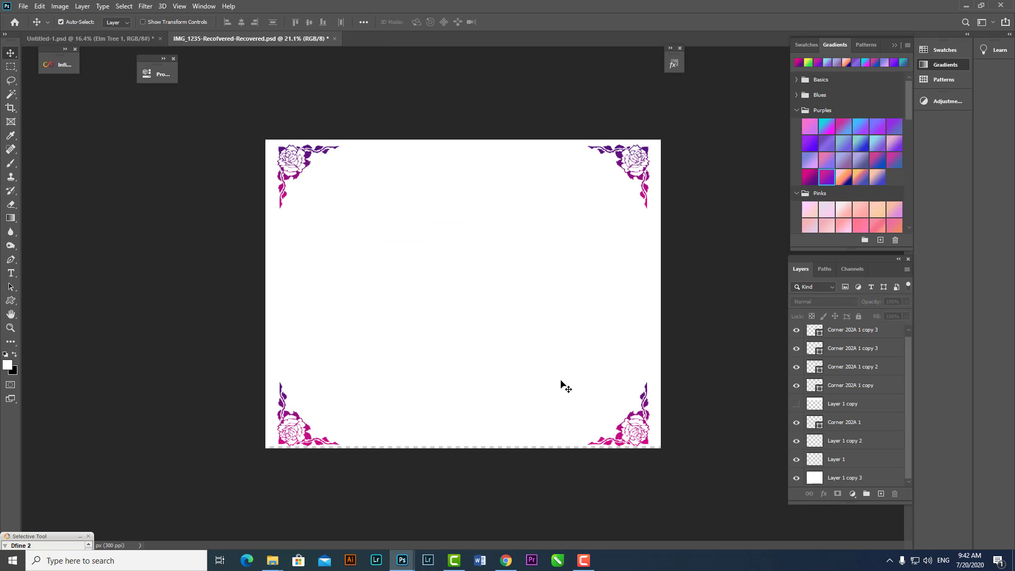
drag(536, 272, 538, 275)
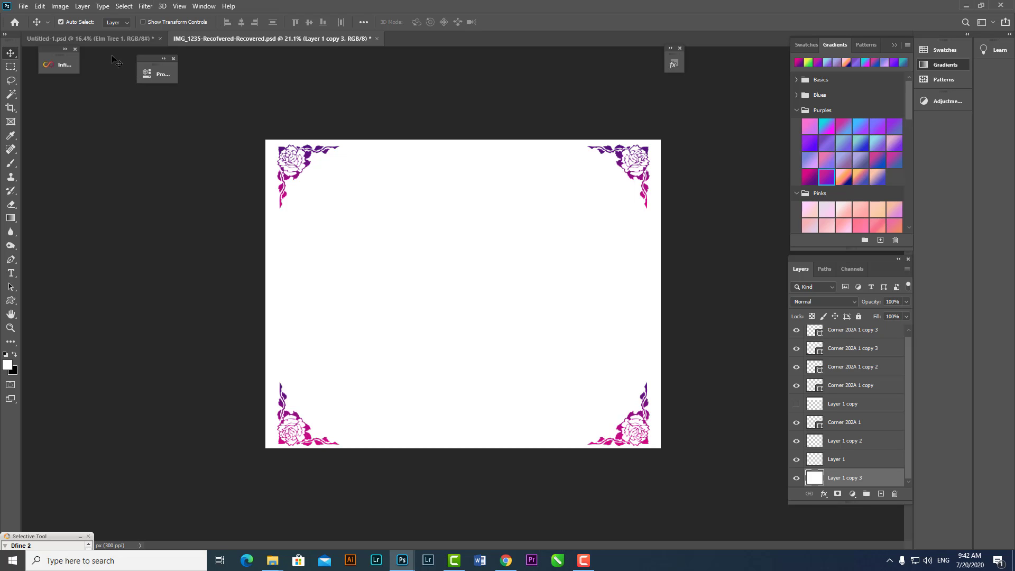
key(ctrl+Tab)
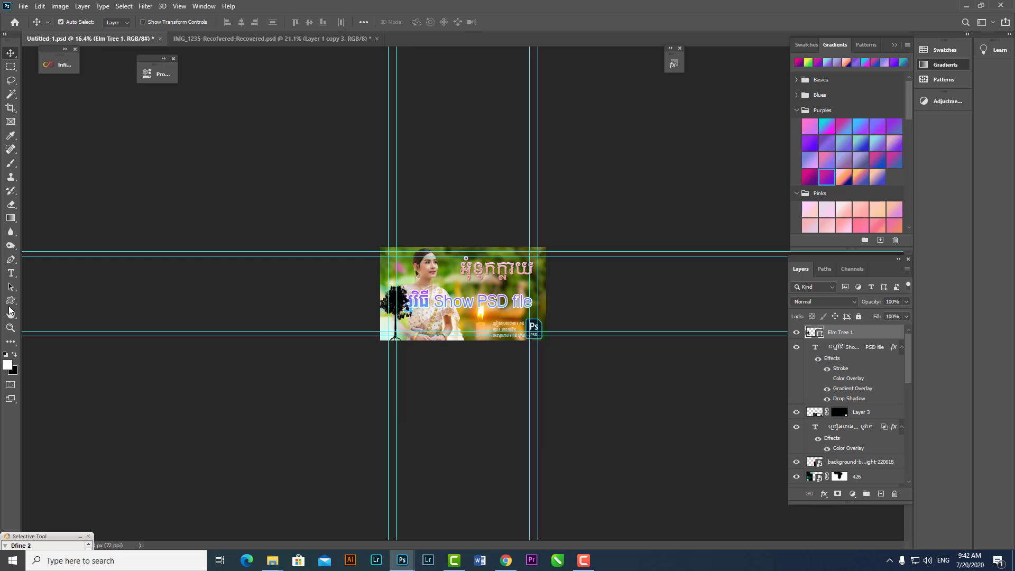
click(11, 300)
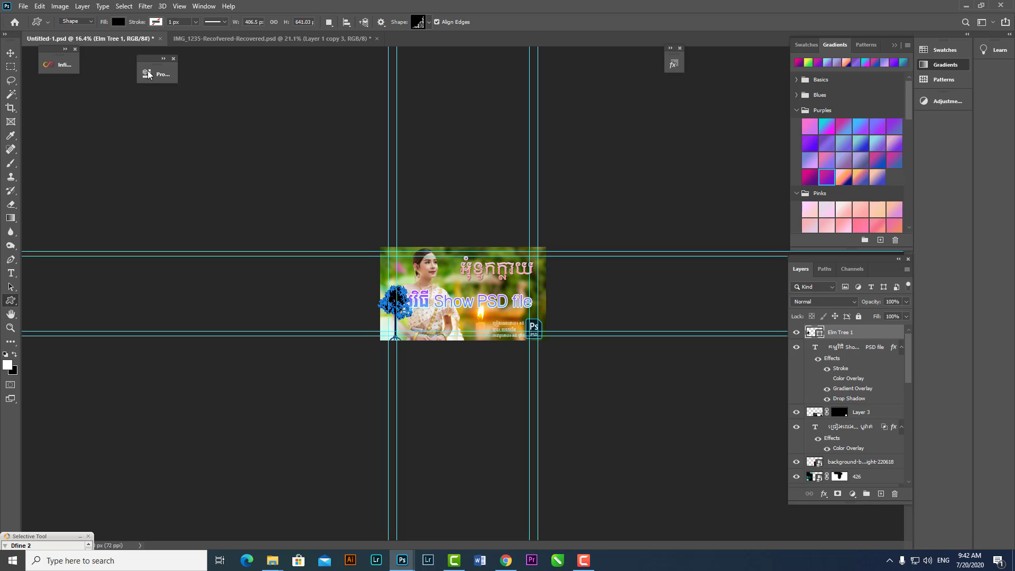
click(183, 38)
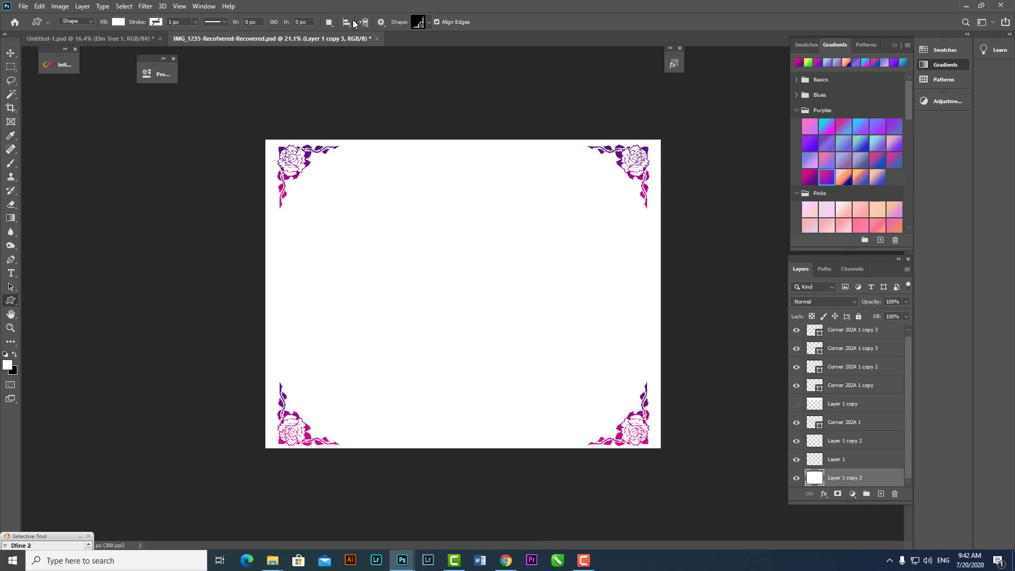
click(380, 22)
click(430, 24)
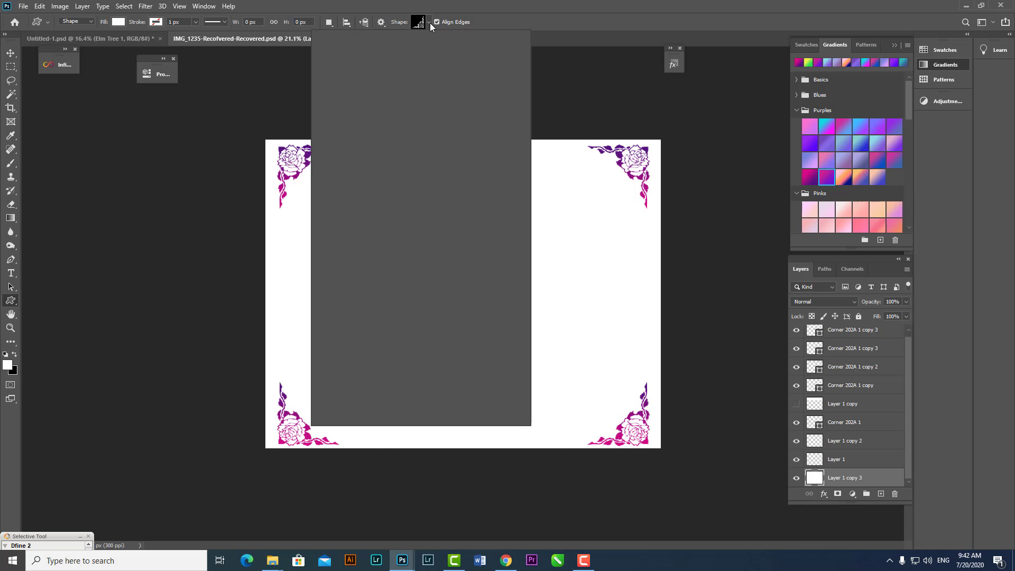
click(428, 22)
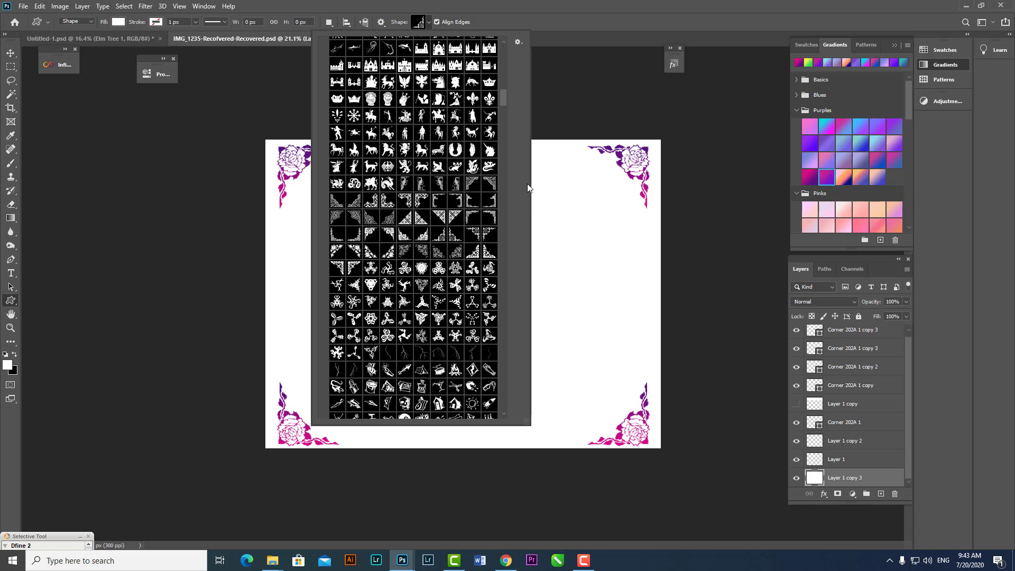
drag(536, 177, 610, 251)
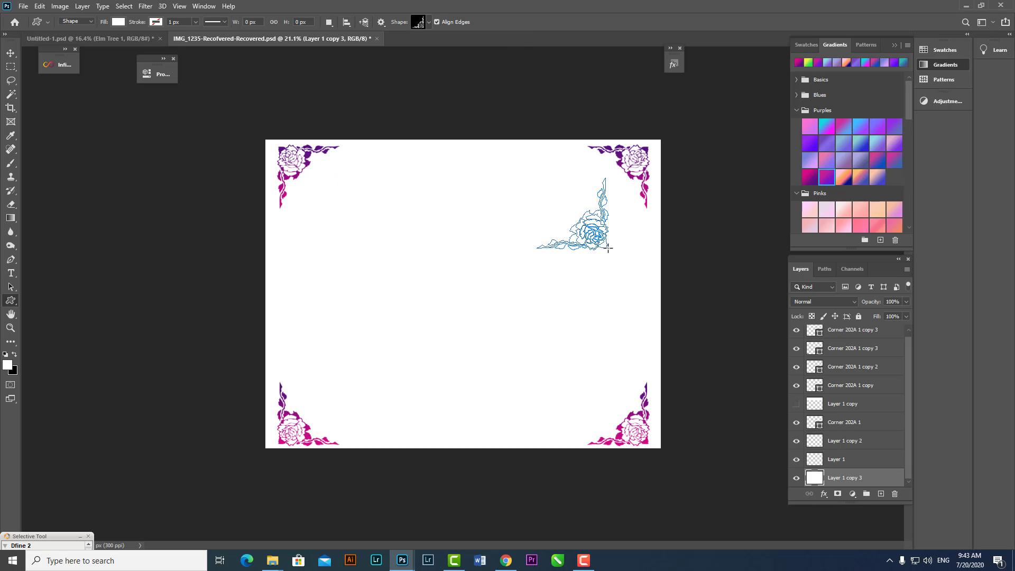
key(ctrl+z)
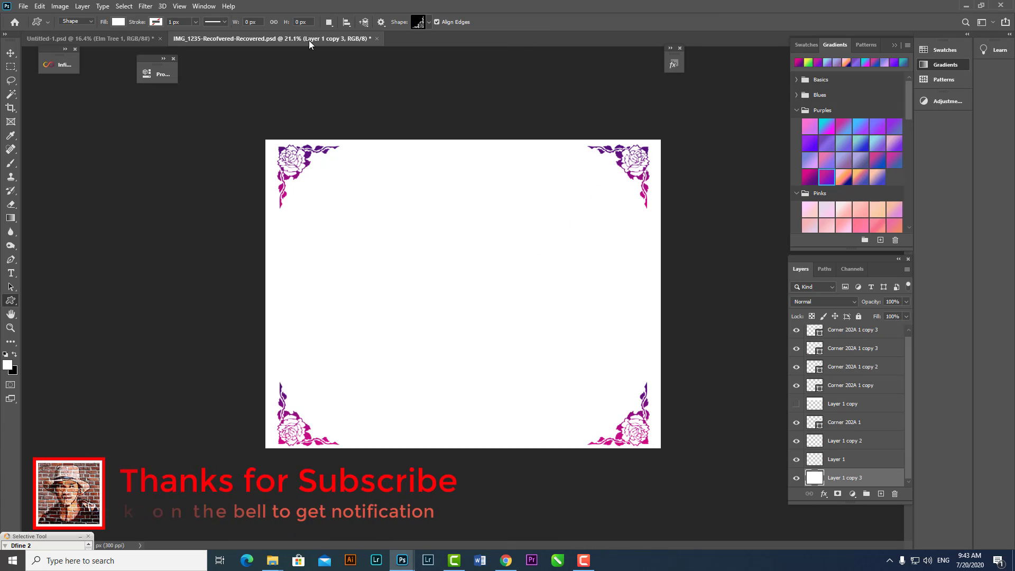
click(429, 22)
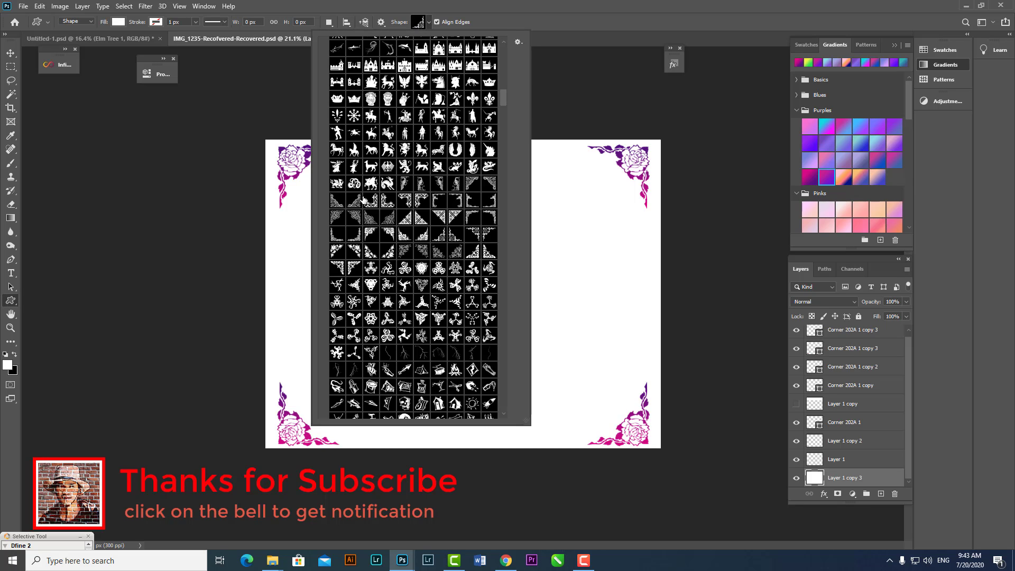
click(335, 216)
drag(560, 199, 645, 312)
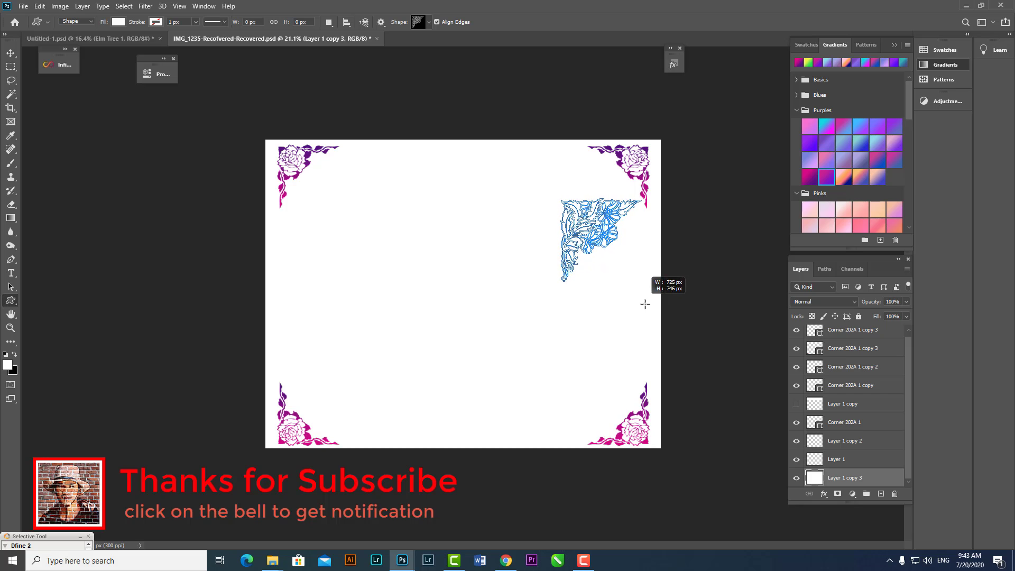
key(v)
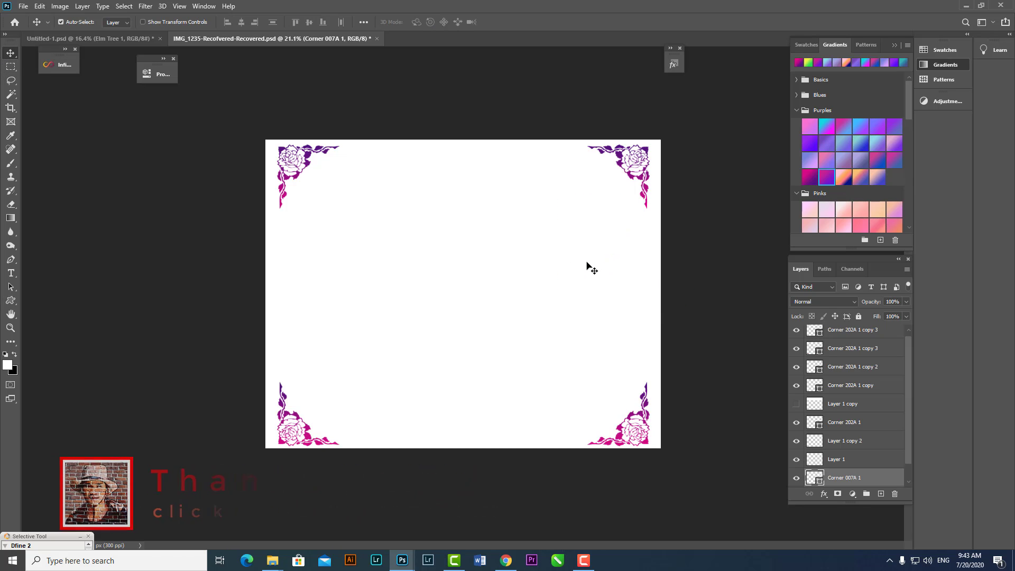
click(809, 63)
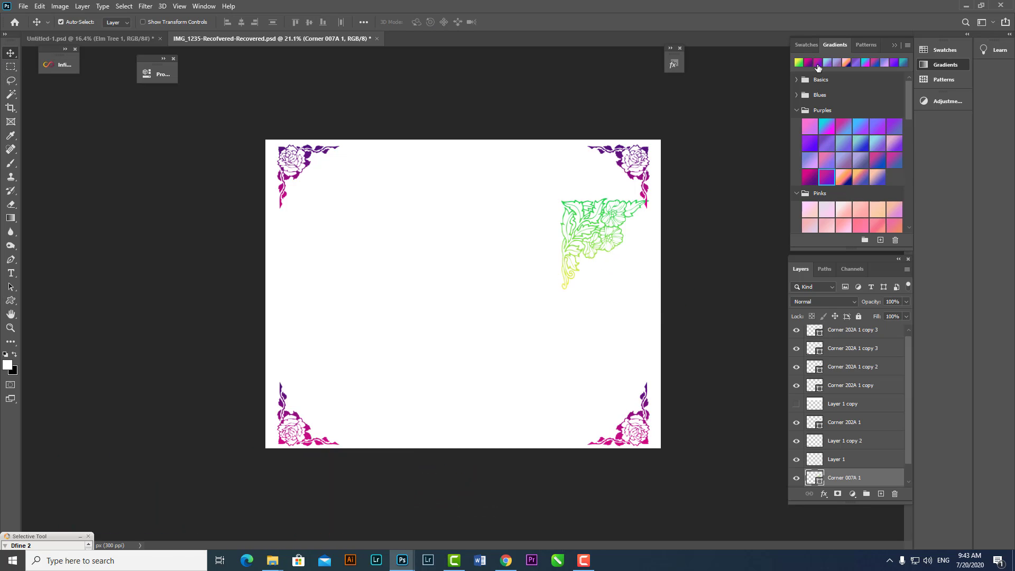
click(817, 65)
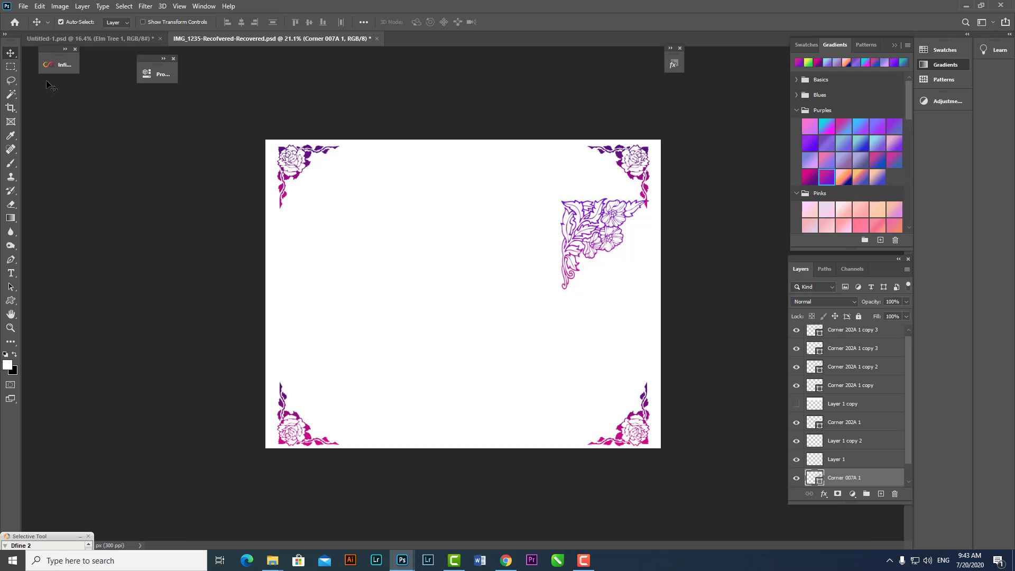
mouse_move(575, 247)
mouse_down()
mouse_move(344, 262)
mouse_move(624, 228)
mouse_up()
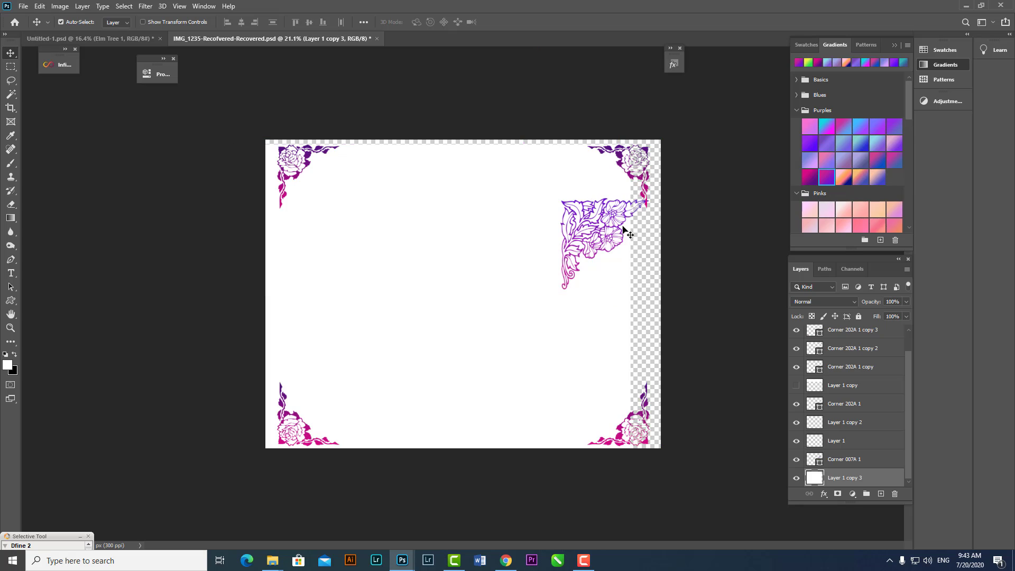
drag(607, 221, 612, 224)
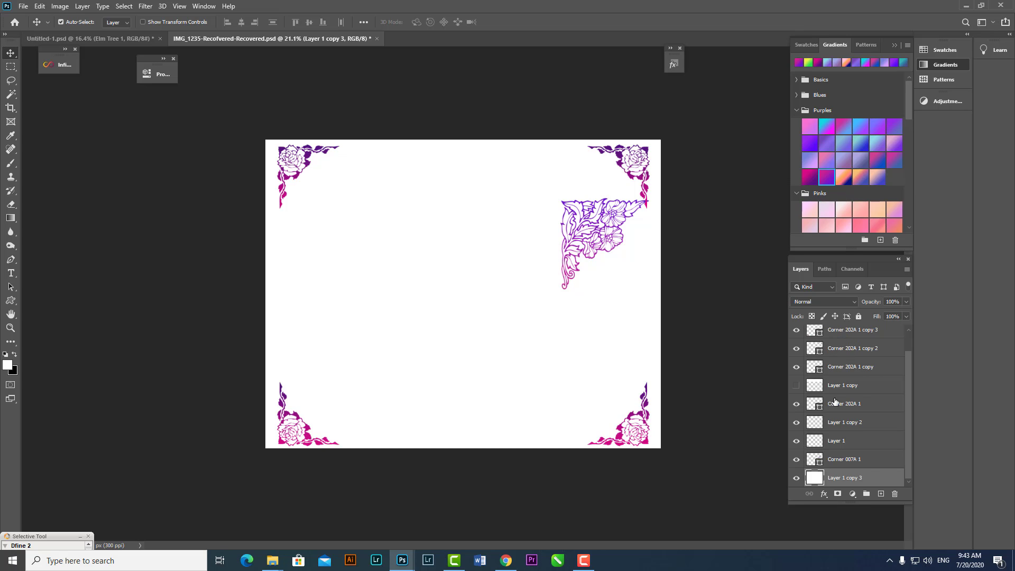
click(587, 259)
drag(580, 259, 396, 288)
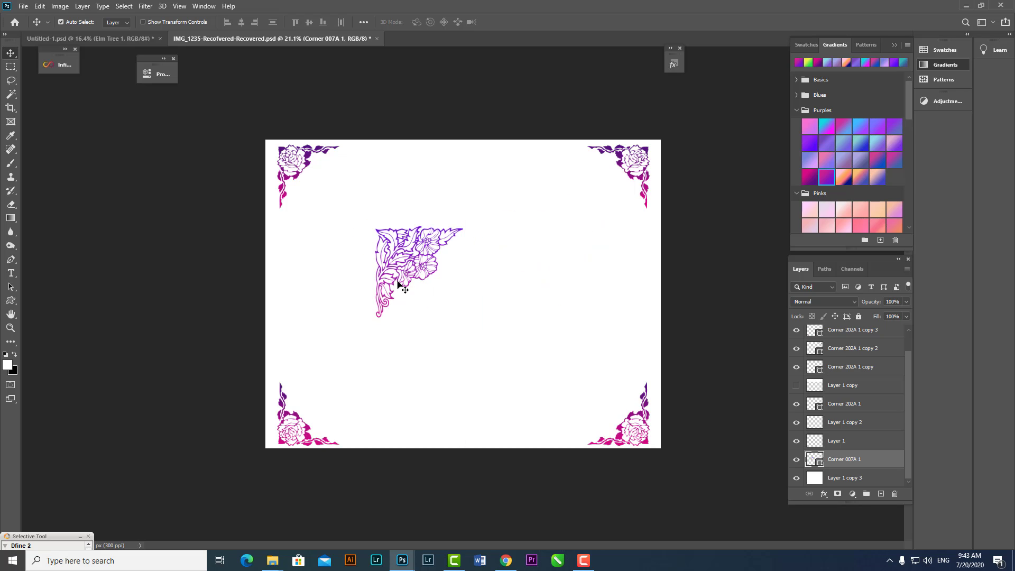
key(Delete)
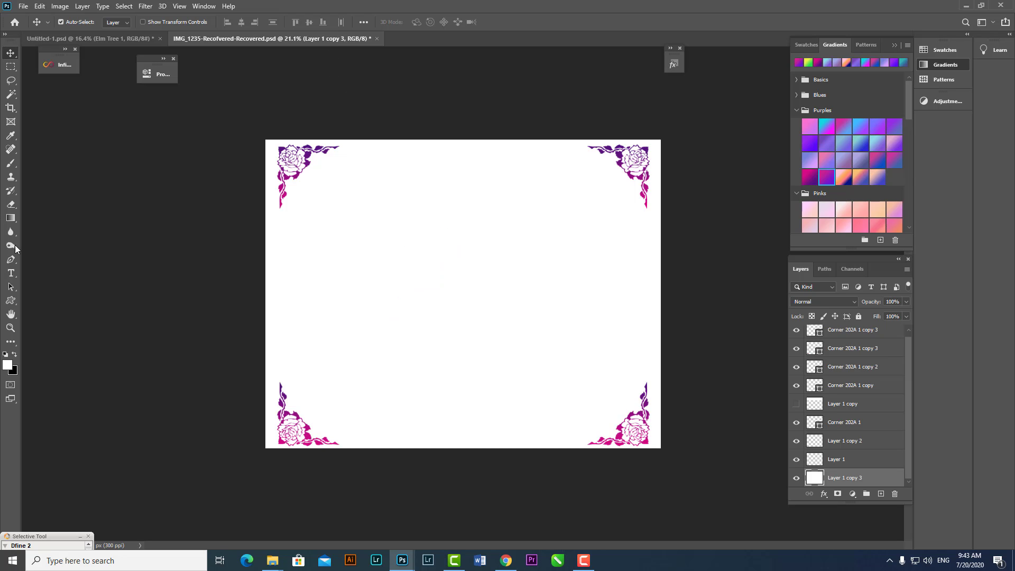
Pick the round sunburst mandala shape and draw a large circle across the page centre.
click(11, 302)
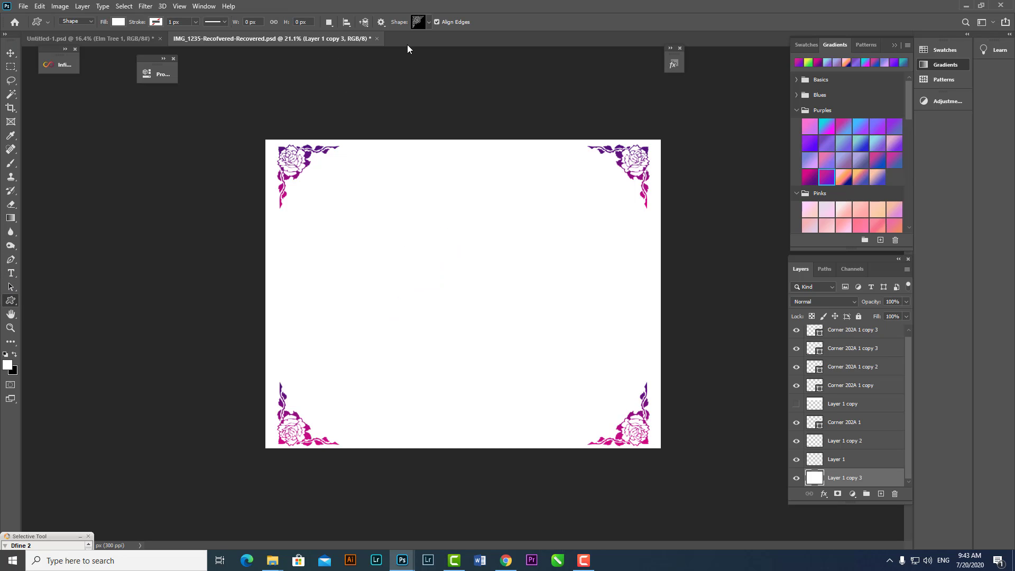
click(427, 22)
scroll(440, 159, down, 3)
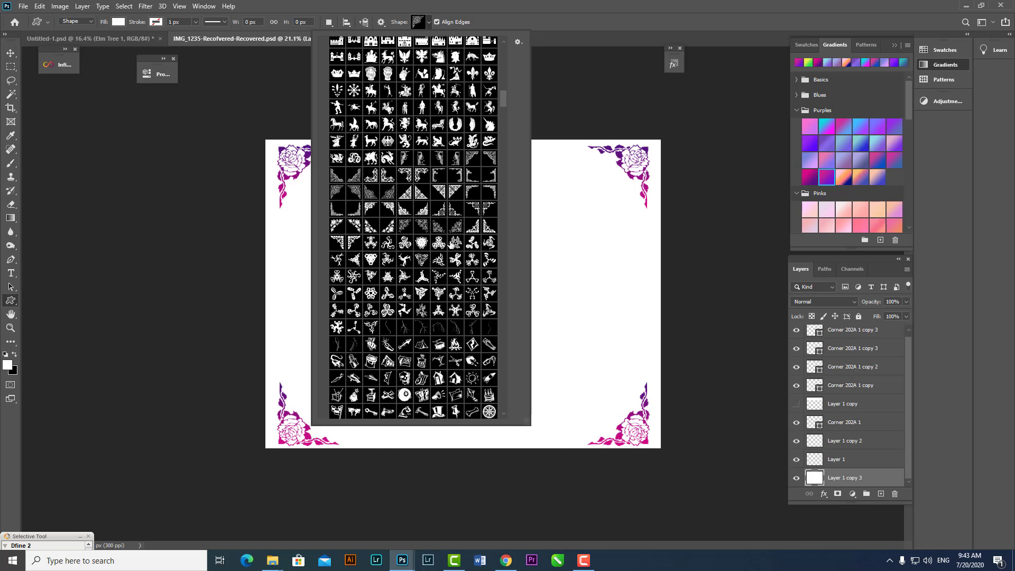
scroll(445, 252, down, 3)
scroll(445, 252, down, 1)
scroll(436, 275, down, 2)
scroll(425, 307, down, 1)
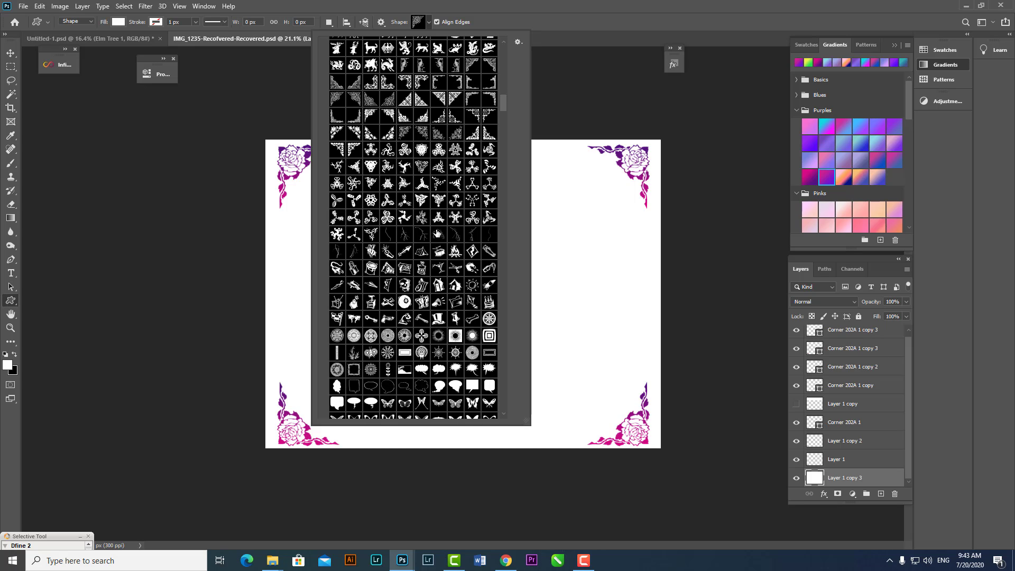
scroll(413, 335, down, 1)
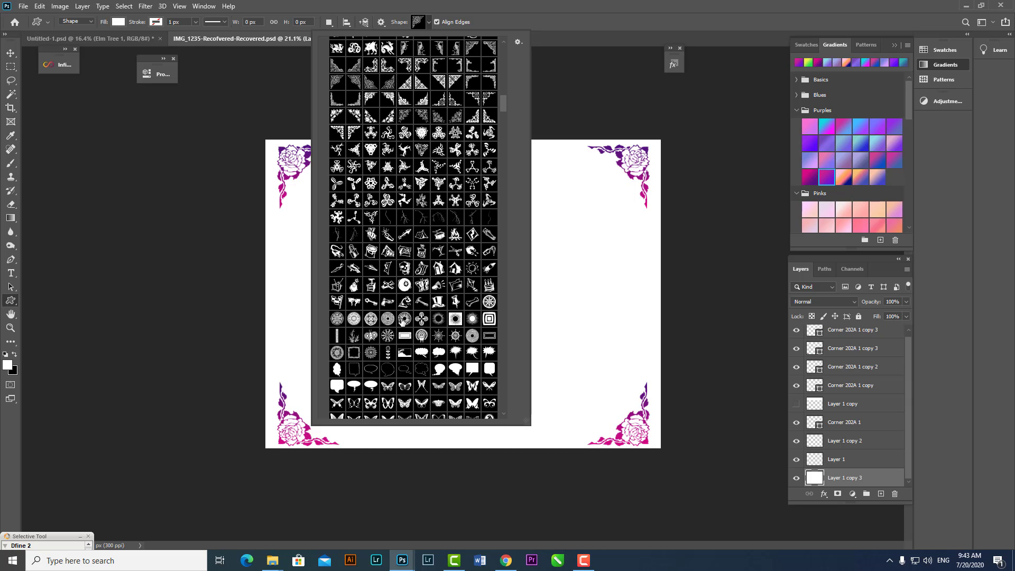
click(354, 320)
click(582, 78)
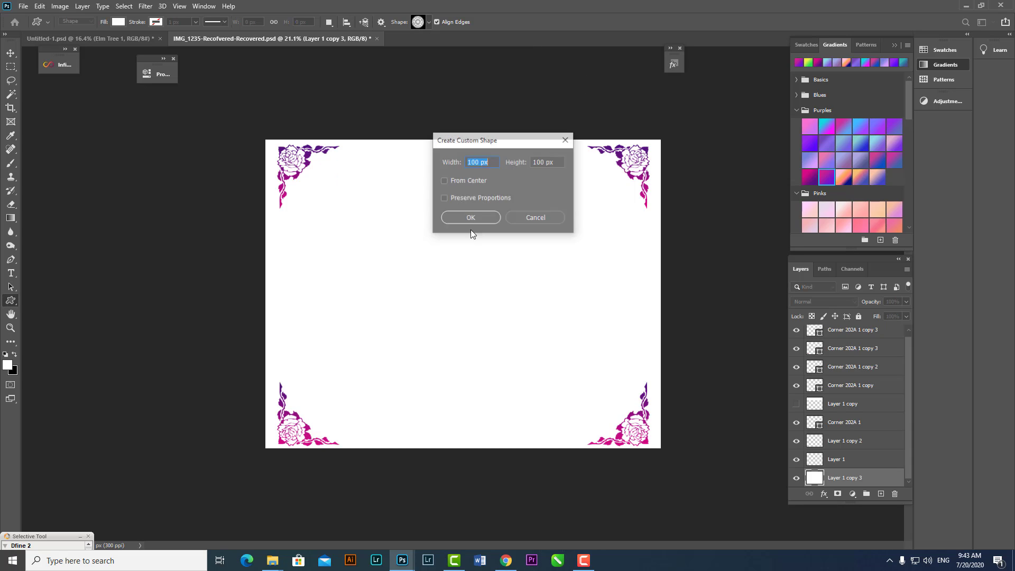
click(535, 218)
mouse_move(389, 176)
mouse_down()
mouse_move(565, 390)
mouse_move(613, 398)
mouse_up()
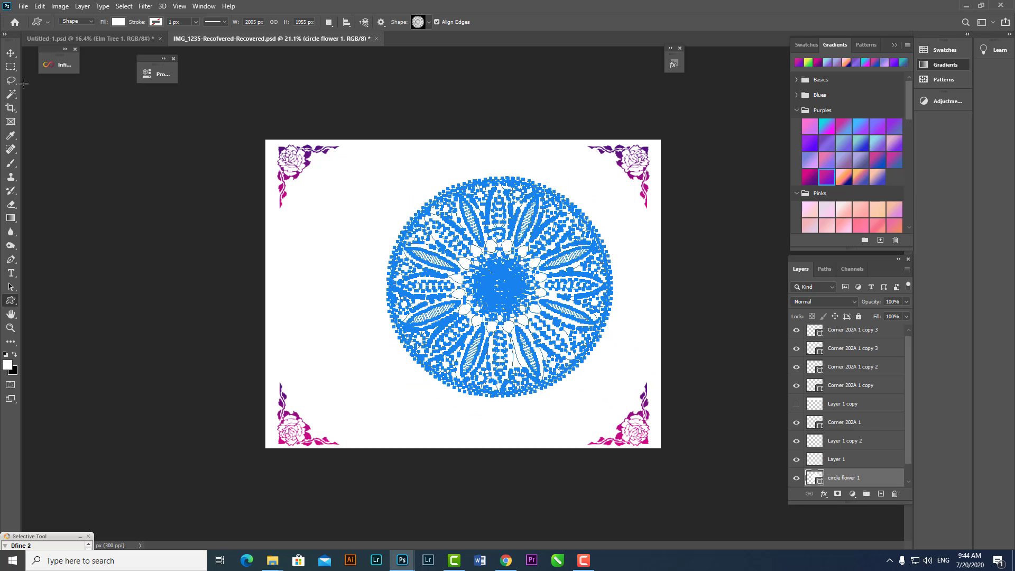
Give the mandala a purple-magenta gradient and shift it slightly left.
key(v)
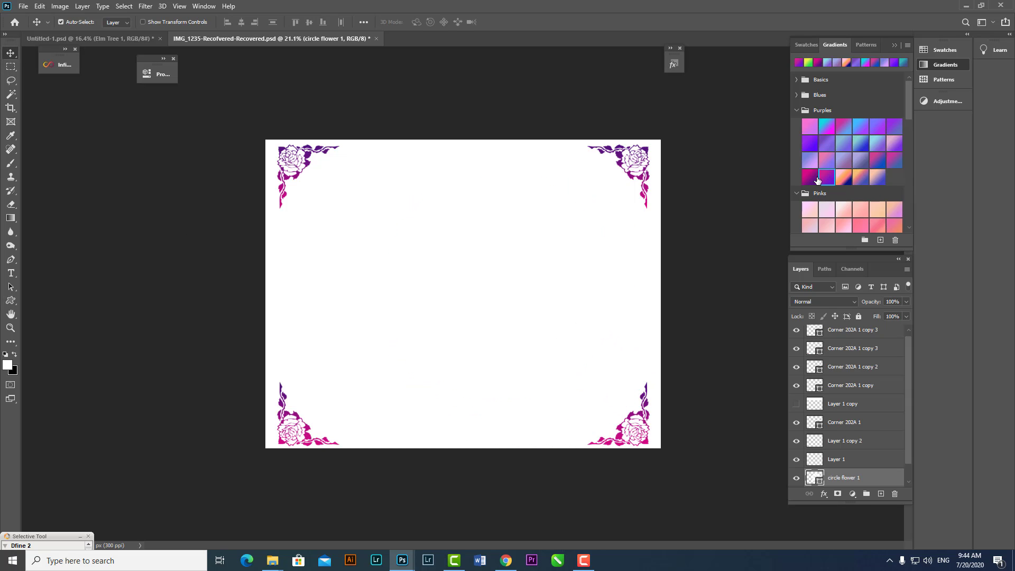
click(817, 176)
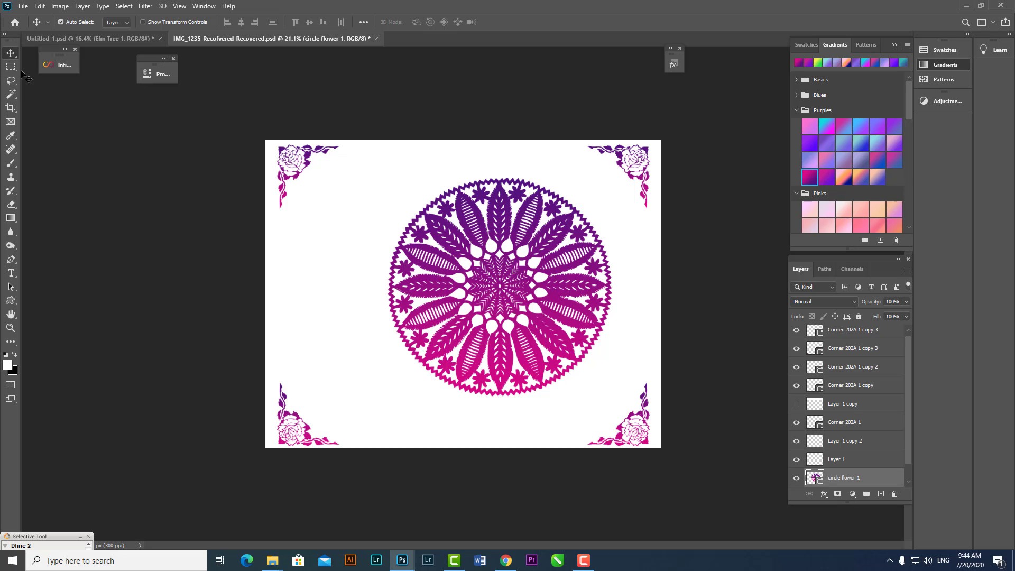
drag(569, 300, 516, 287)
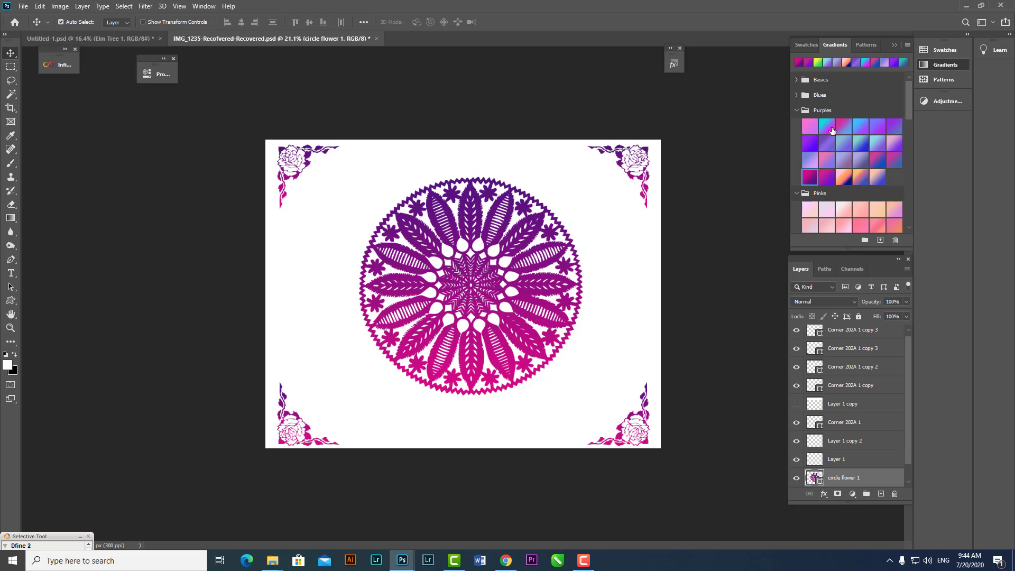
Try several gradients, settle on purple-peach, and open the layer's opacity control.
click(828, 127)
click(843, 144)
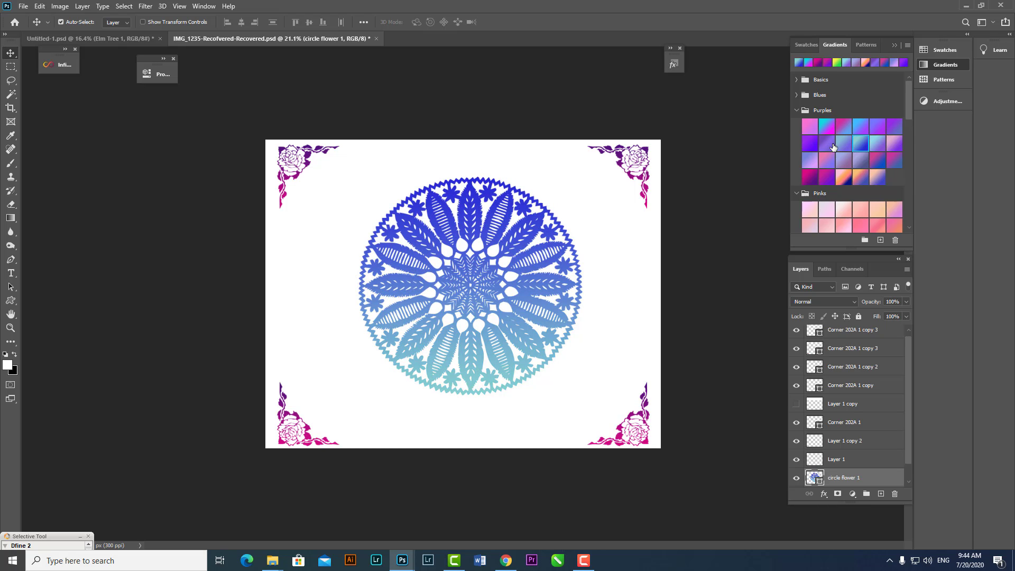
click(837, 62)
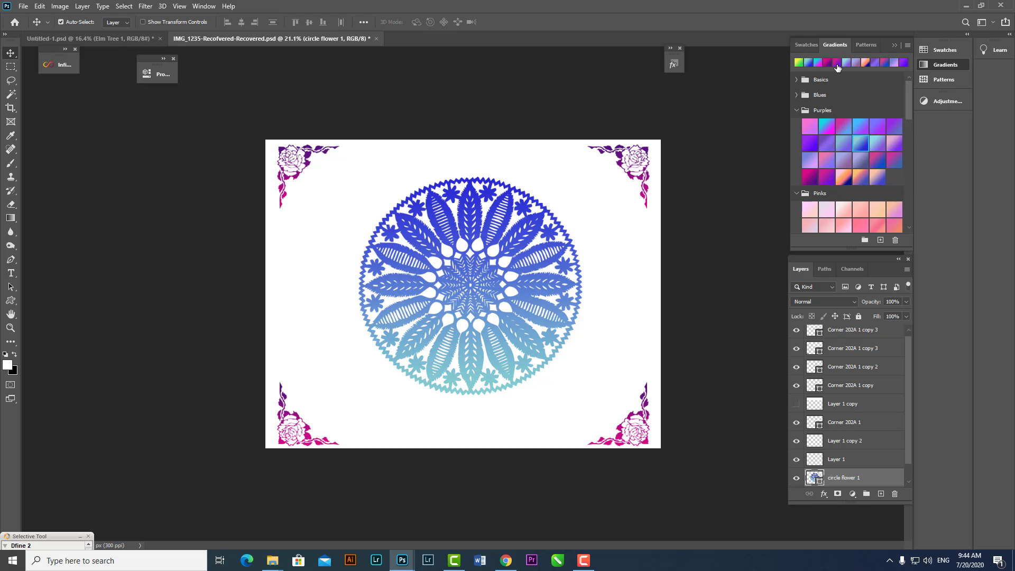
click(860, 159)
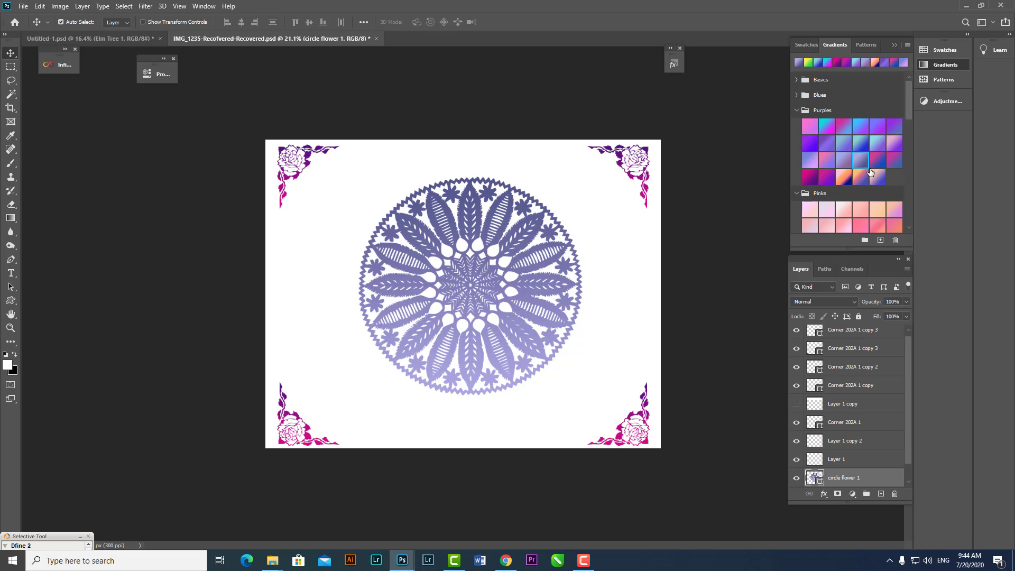
click(872, 174)
click(845, 162)
key(ctrl+z)
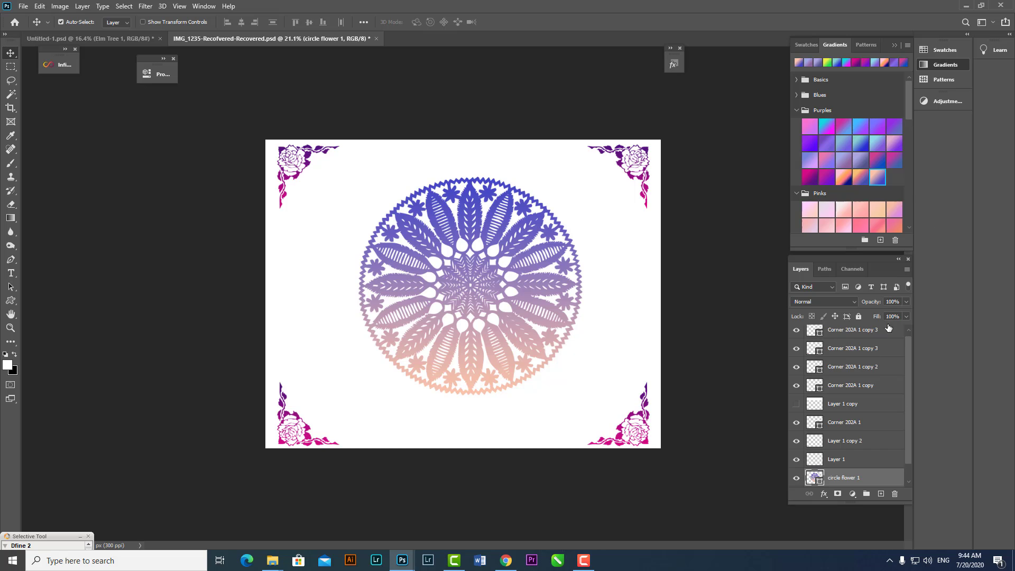
click(905, 302)
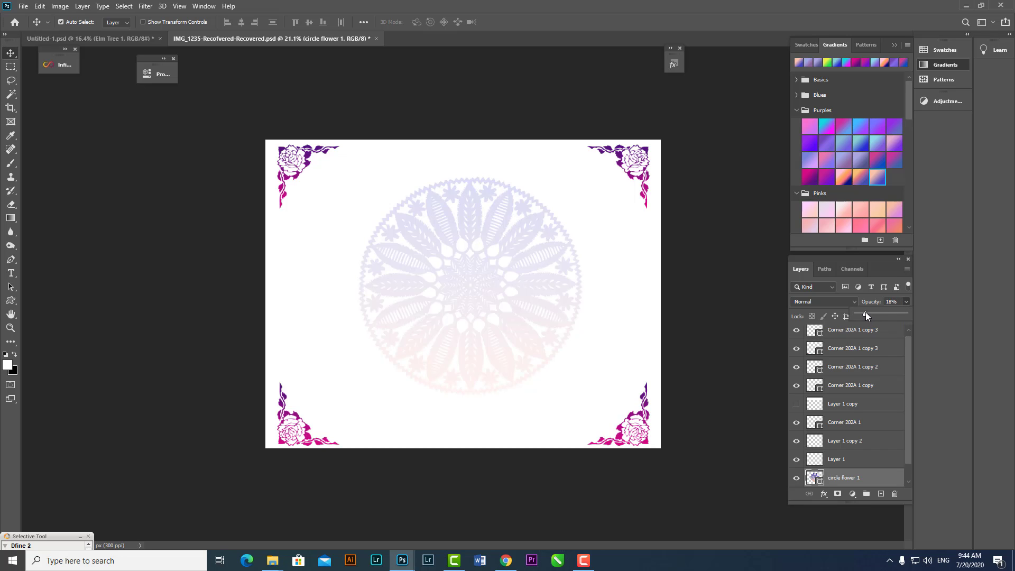
Adjust the mandala's transparency and Alt-drag copies to the left and right page edges.
drag(864, 314, 870, 314)
drag(477, 278, 243, 271)
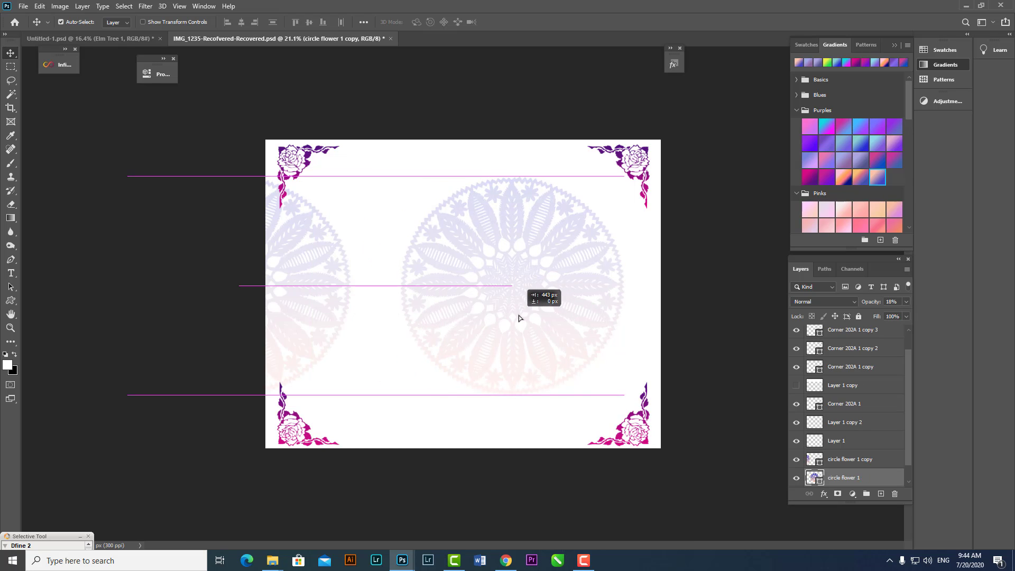
drag(468, 317, 526, 323)
mouse_move(314, 290)
mouse_down()
mouse_move(405, 296)
mouse_move(332, 304)
mouse_up()
drag(528, 317, 433, 322)
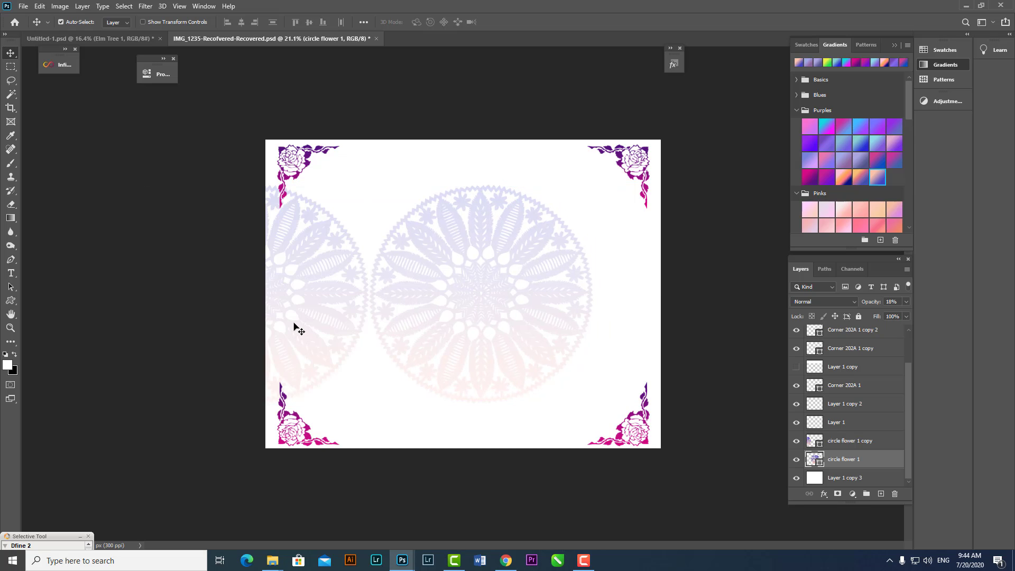
drag(294, 319, 775, 314)
click(581, 292)
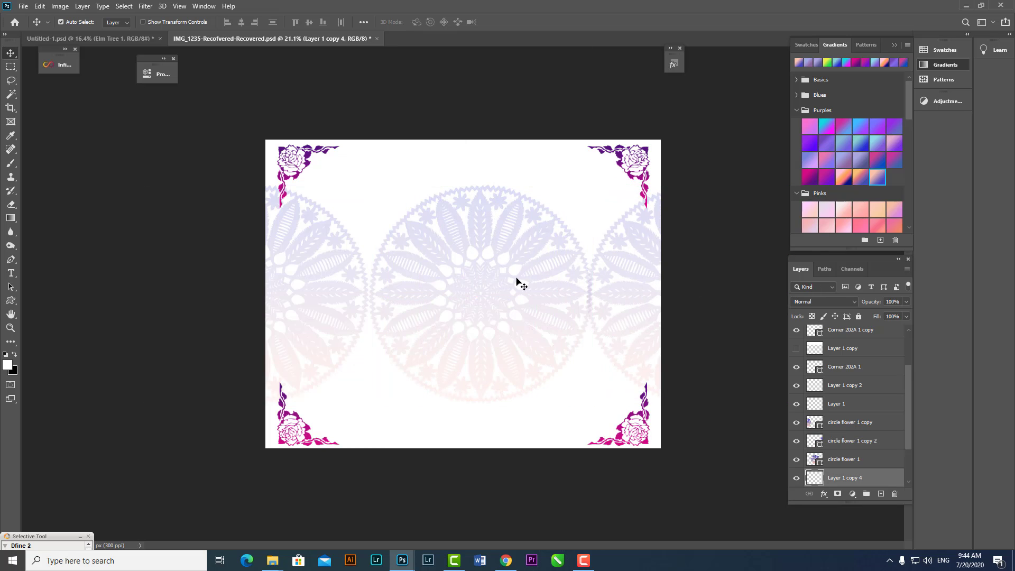
Check the circle flower 1 layer and its two copies, then zoom out to the whole page.
click(400, 290)
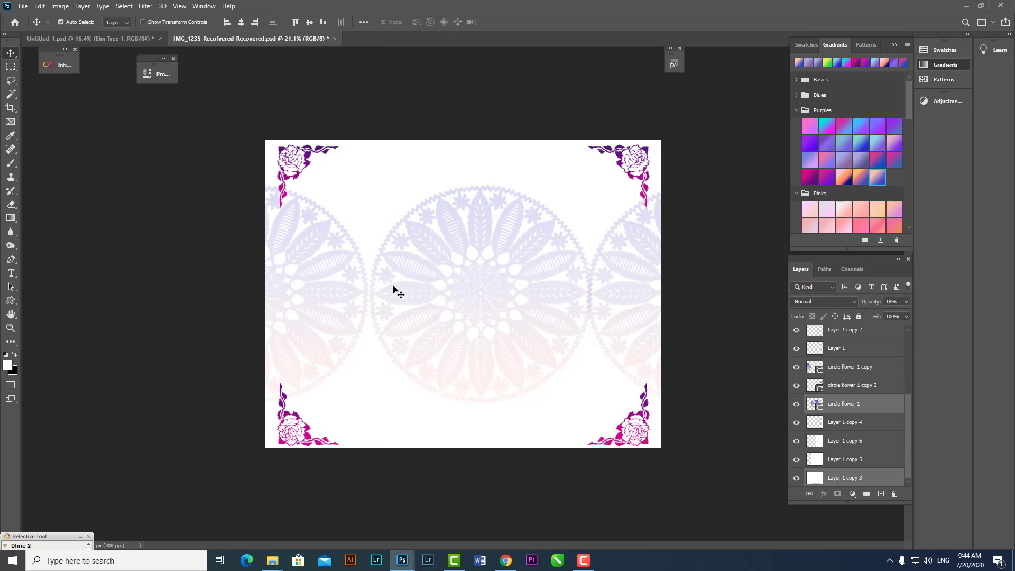
click(321, 294)
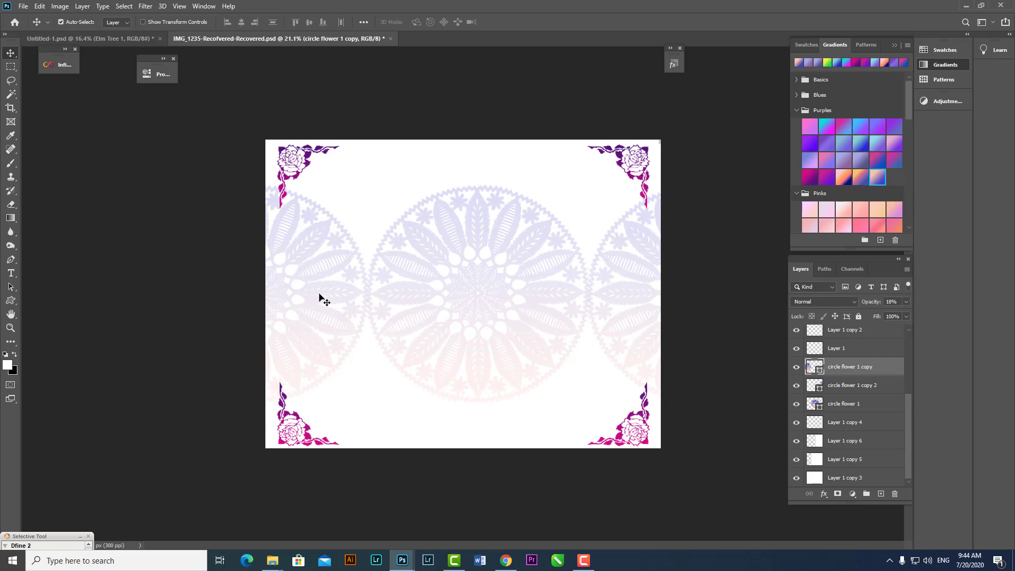
click(420, 316)
click(607, 313)
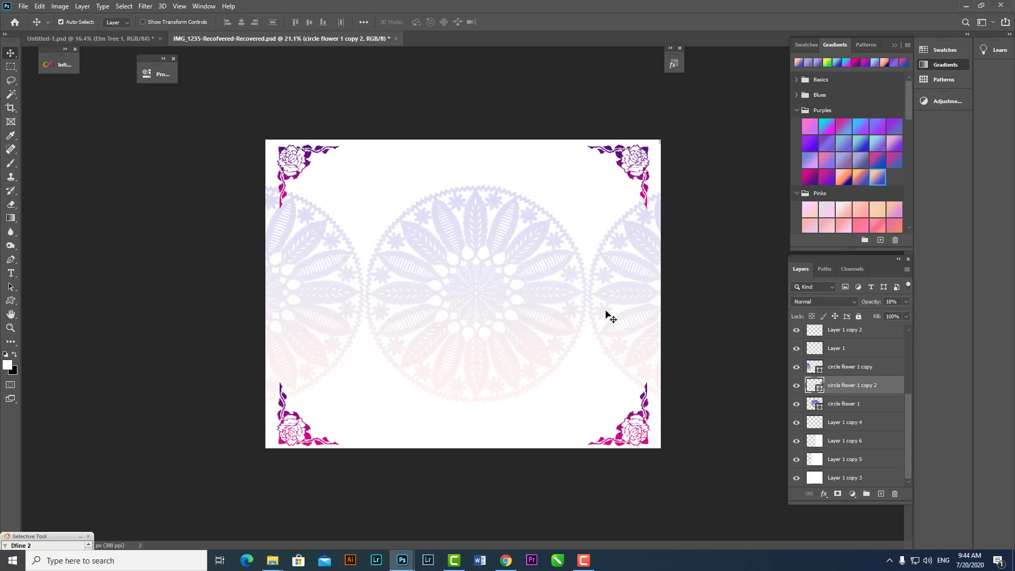
key(ctrl+minus)
key(ctrl+minus)
key(ctrl+0)
key(ctrl+minus)
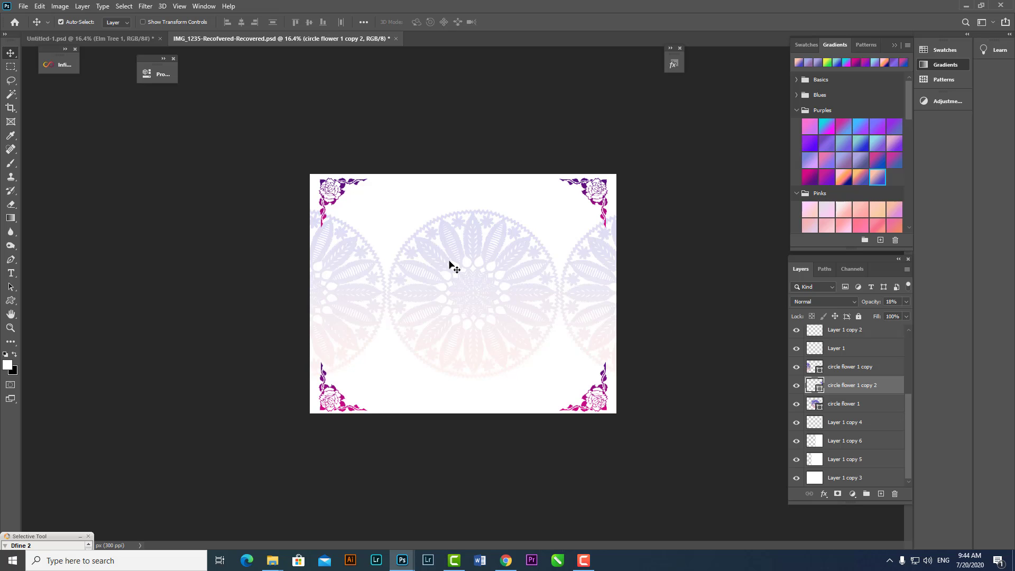
Add a Gradient Fill to the white background layer using the purple-blue swatch.
double_click(821, 479)
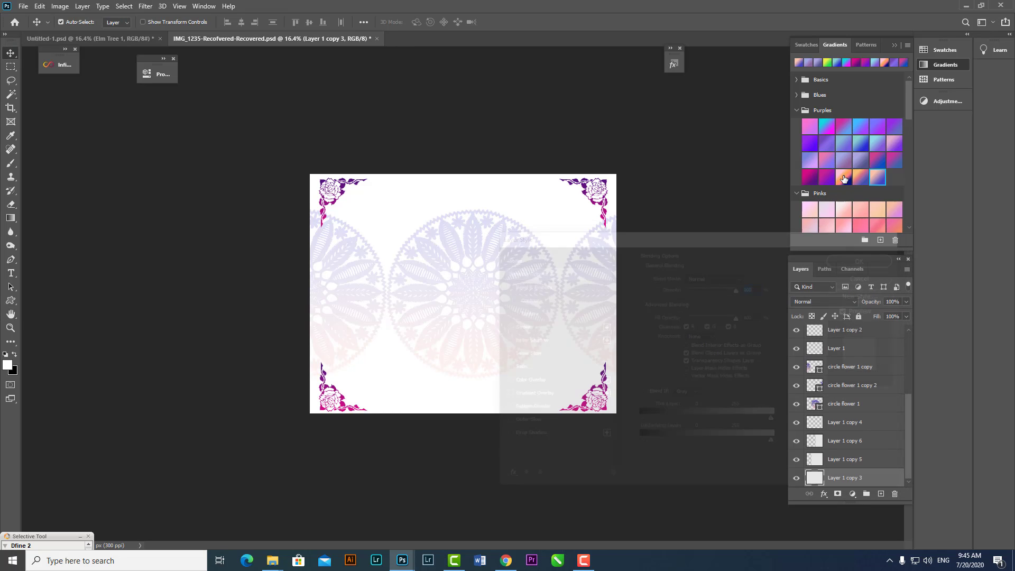
click(848, 211)
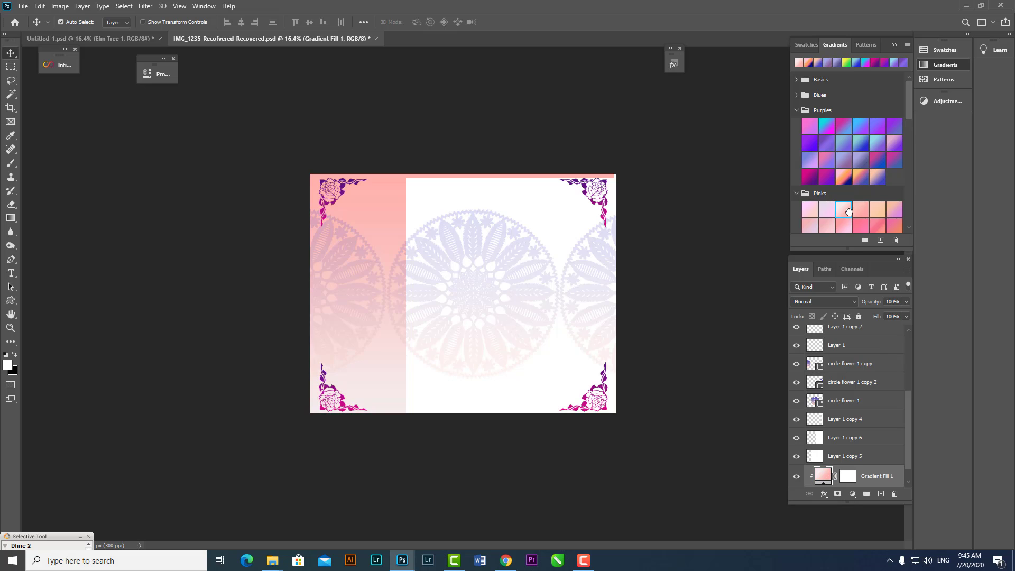
click(877, 210)
click(843, 160)
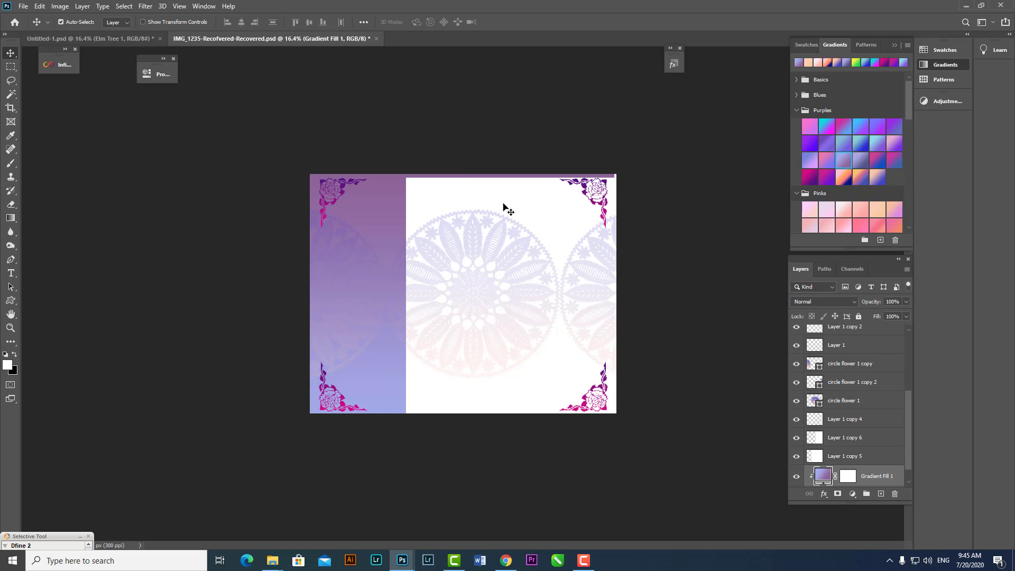
Remove the extra white layer copies hiding the gradient.
drag(503, 205, 479, 185)
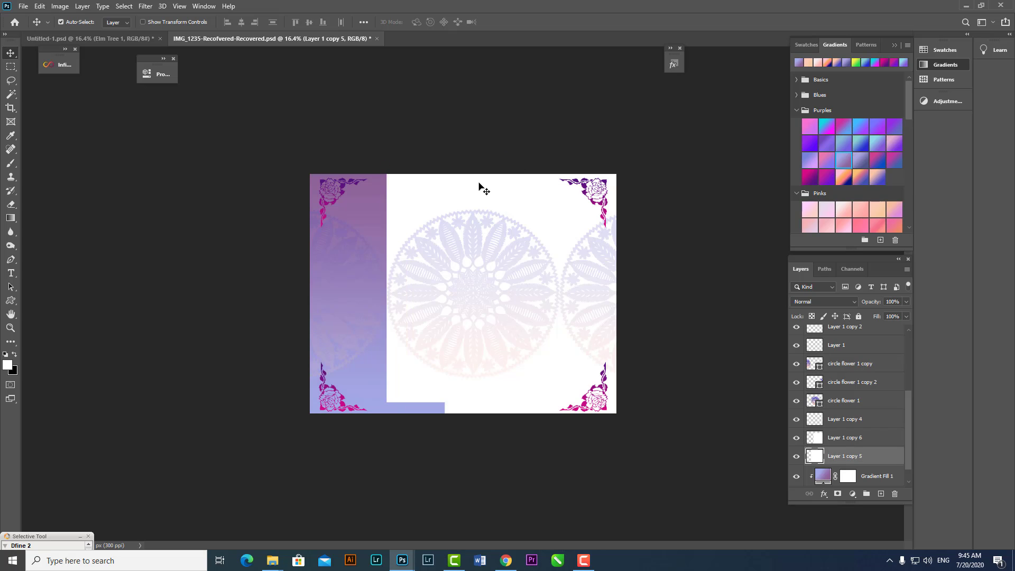
key(ctrl+z)
key(ctrl+z)
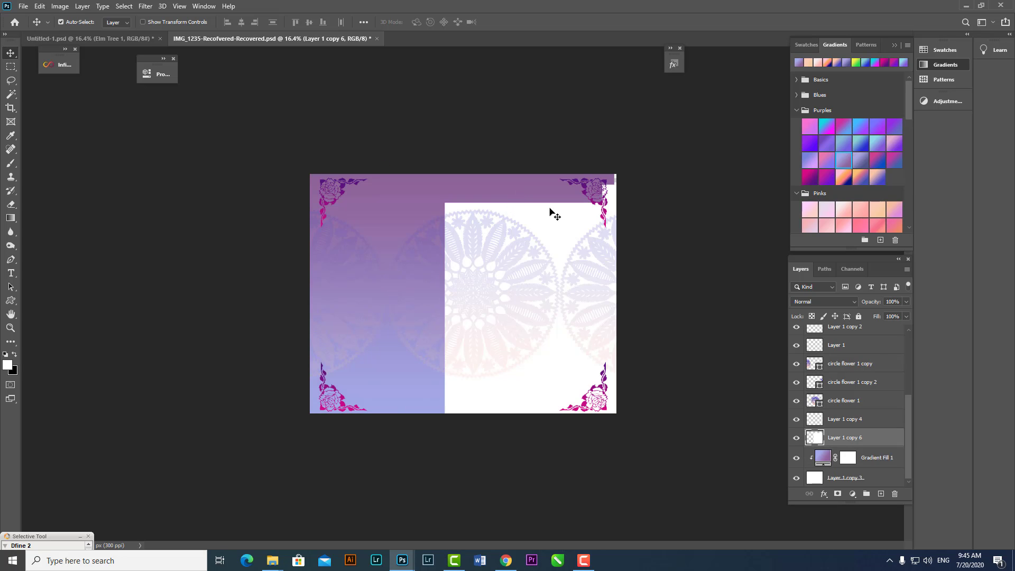
key(ctrl+z)
key(ctrl+z)
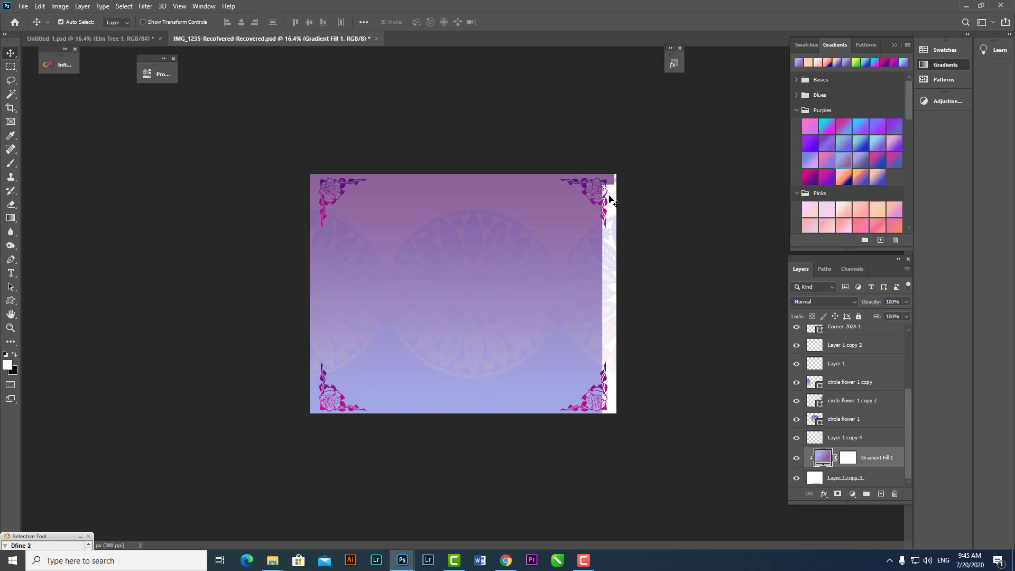
key(ctrl+z)
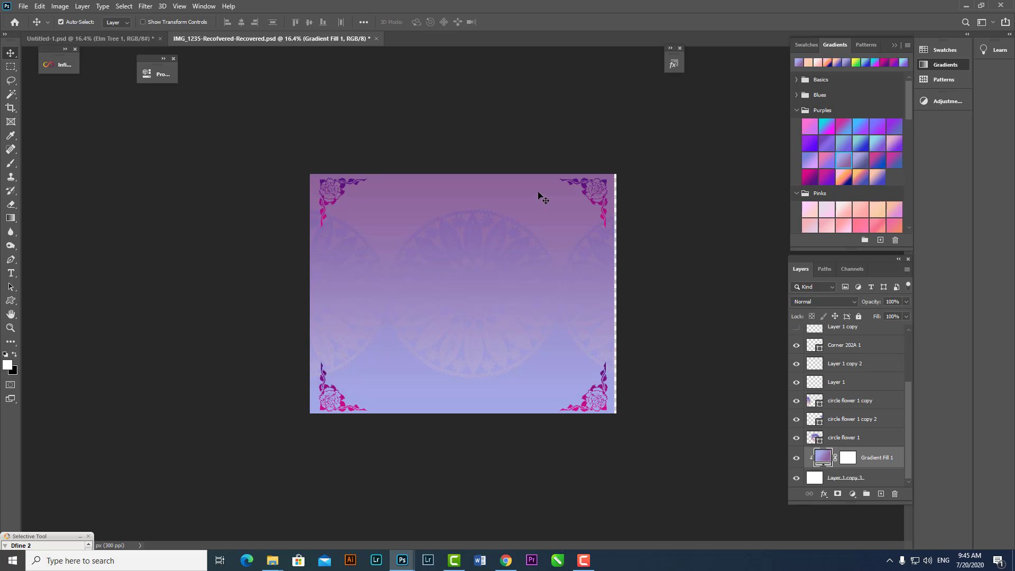
Dismiss the free transform error message.
key(ctrl+t)
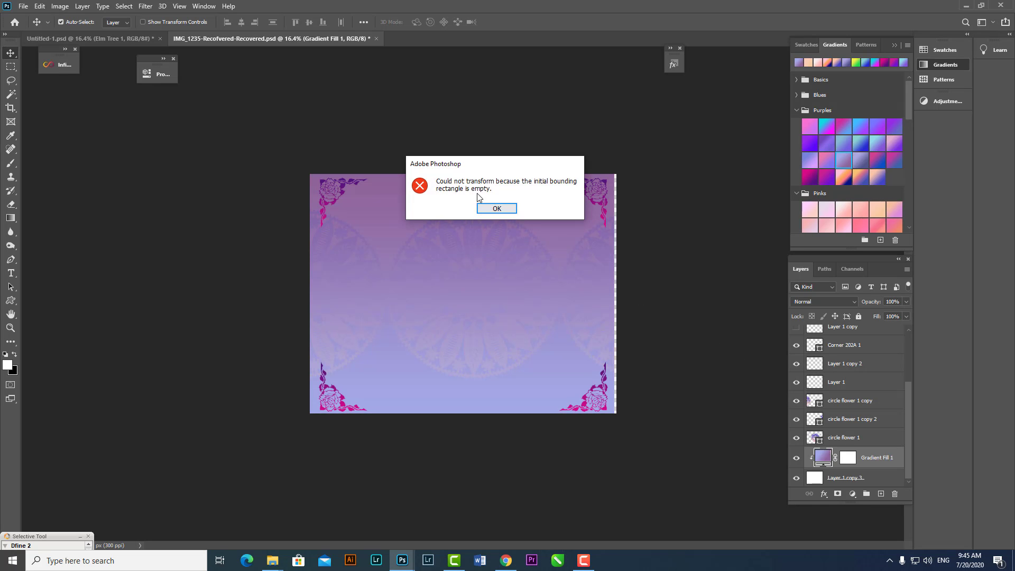
click(499, 216)
scroll(508, 322, up, 3)
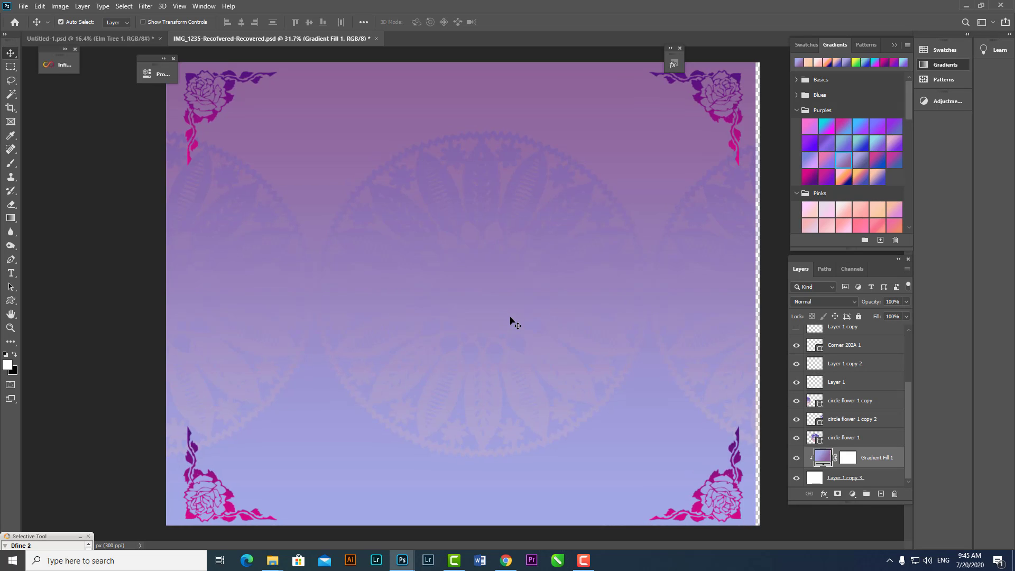
scroll(512, 322, down, 1)
Set Gradient Fill 1 to a soft pink swatch from the Pinks group.
click(861, 211)
click(833, 216)
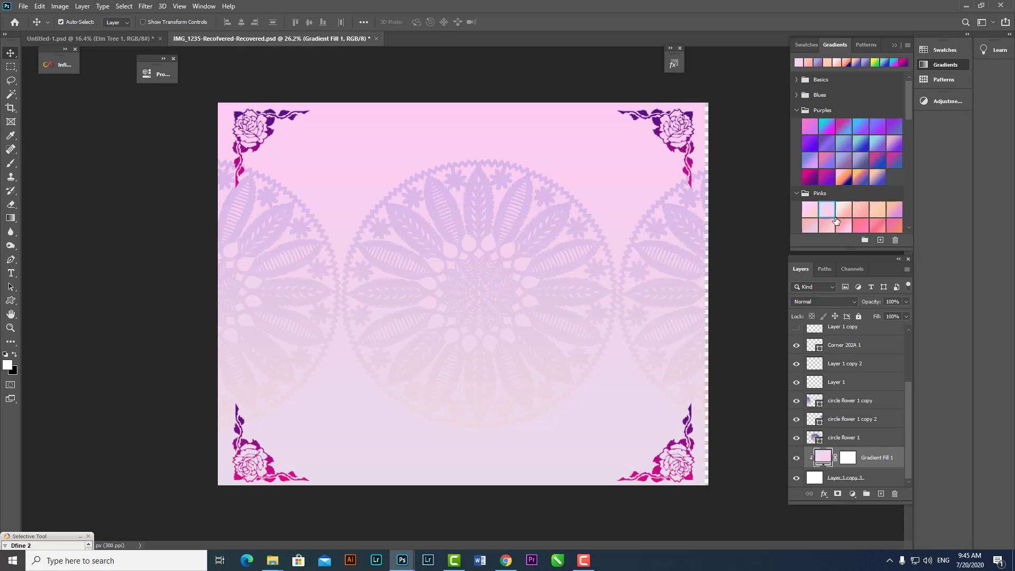
click(832, 225)
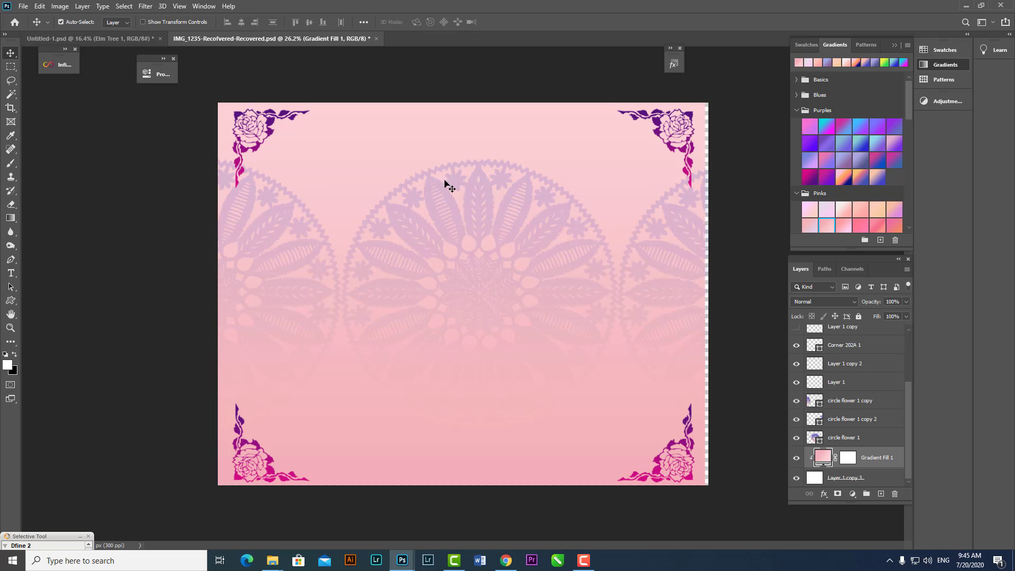
scroll(317, 153, up, 2)
scroll(218, 113, down, 3)
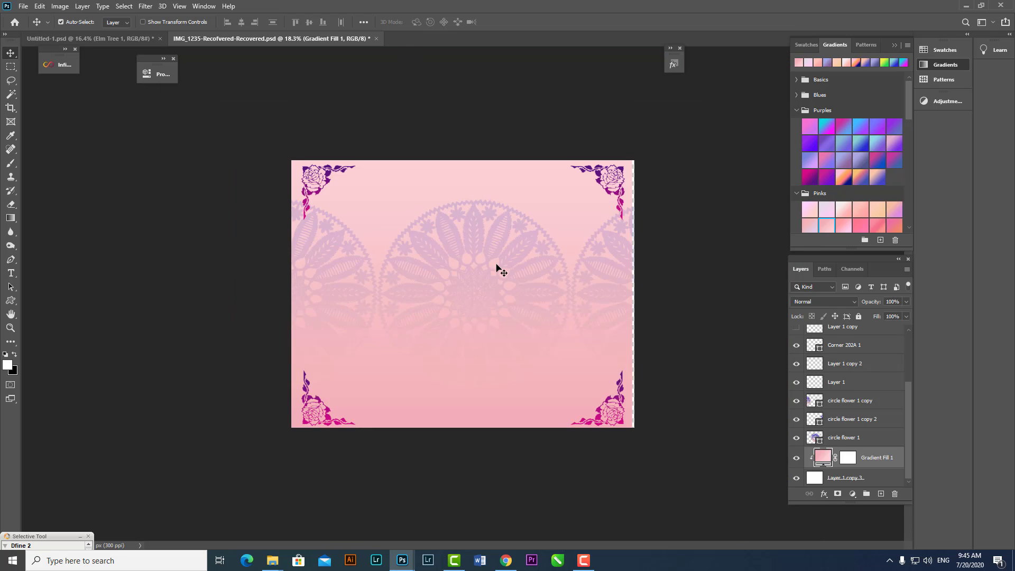
scroll(497, 267, up, 2)
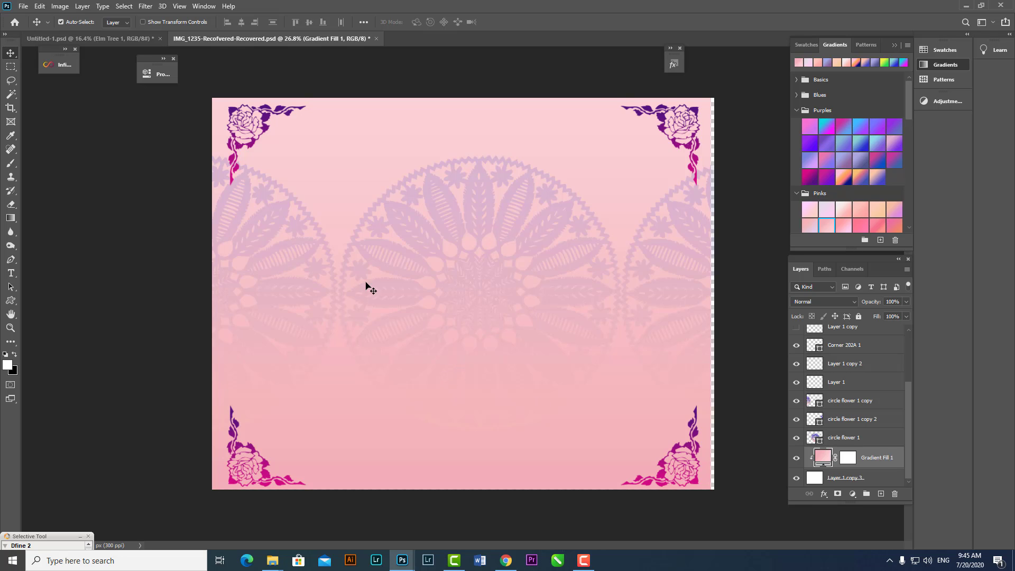
click(591, 564)
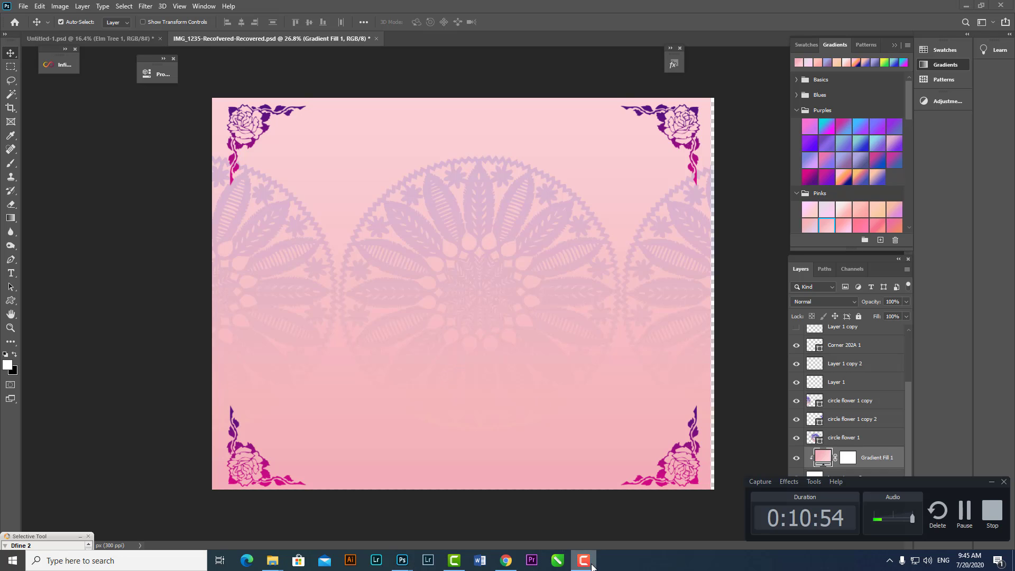